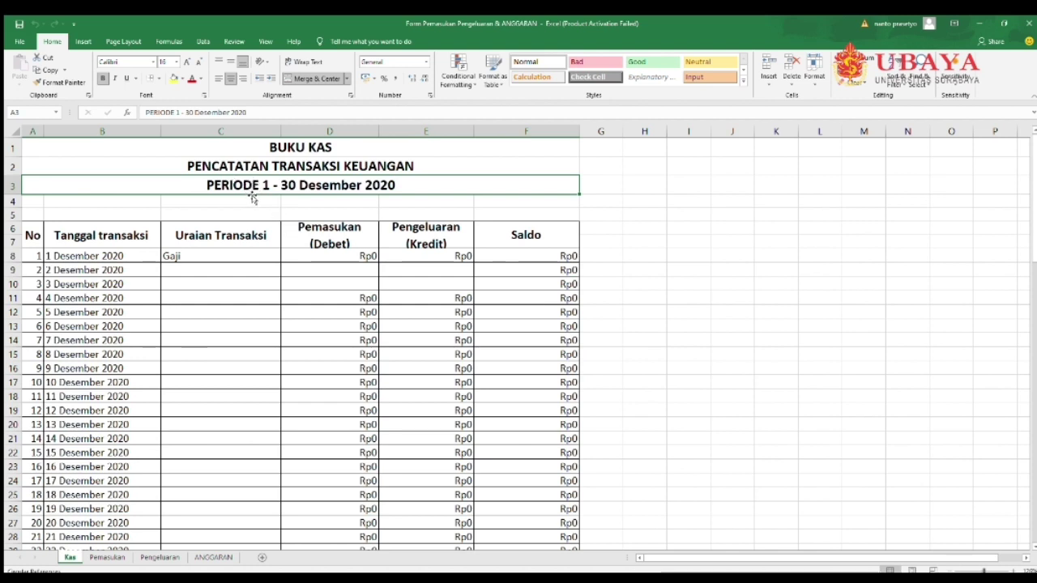
Change the period heading in A3 to "PERIODE 1 - 31 Desember 2020"
double_click(296, 185)
key(BackSpace)
text(1)
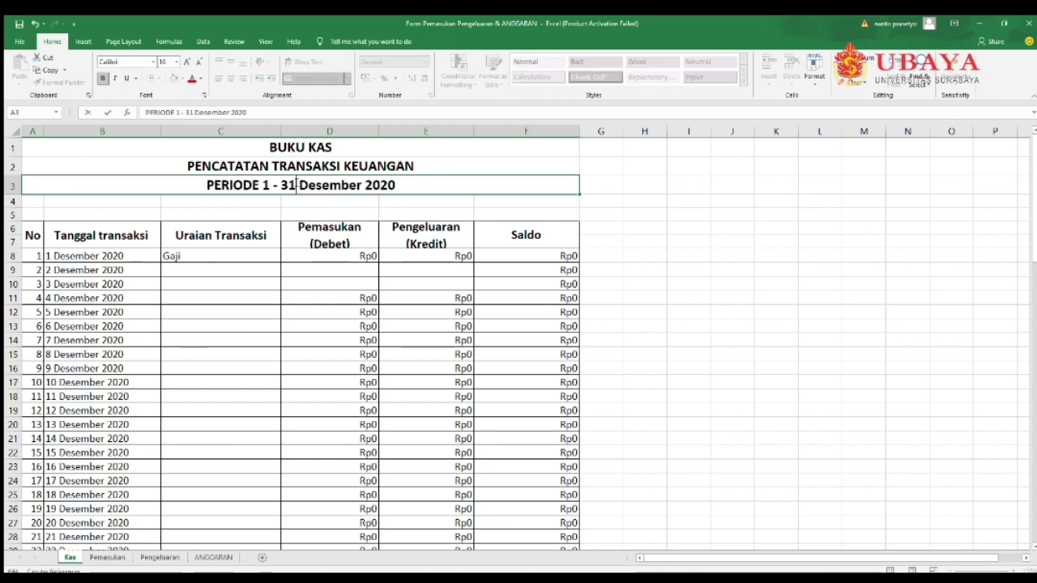
key(Return)
Review the cash book's column headings, from No and Tanggal transaksi through to Saldo
click(221, 256)
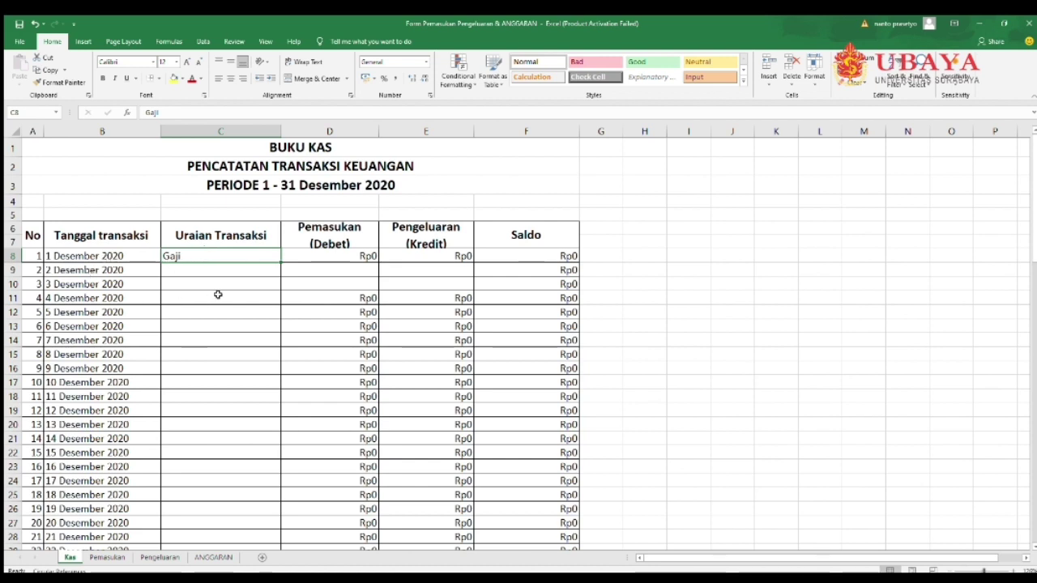
click(37, 238)
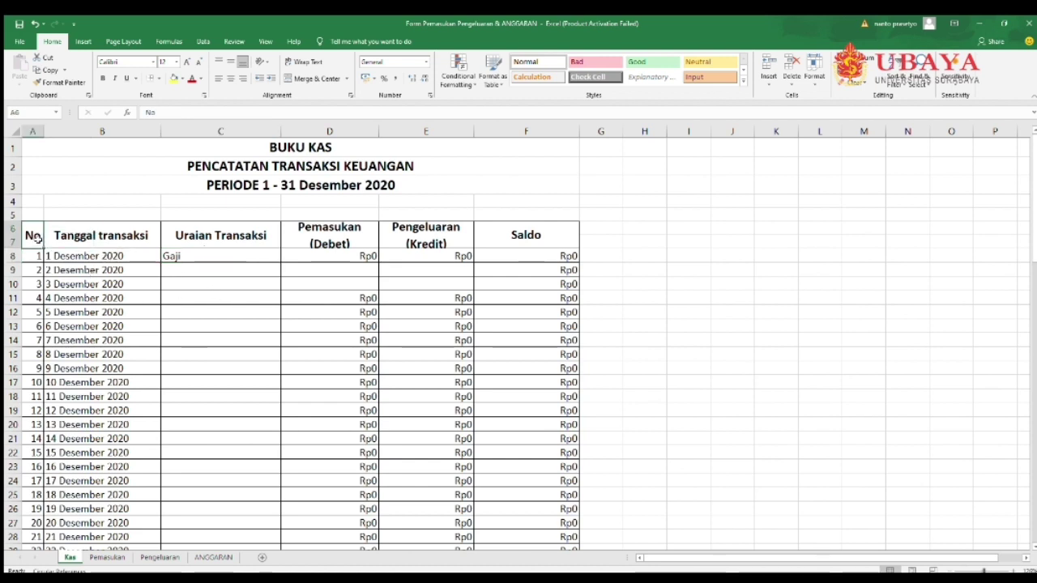
click(110, 236)
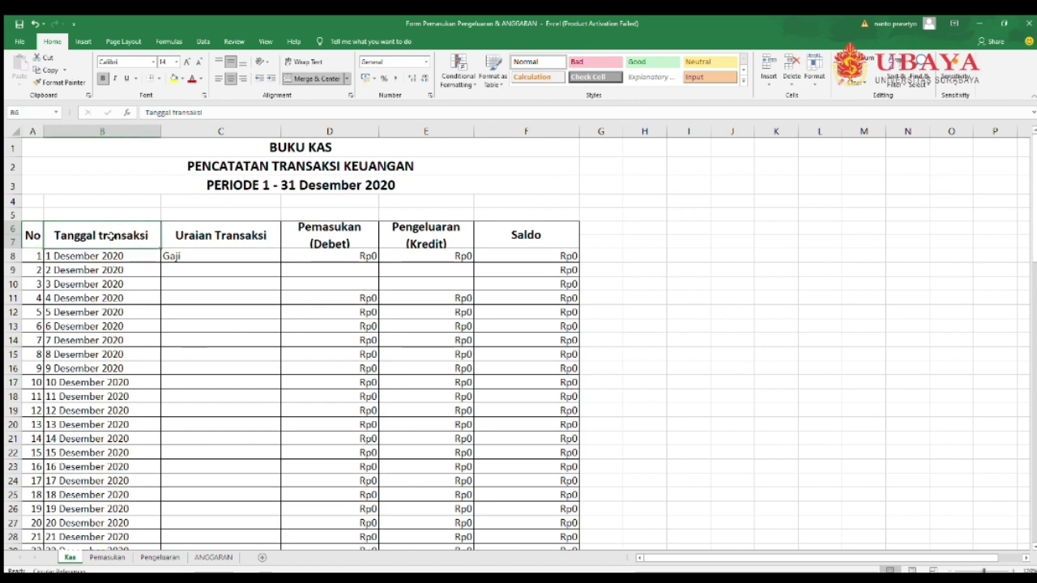
click(232, 236)
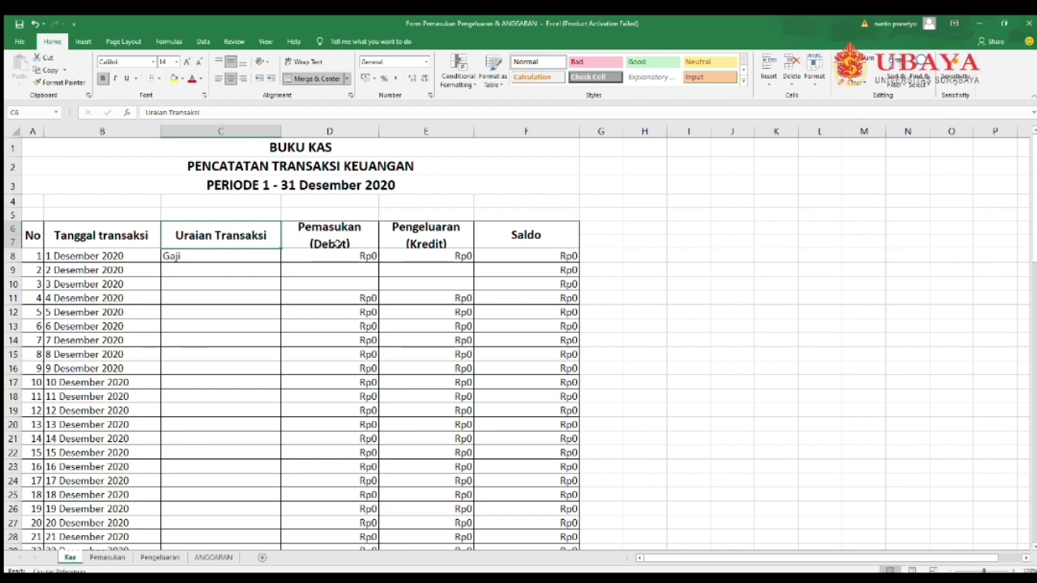
click(338, 243)
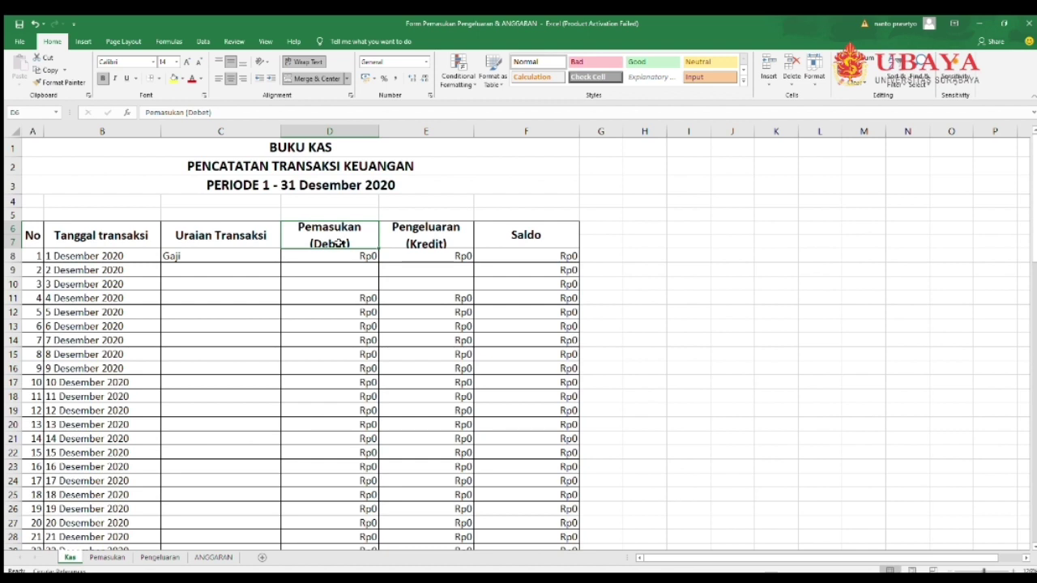
click(414, 231)
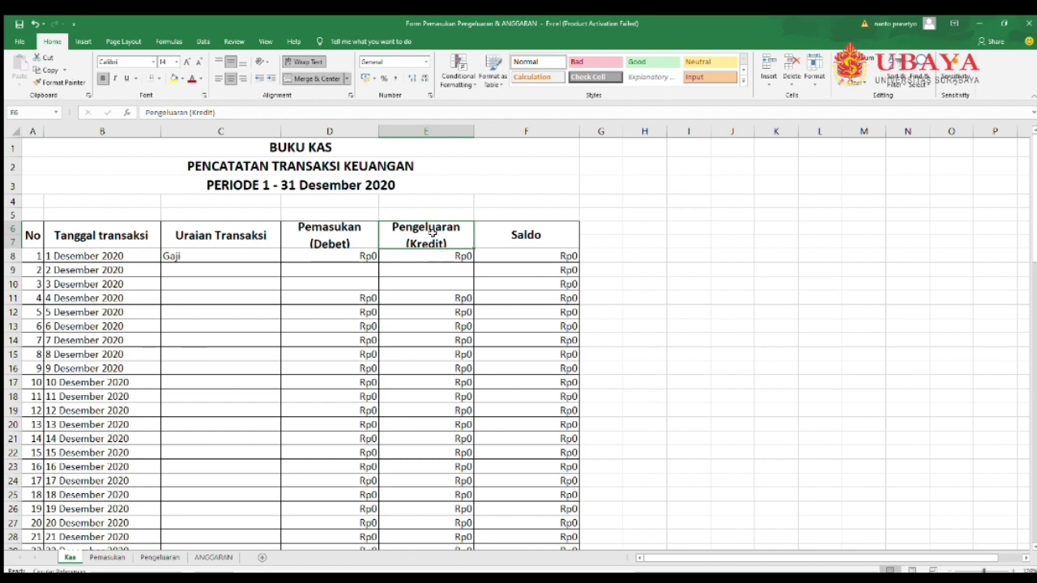
click(517, 237)
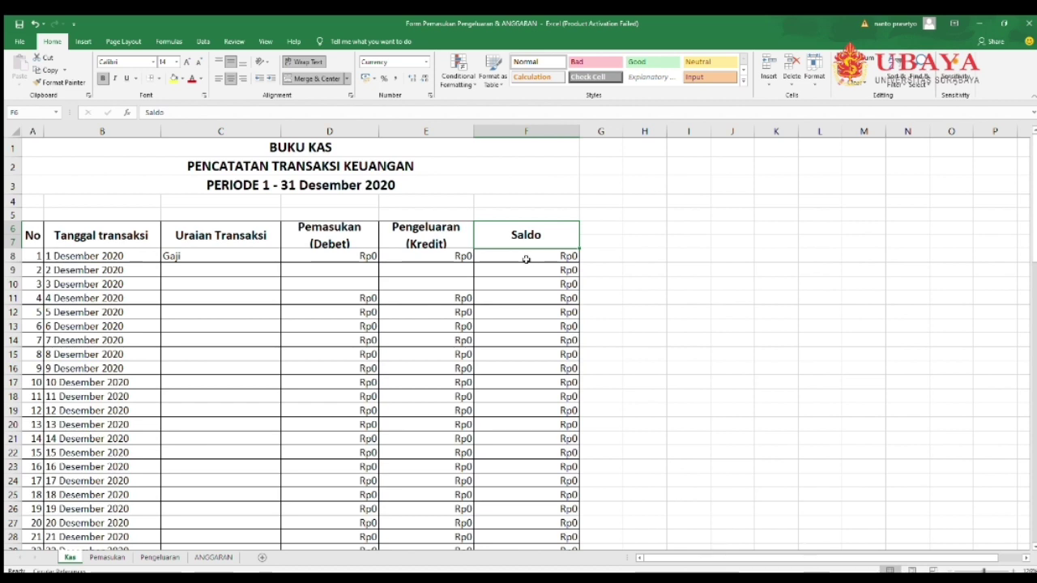
Enter 6.000.000 as the Pemasukan (Debet) amount for the Gaji transaction on 1 Desember 2020
click(195, 258)
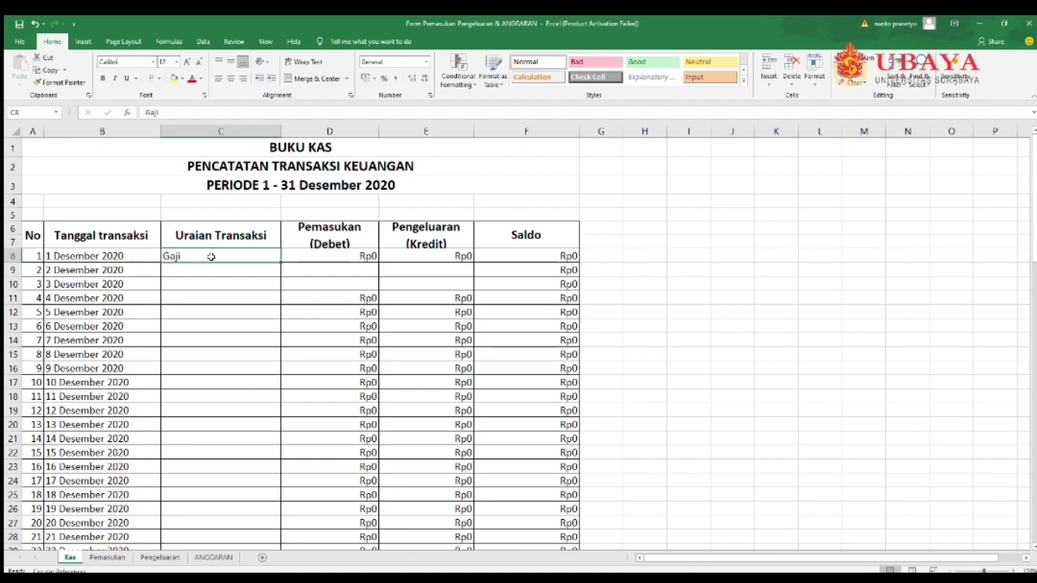
click(316, 254)
text(6.000.000)
key(Return)
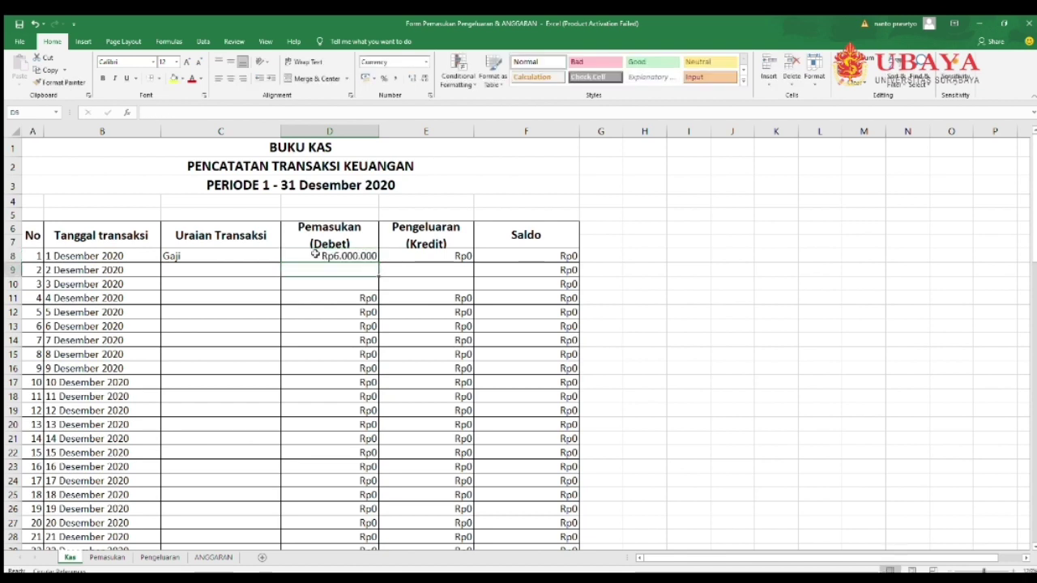
Set the Saldo in F8 to equal the income in D8, and clear the Saldo formulas in F9:F10
click(441, 257)
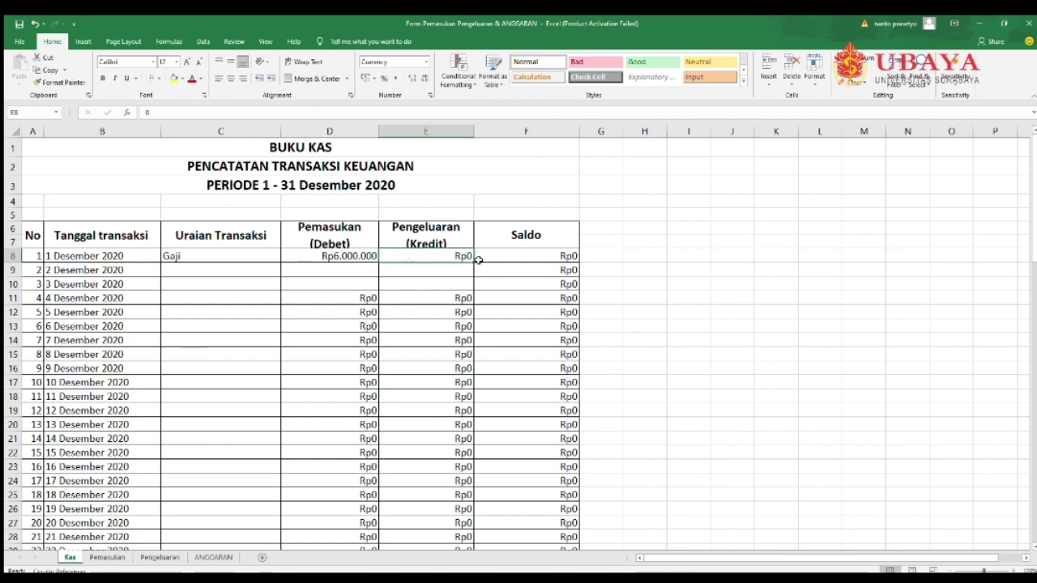
click(504, 261)
text(6)
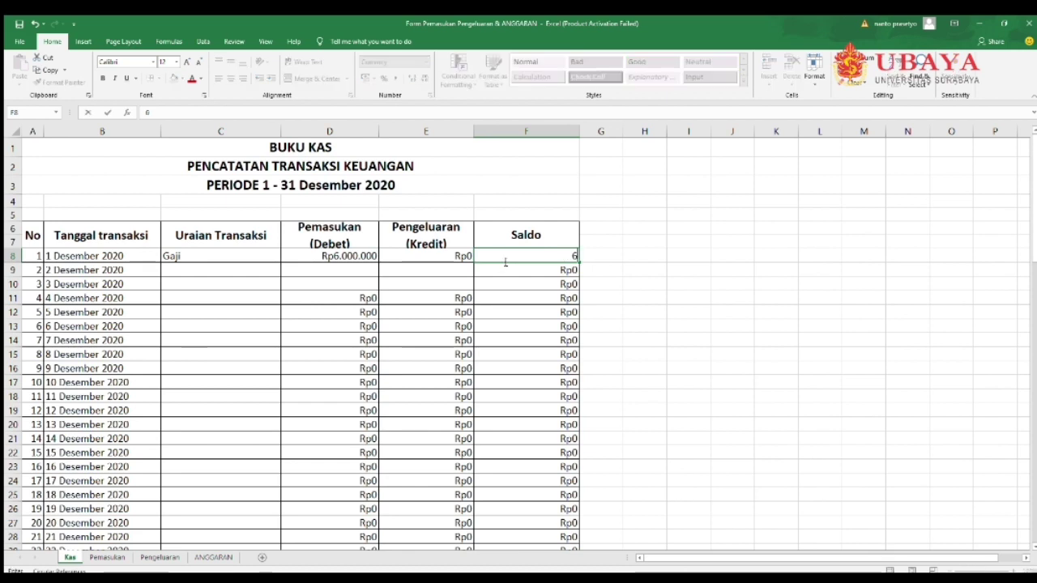
text(=)
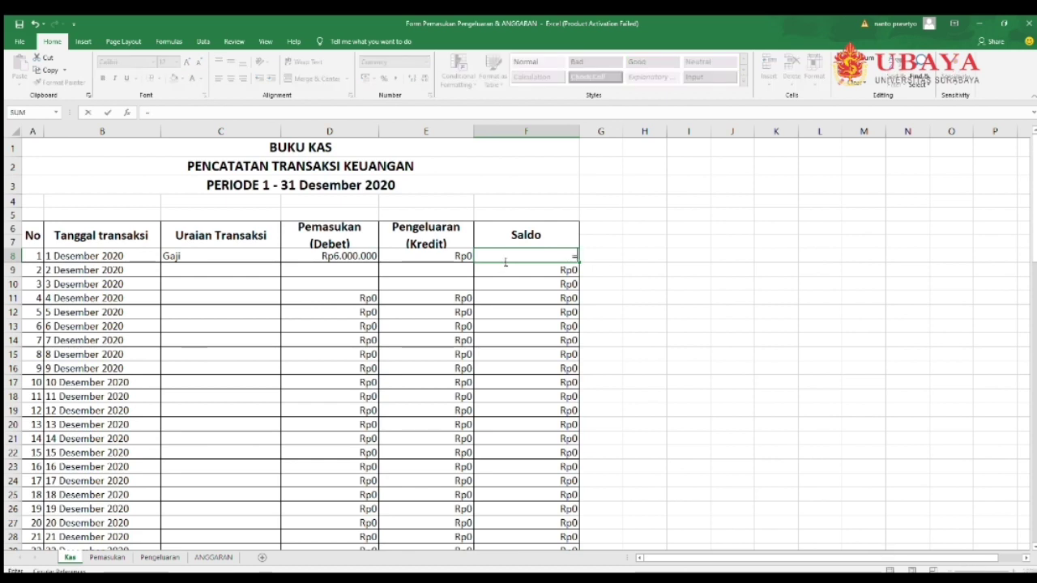
click(355, 256)
key(Return)
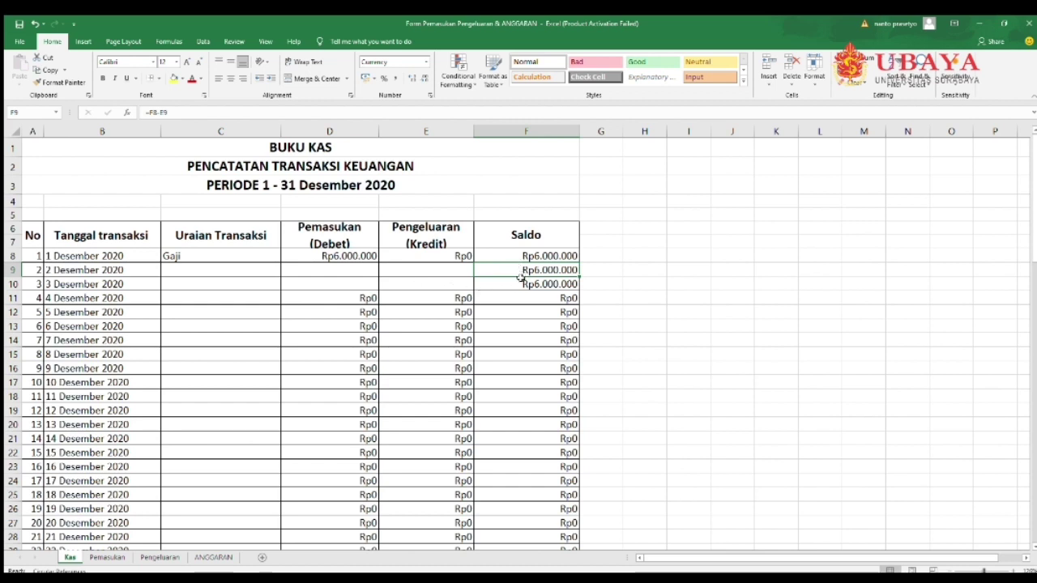
drag(522, 271, 521, 283)
key(Delete)
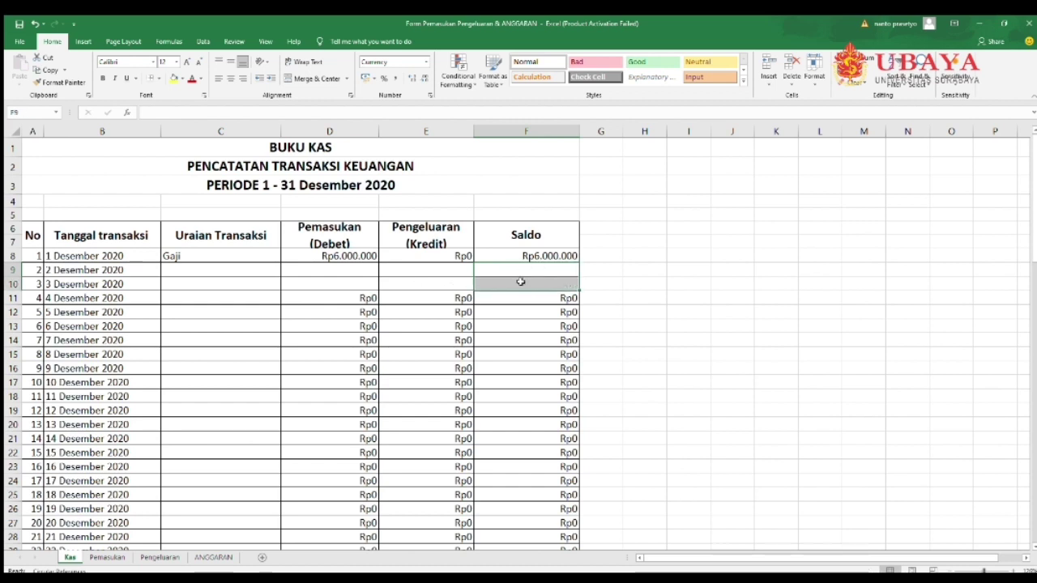
Record the 2 Desember transaction "Beli beras dan telor" with a Pengeluaran (Kredit) amount of 100.000
click(192, 268)
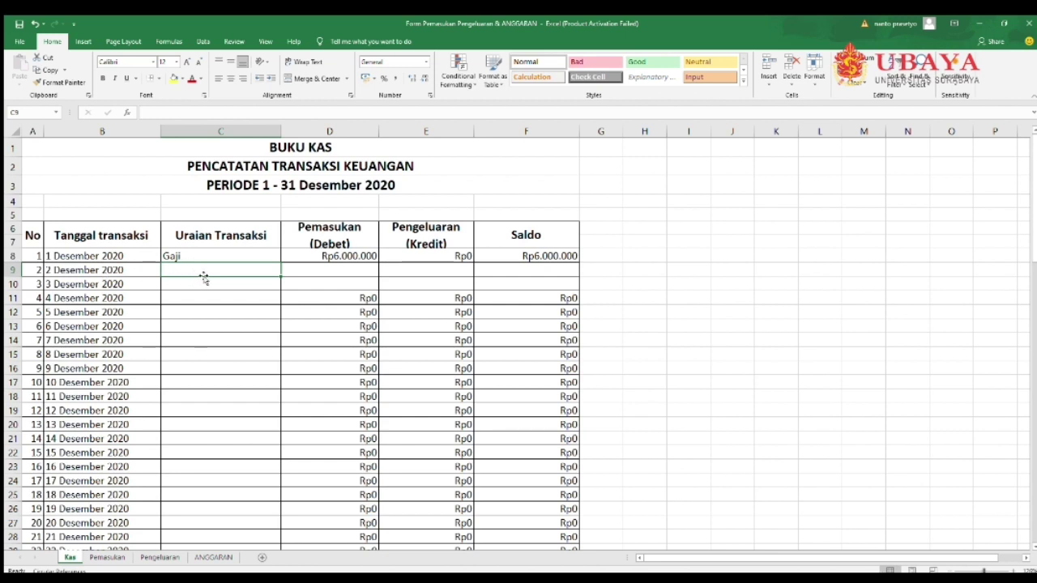
text(Beli beras dan)
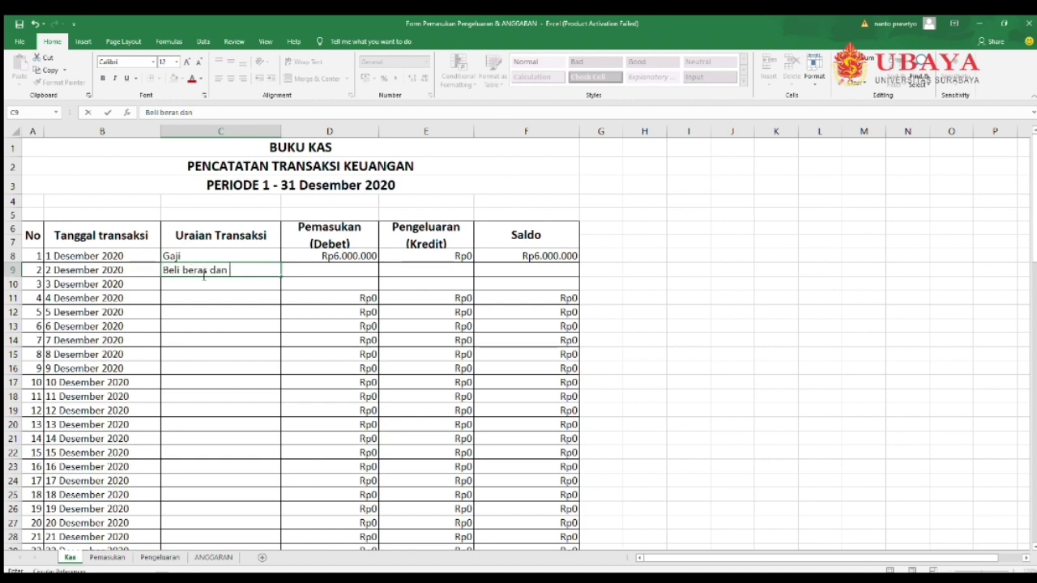
text( telor)
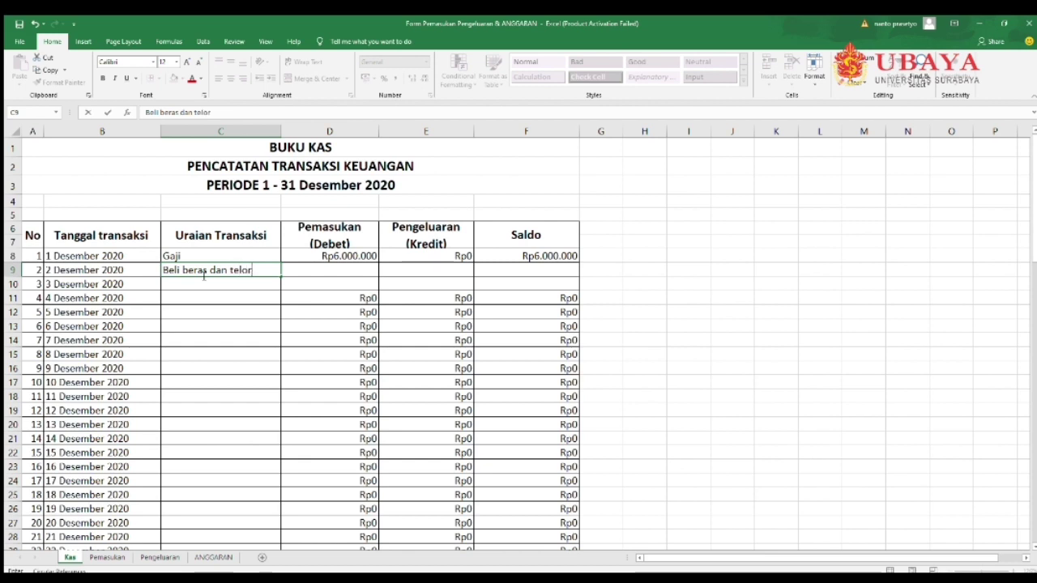
click(426, 271)
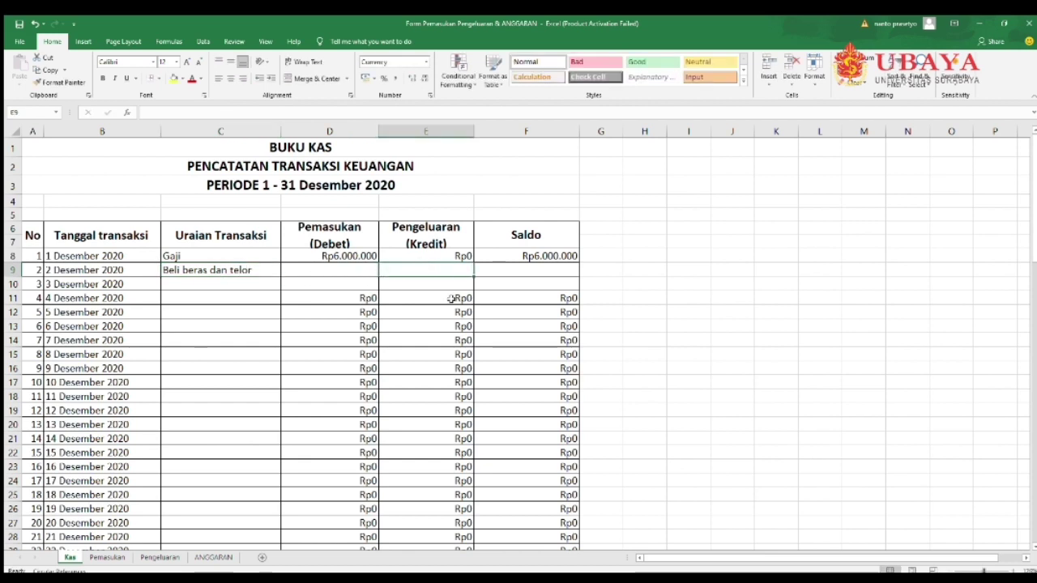
text(100.000)
key(Return)
Calculate the 2 Desember Saldo in F9 with the formula =F8-E9
click(553, 269)
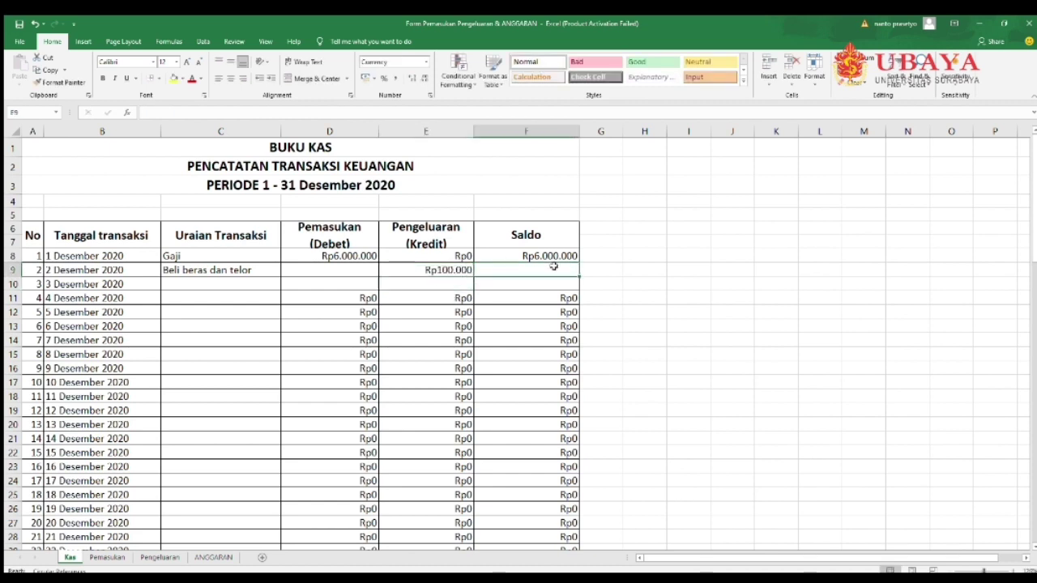
text(=)
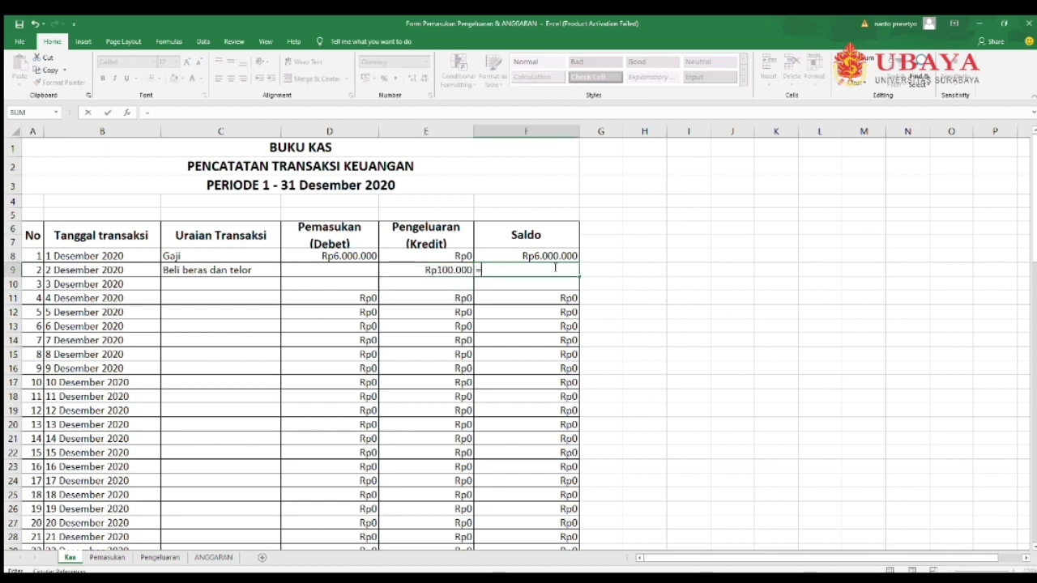
click(508, 256)
text(-)
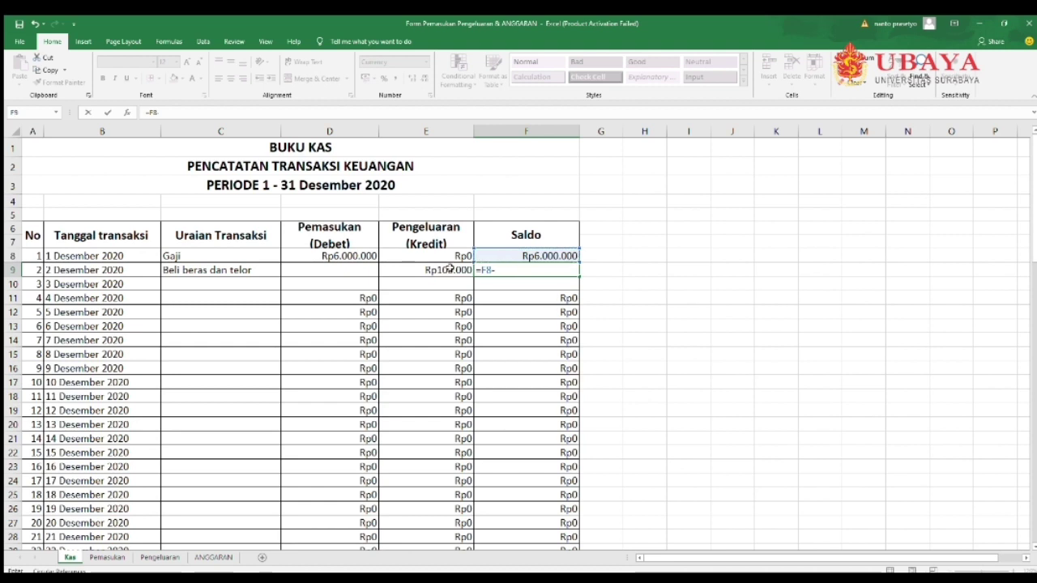
click(440, 270)
key(Return)
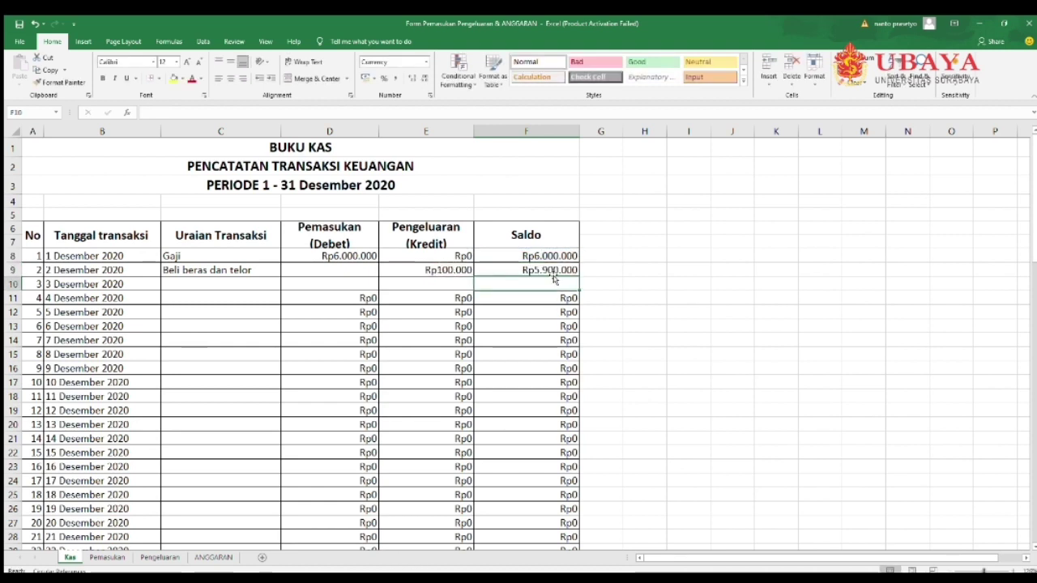
Enter "Membayar hutang koperasi" as the 3 Desember transaction description and widen column C to fit it
click(188, 280)
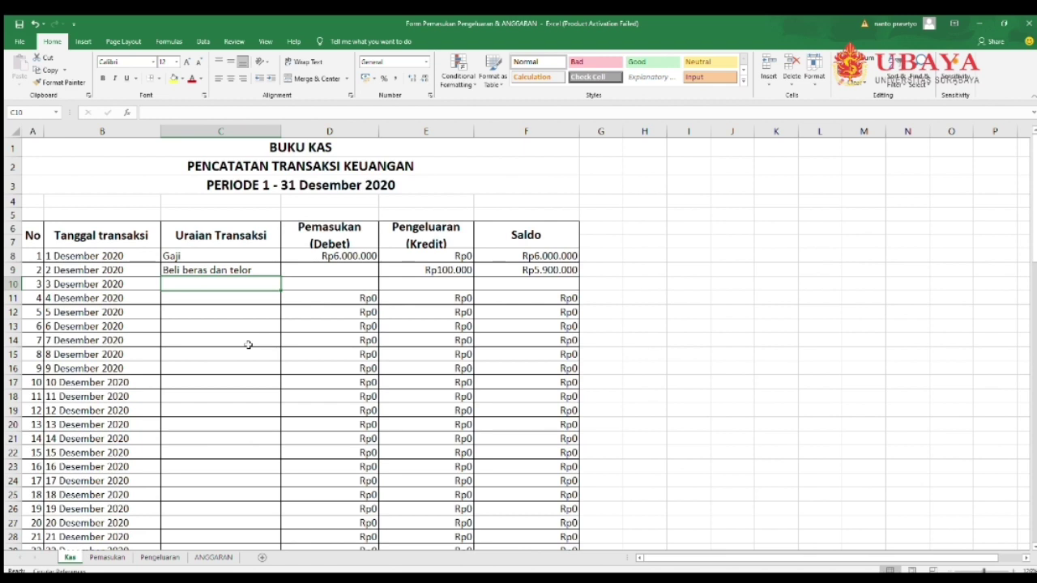
text(Me)
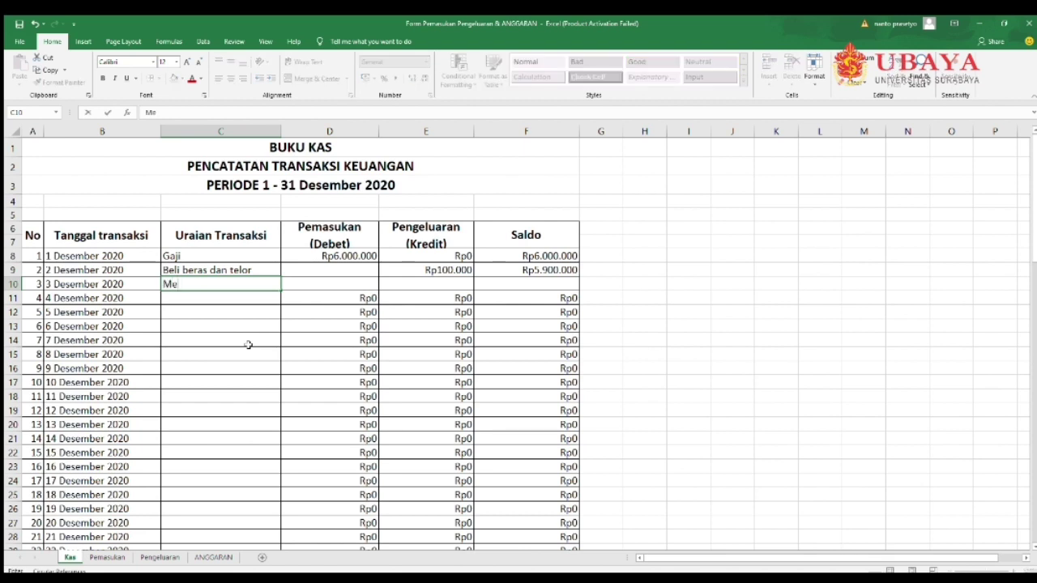
text(mbayar hutang koperasi)
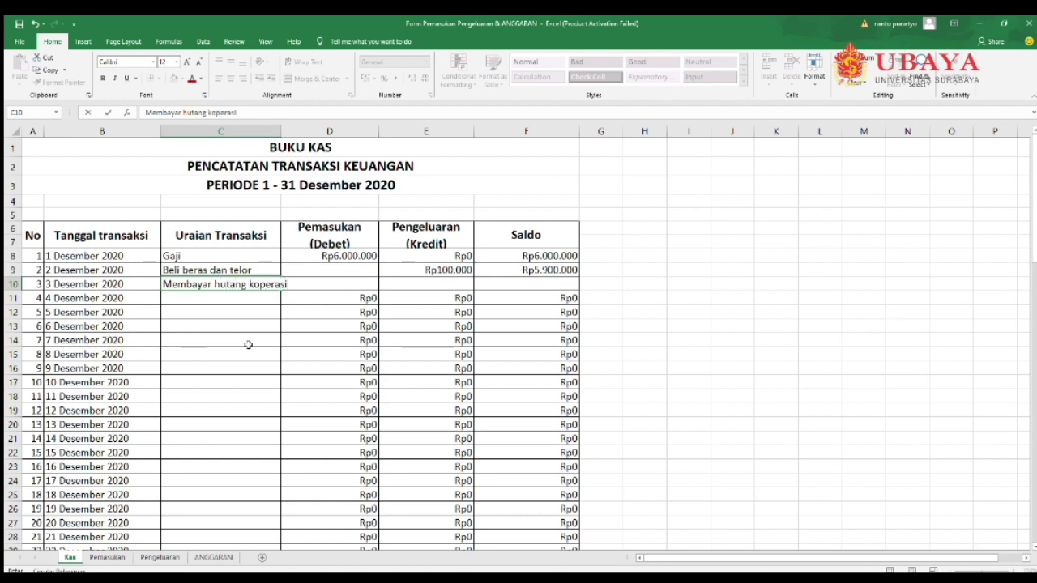
click(342, 308)
drag(281, 134, 296, 136)
Enter 100000 as the 3 Desember Pengeluaran (Kredit) amount in E10
click(468, 285)
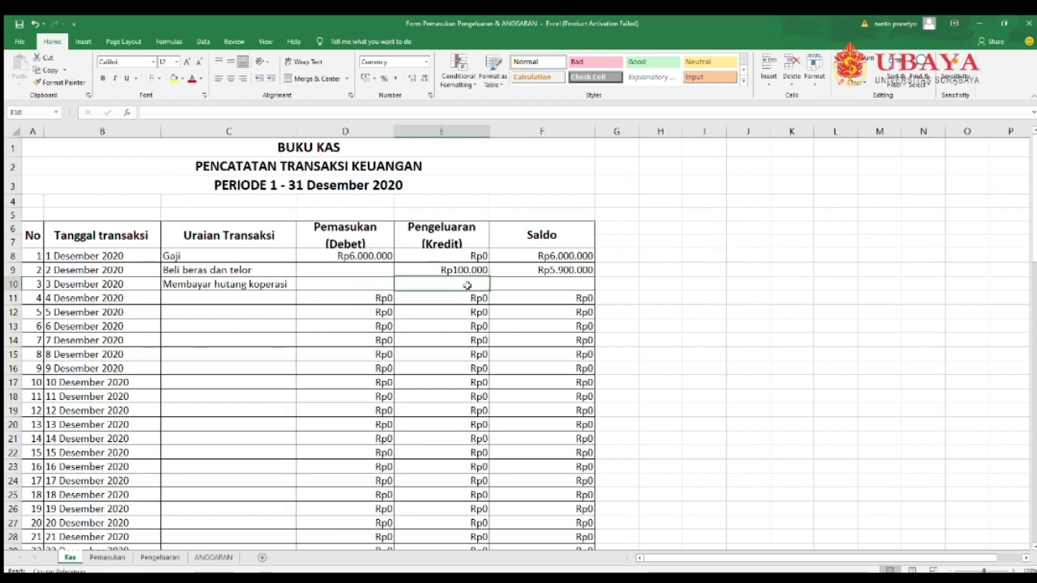
text(100000)
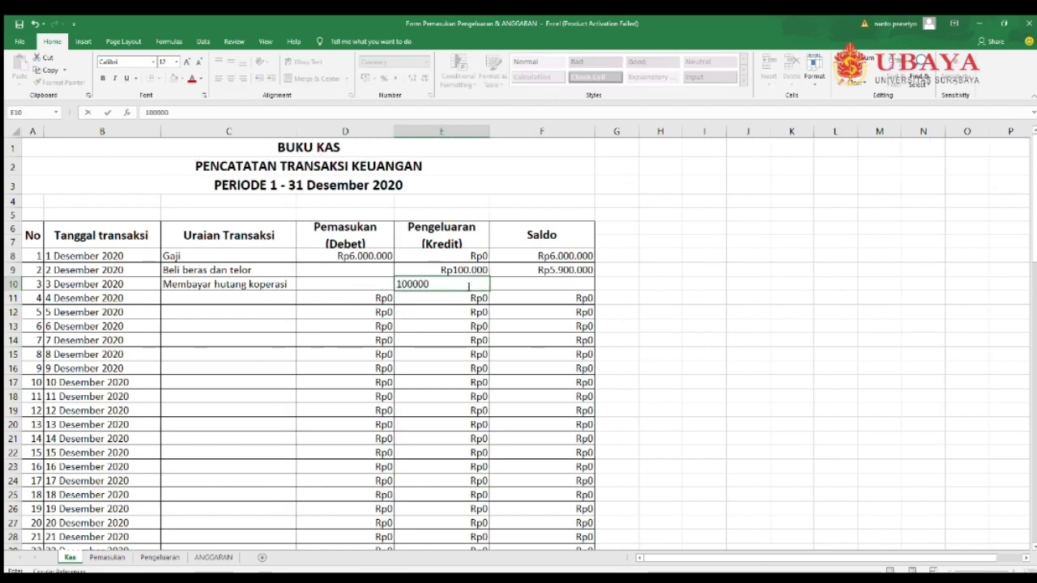
text(0)
key(Return)
text(100000)
key(Tab)
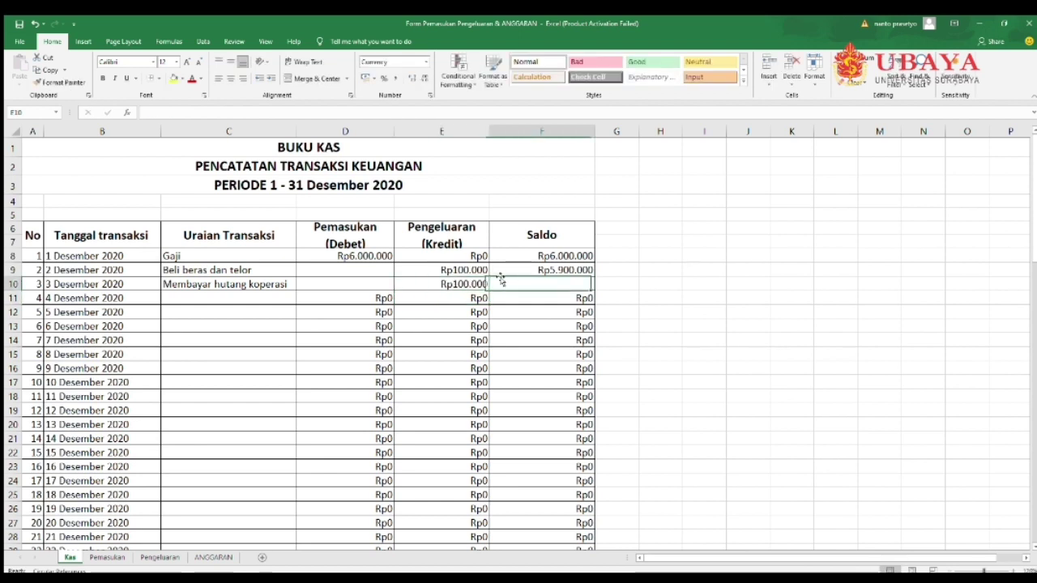
Calculate the 3 Desember Saldo in F10 with the formula =F9-E10
text(=)
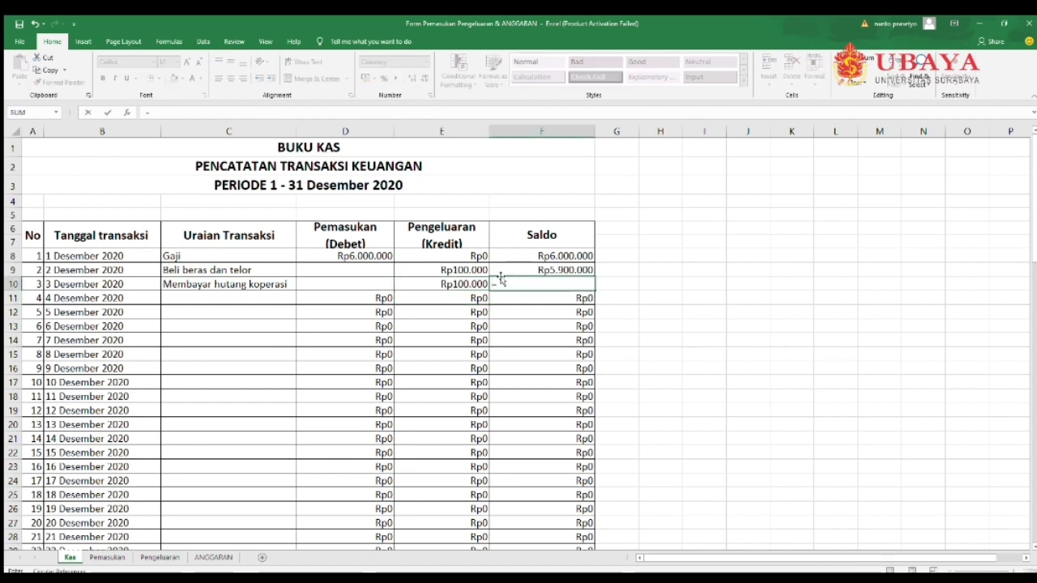
click(504, 270)
text(-)
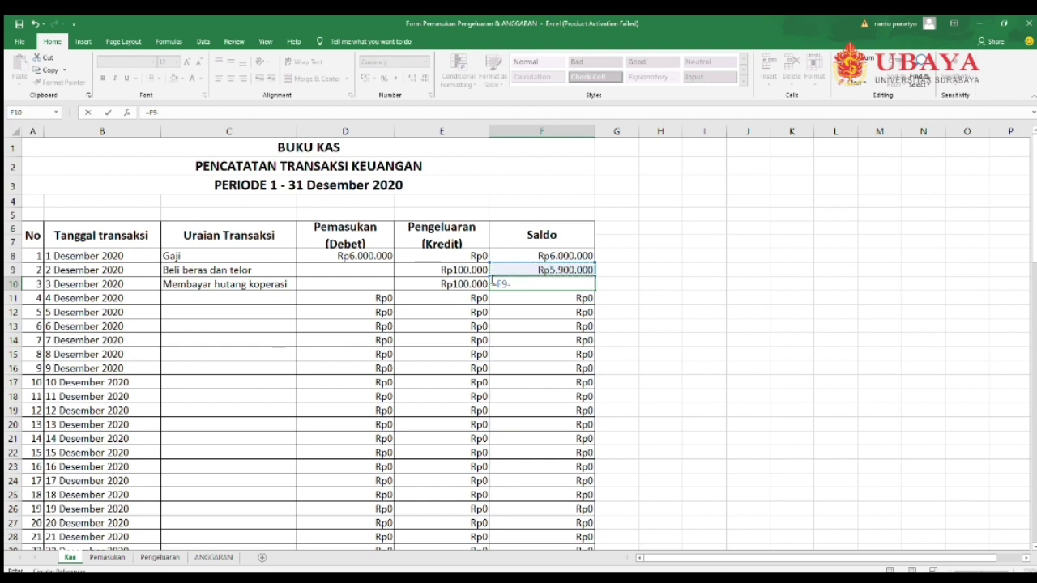
click(457, 284)
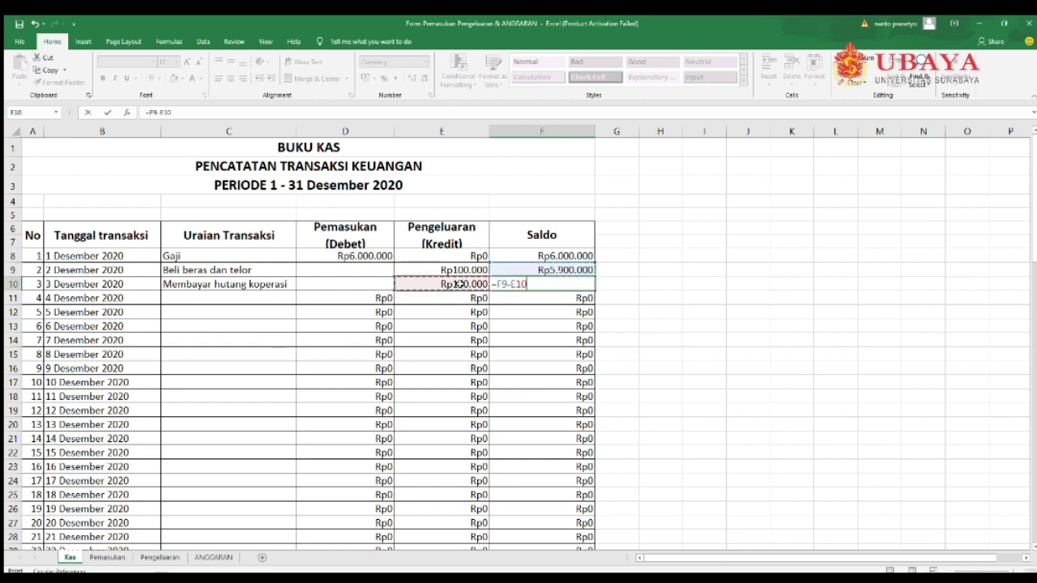
key(Return)
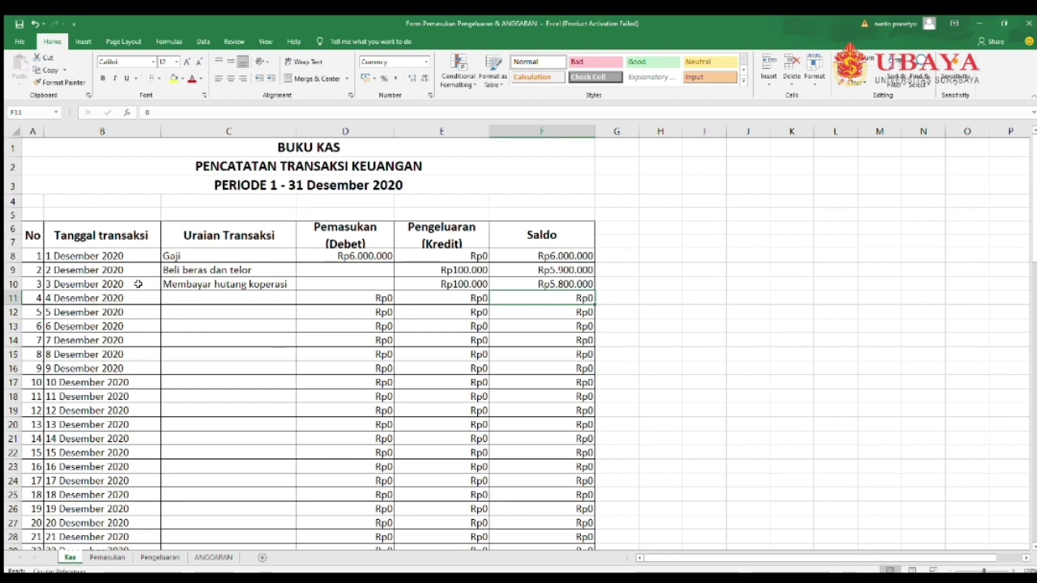
Insert a blank row above the 4 Desember entry, directly below the 3 Desember transaction
click(19, 298)
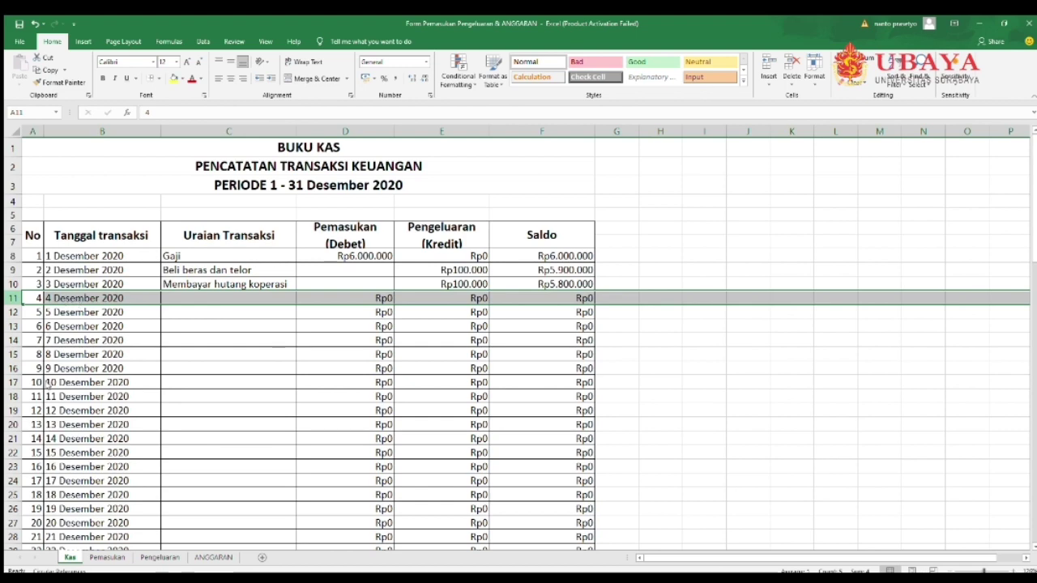
key(ctrl+shift+plus)
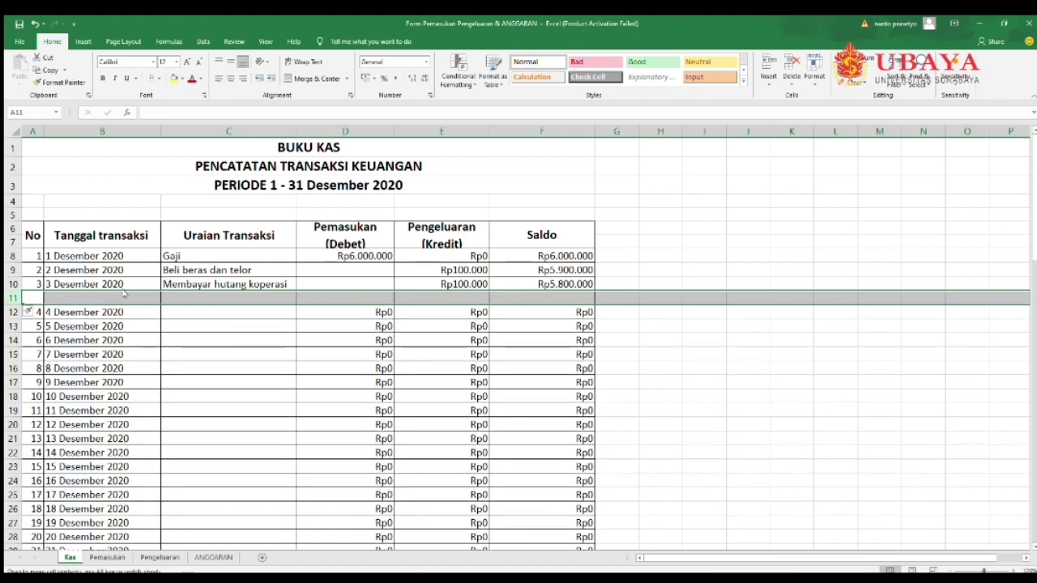
Enter "Beli makanan" as the description in C11 and 50000 as its Pengeluaran (Kredit) amount in E11
click(191, 296)
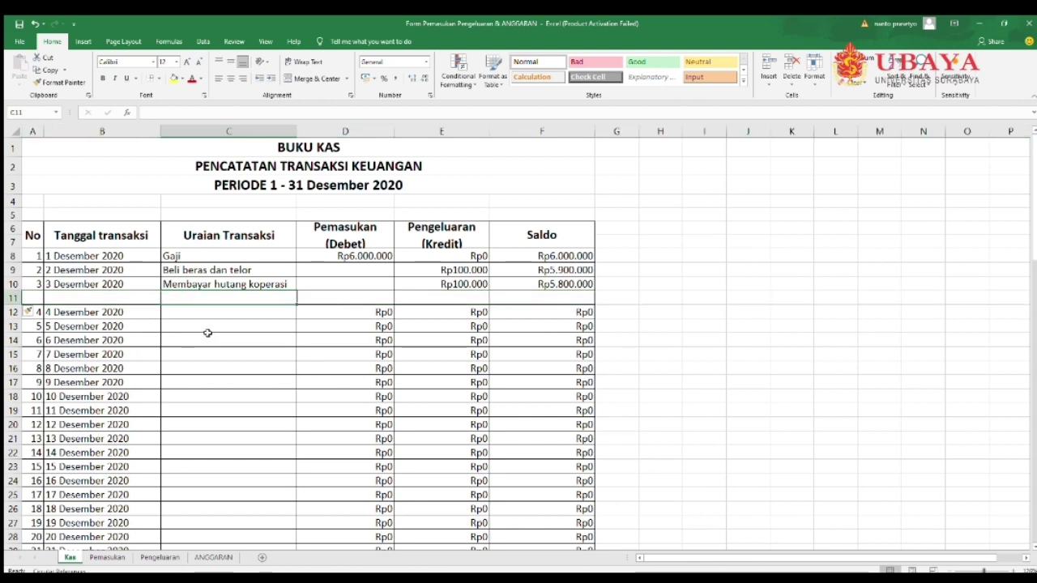
text(Beli makanan)
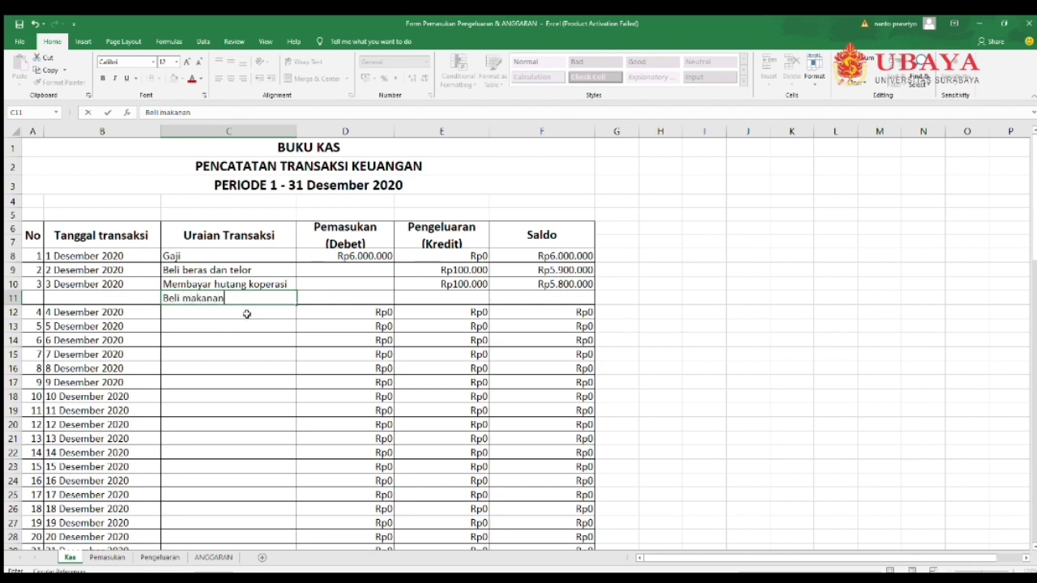
click(452, 292)
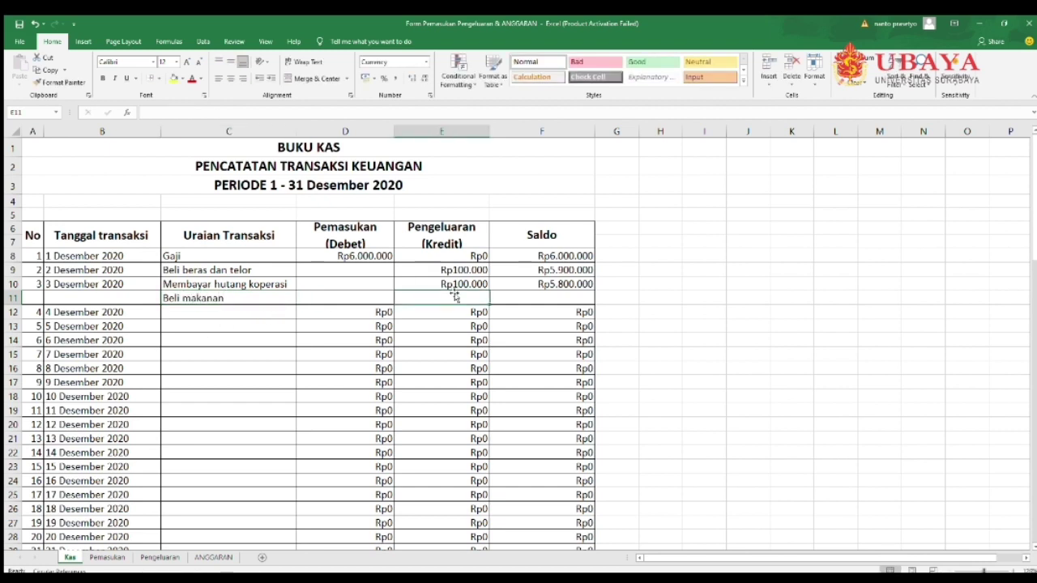
text(50000)
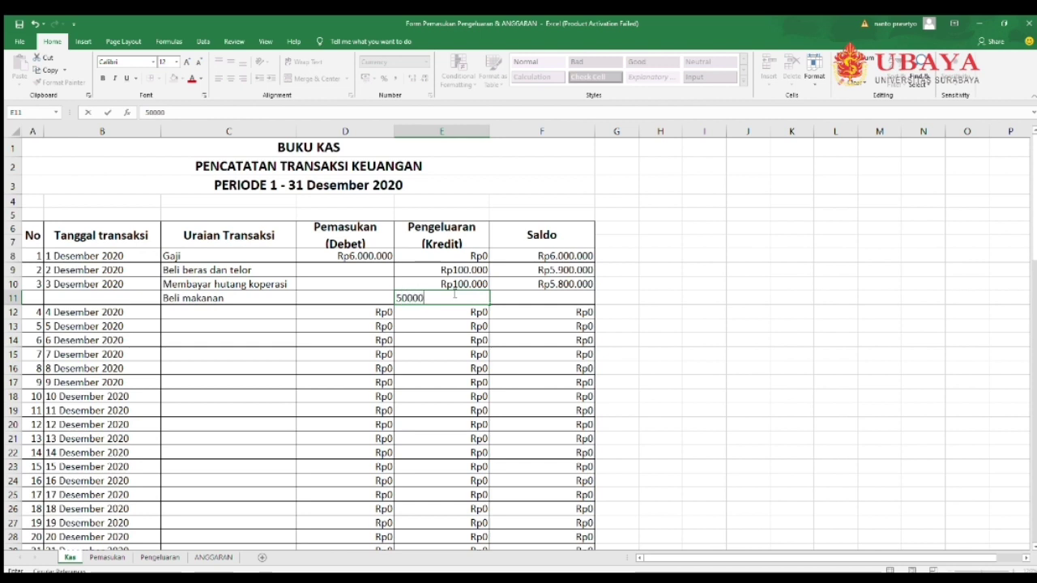
key(Return)
Calculate the Beli makanan Saldo in F11 with the formula =F10-E11
click(535, 297)
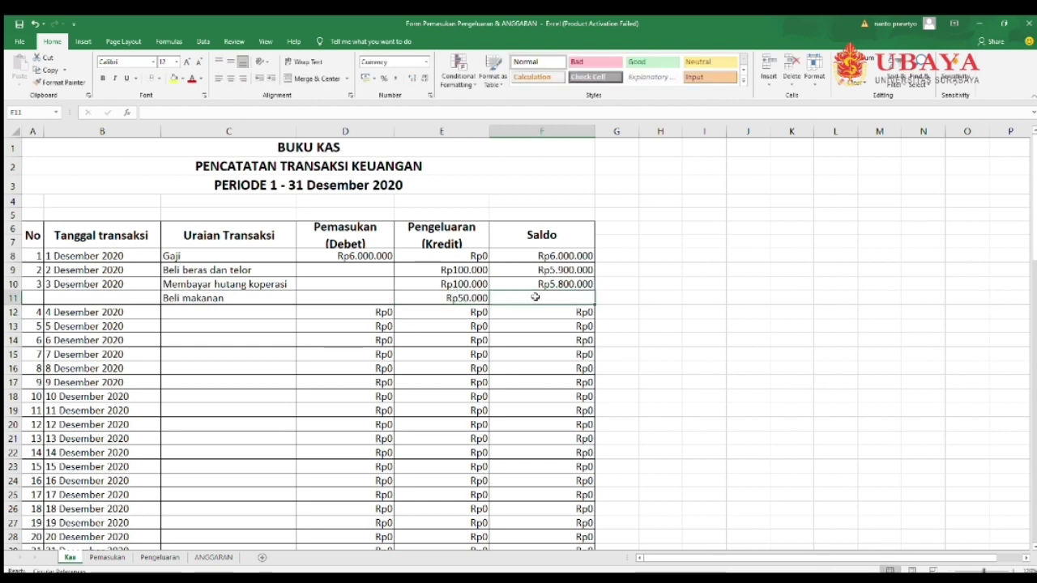
text(=)
click(536, 284)
text(-)
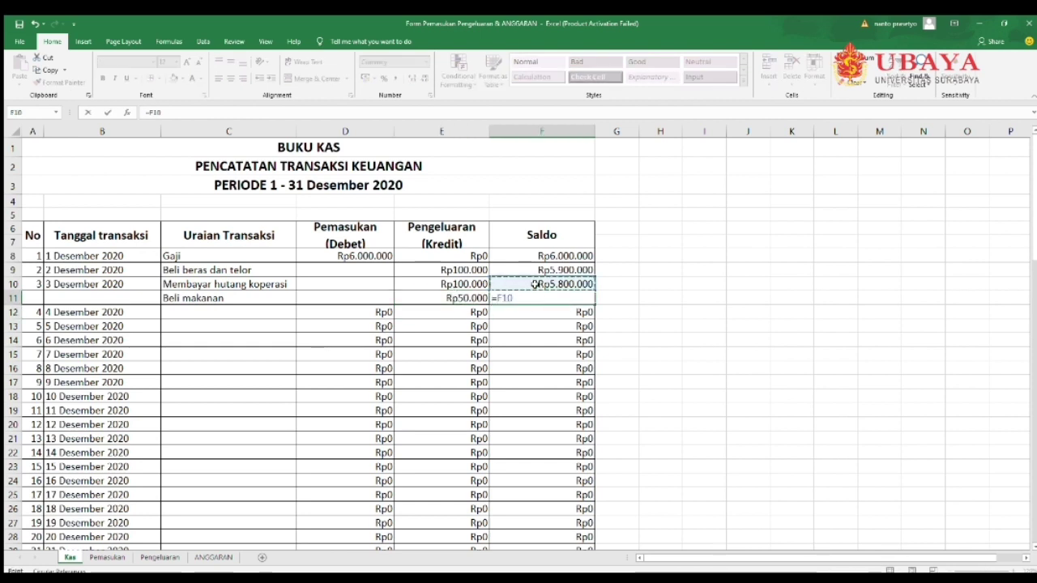
click(463, 299)
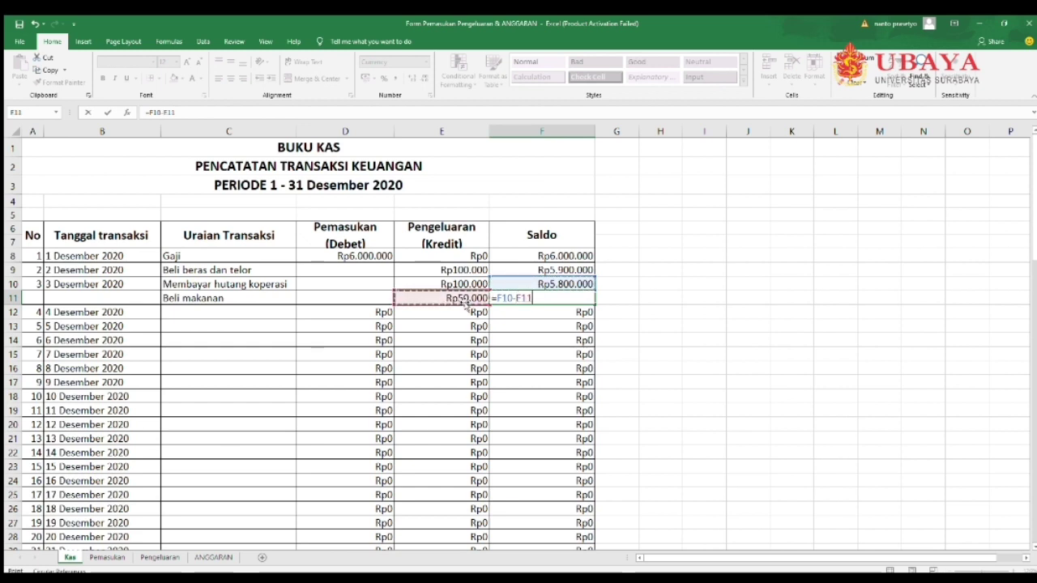
key(Return)
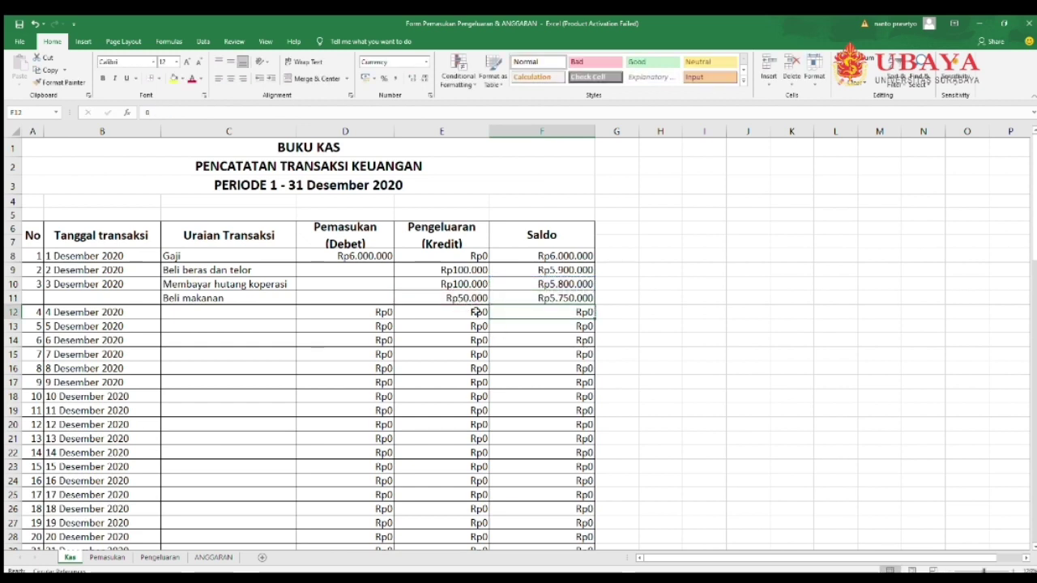
Enter "Biaya sekolah anak" as the 4 Desember description in C12 and clear its Pemasukan (Debet) amount in D12
click(192, 312)
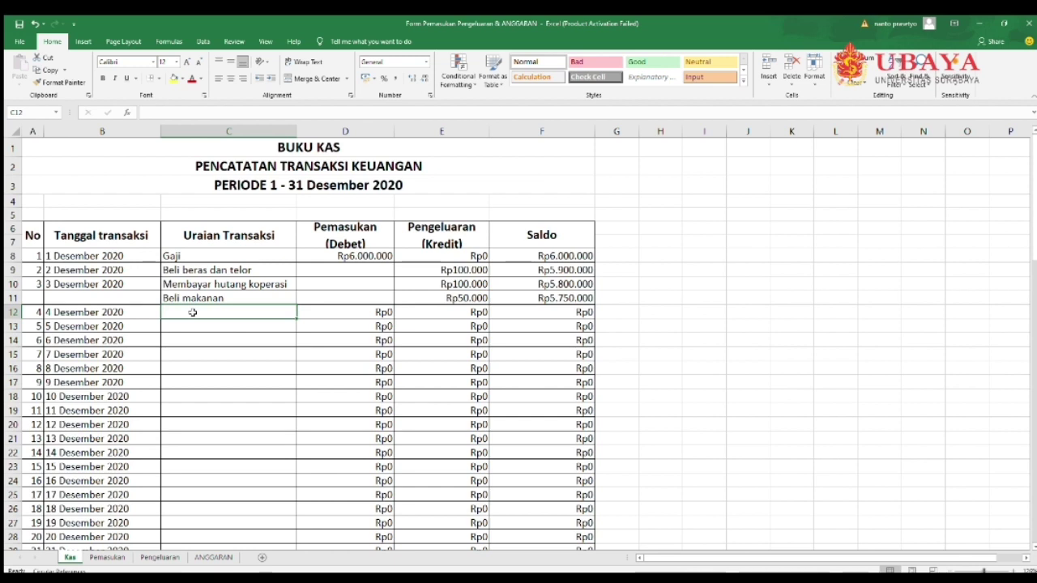
text(Biaya s)
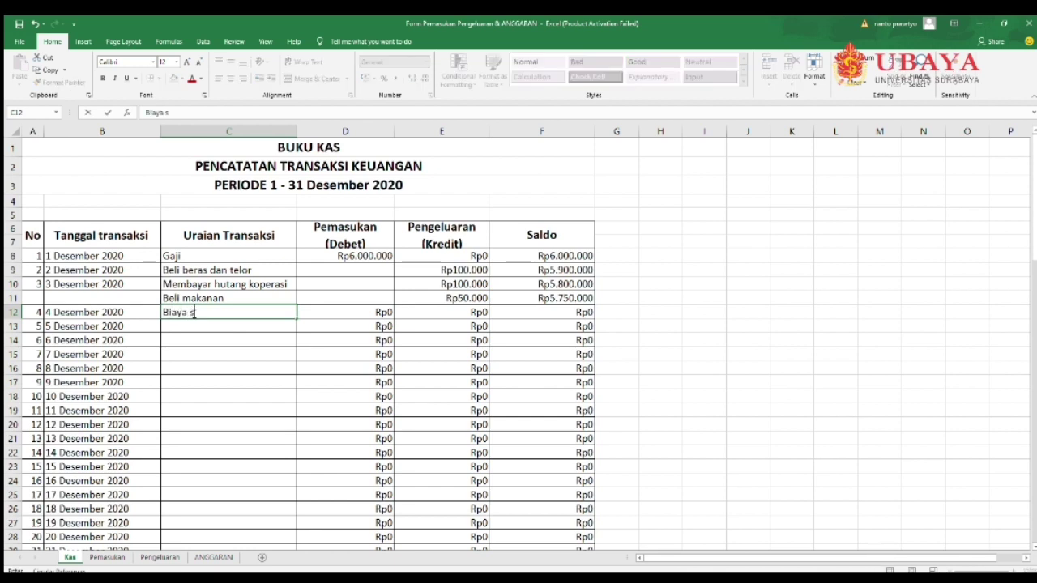
text(ekolah anak)
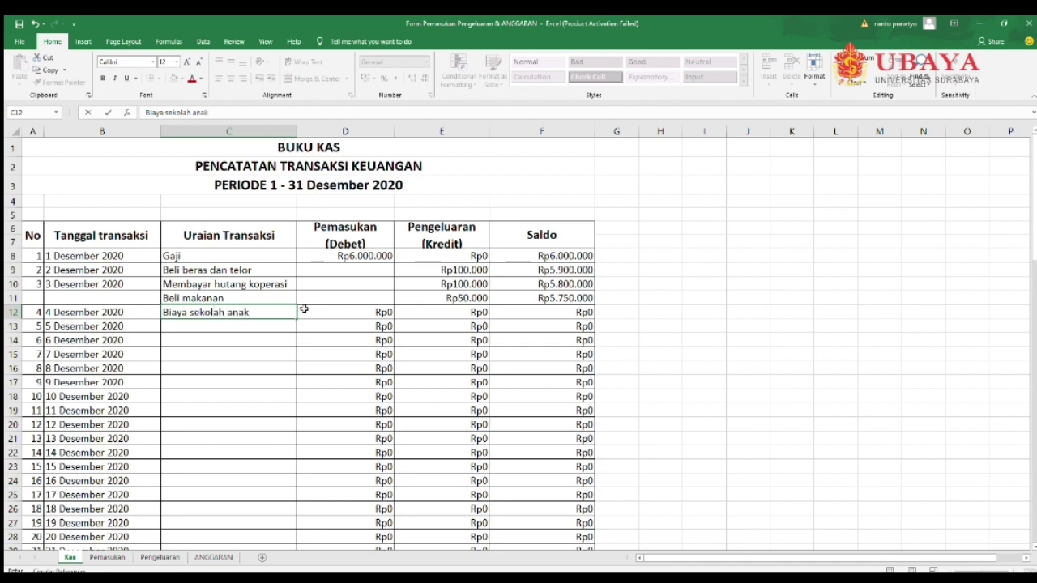
click(371, 313)
key(Delete)
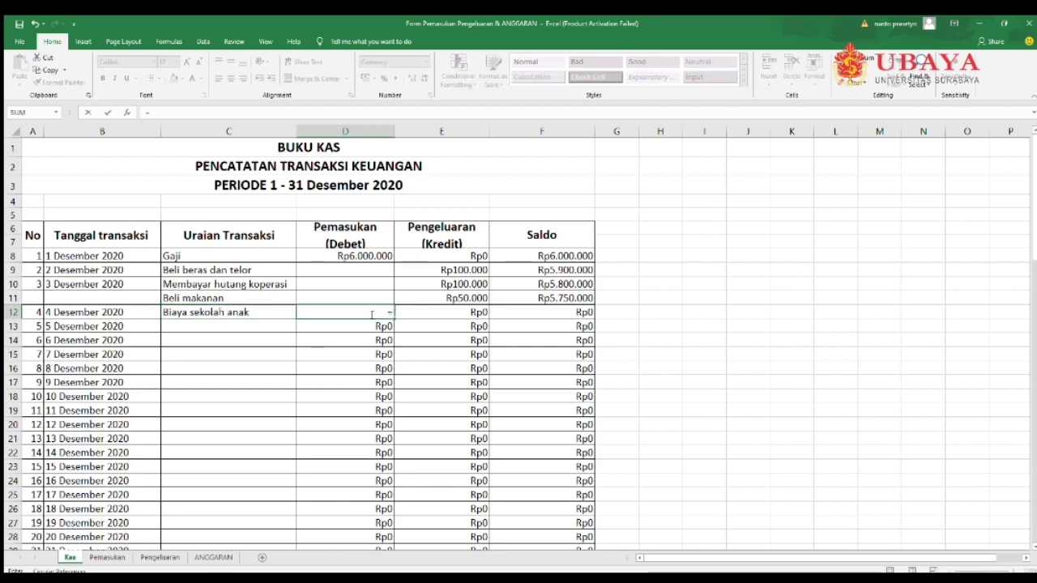
click(461, 311)
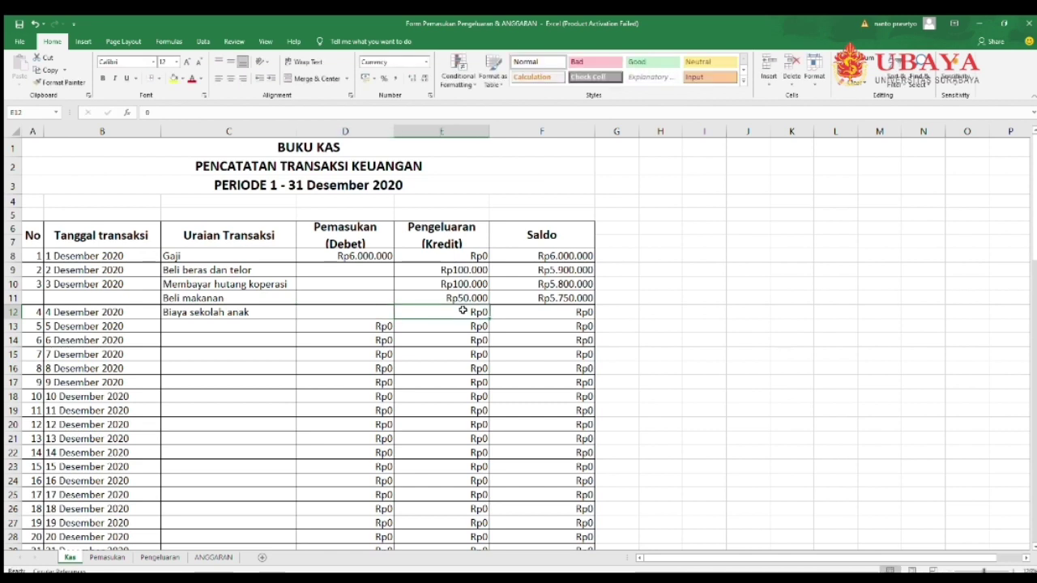
text(5000000)
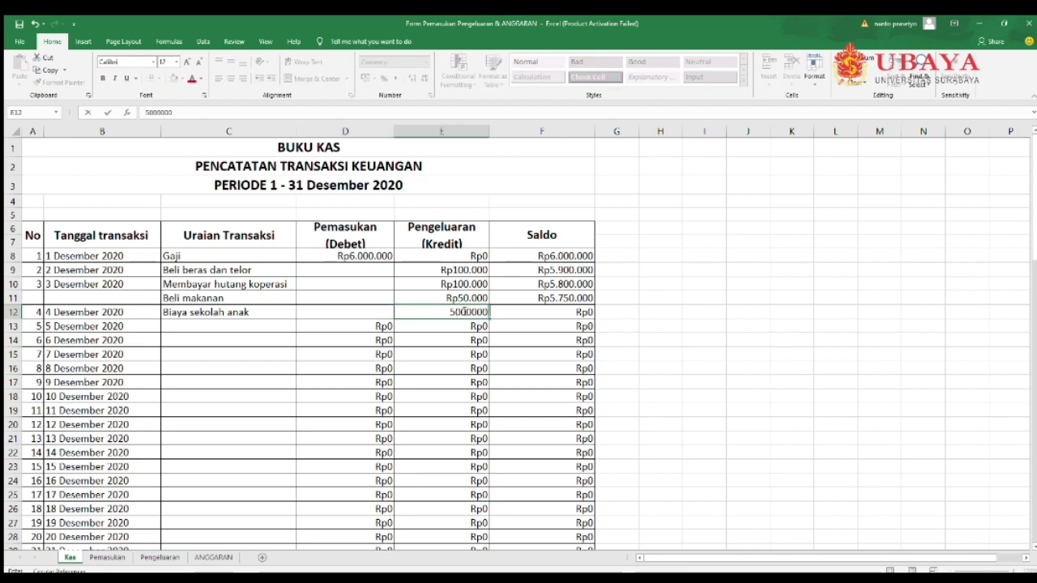
key(Return)
Set the 4 Desember Pengeluaran (Kredit) amount in E12 to 500000
click(461, 312)
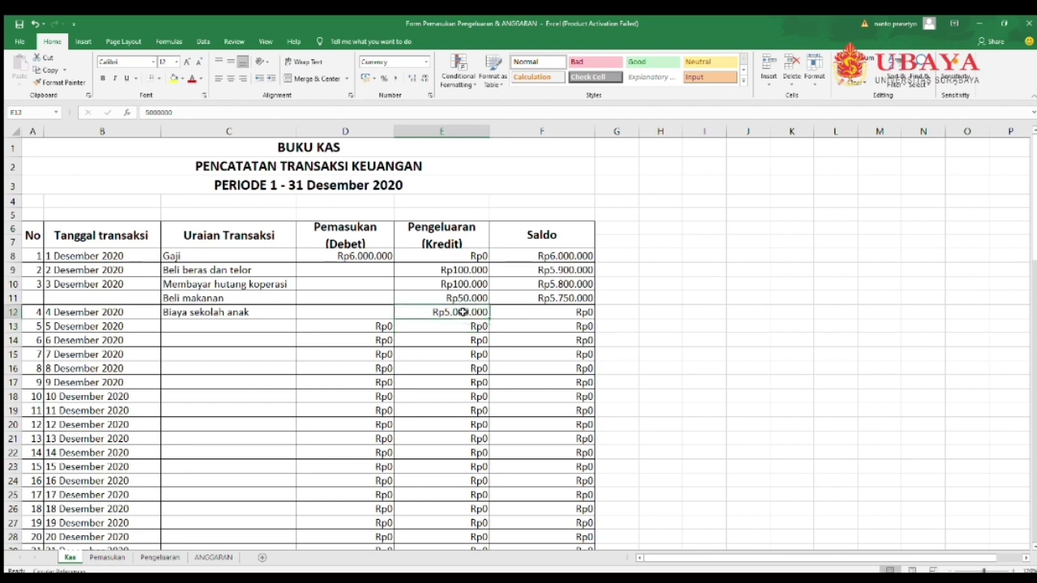
text(5000000)
key(Return)
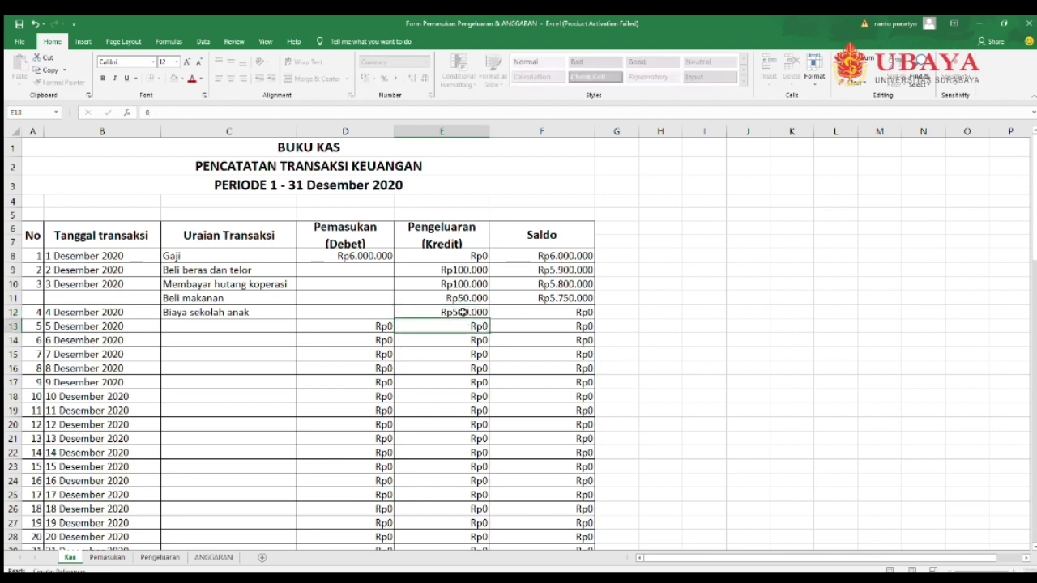
Calculate the 4 Desember Saldo in F12 with the formula =F11-E12
click(531, 312)
text(=)
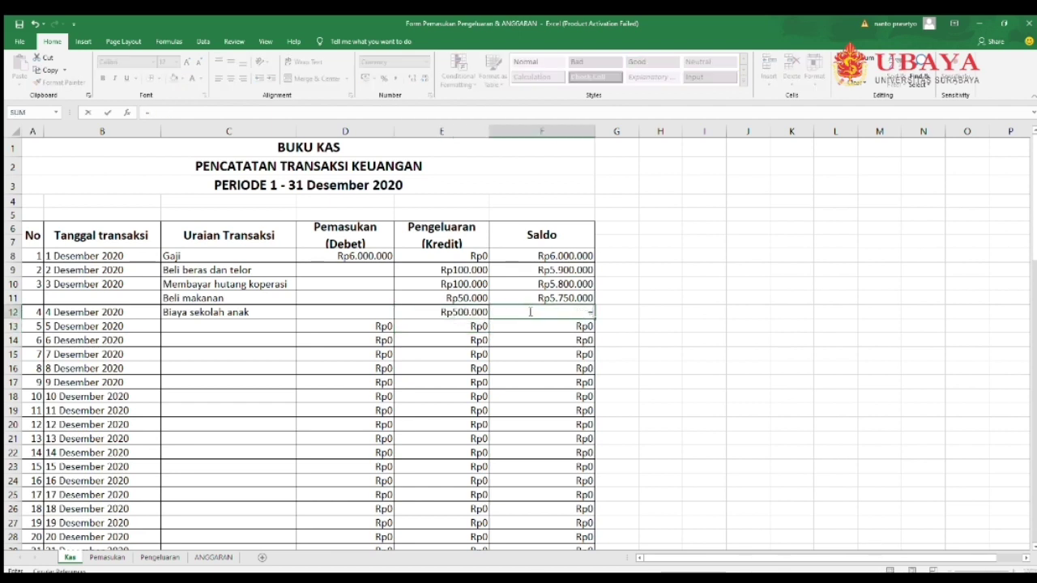
click(532, 299)
text(-)
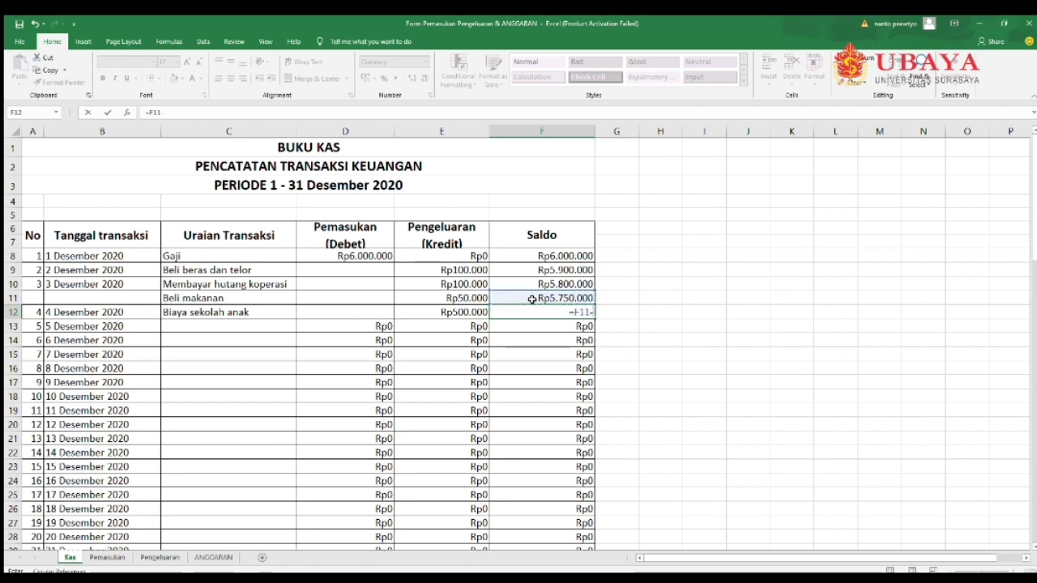
click(460, 314)
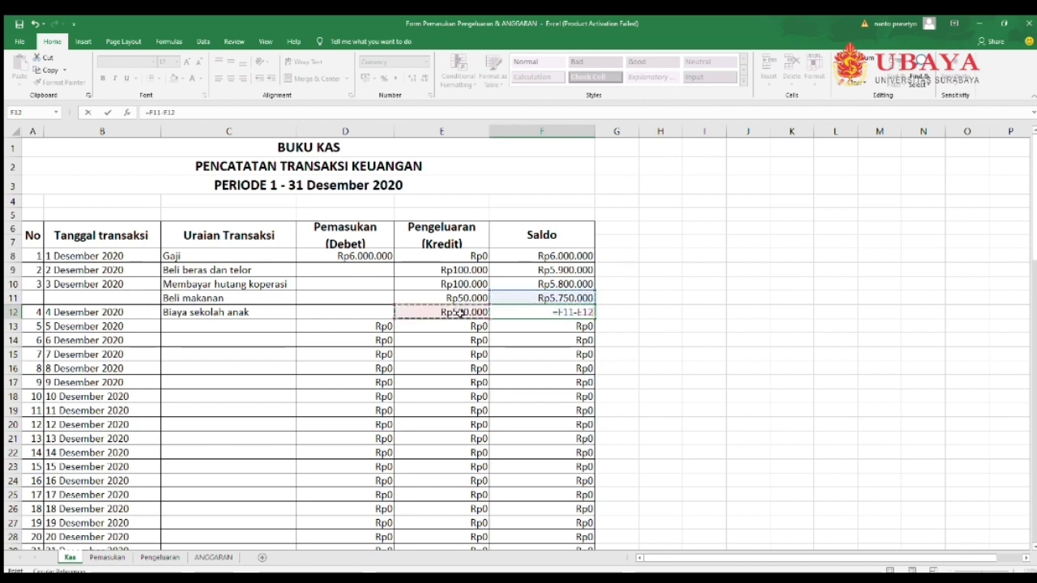
key(Return)
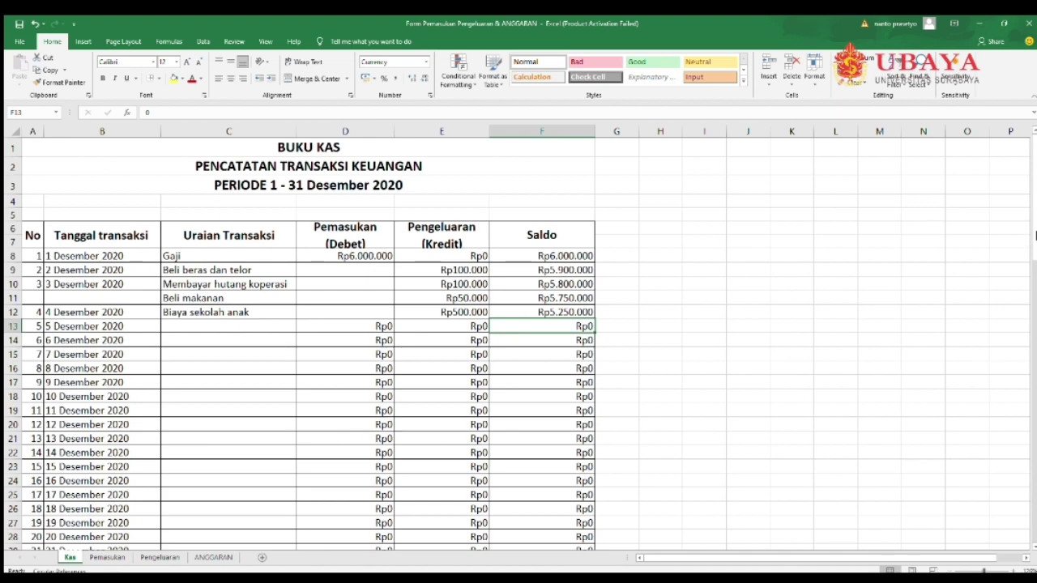
drag(1034, 241, 1021, 297)
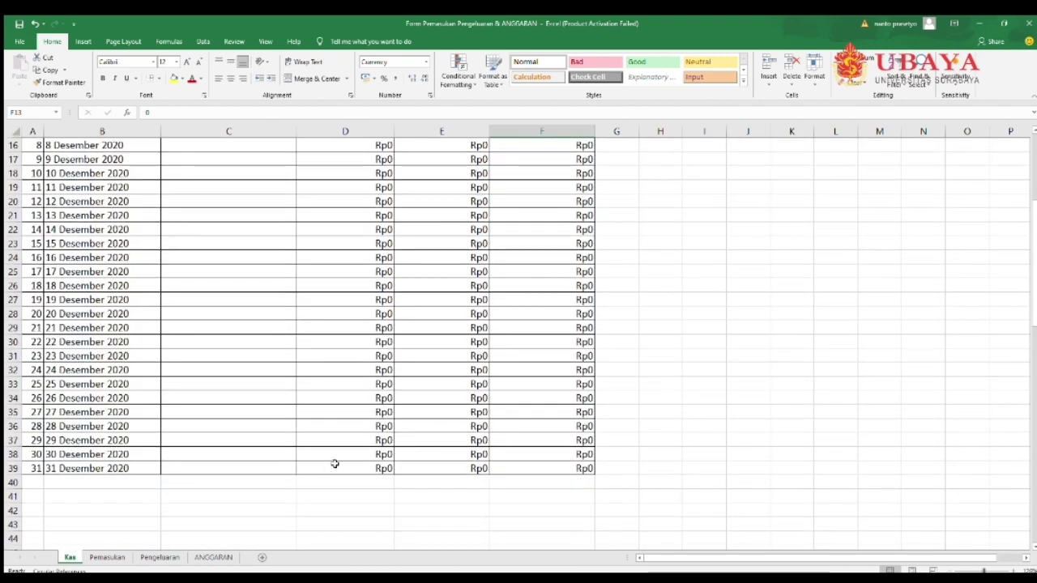
click(550, 467)
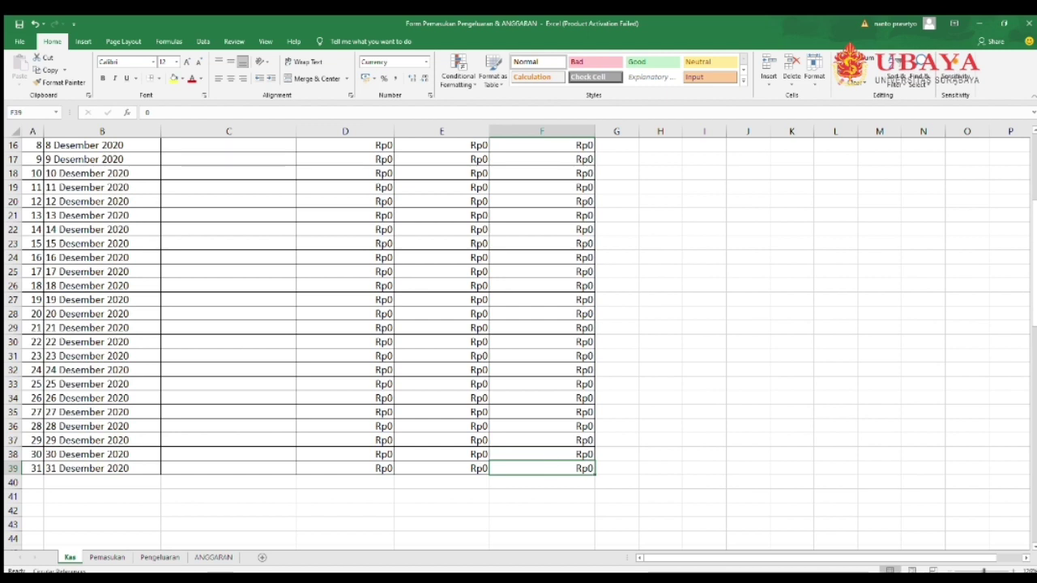
drag(1034, 321, 1034, 200)
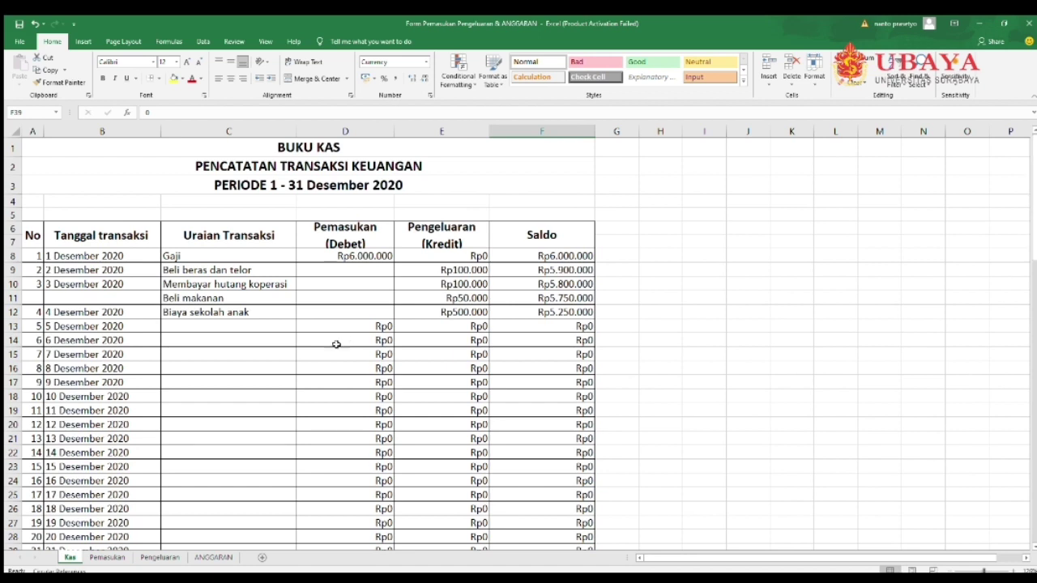
click(267, 368)
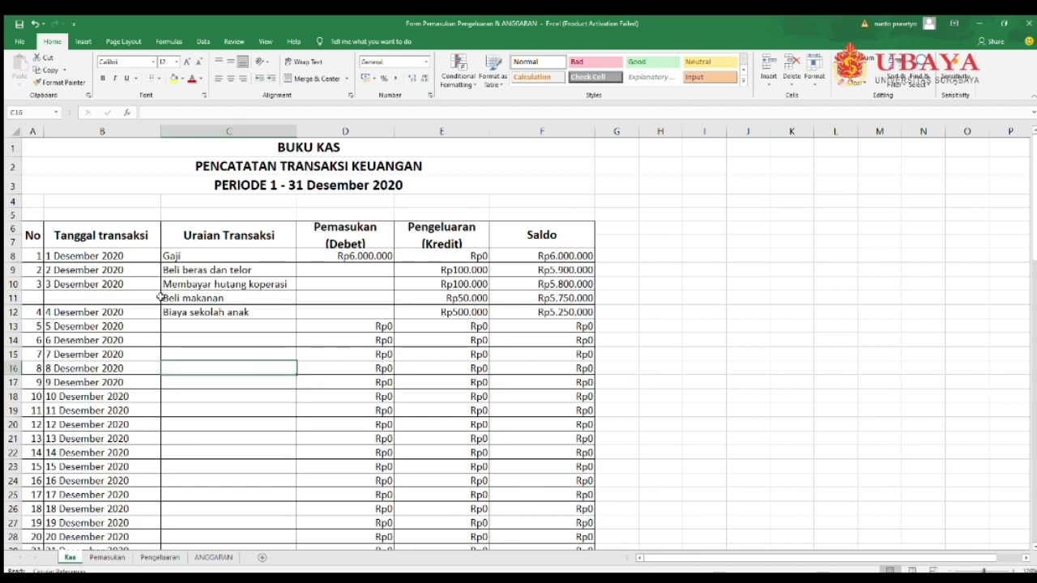
Switch to the Pemasukan sheet containing the family income report and select the Gaji entry in B4
click(107, 557)
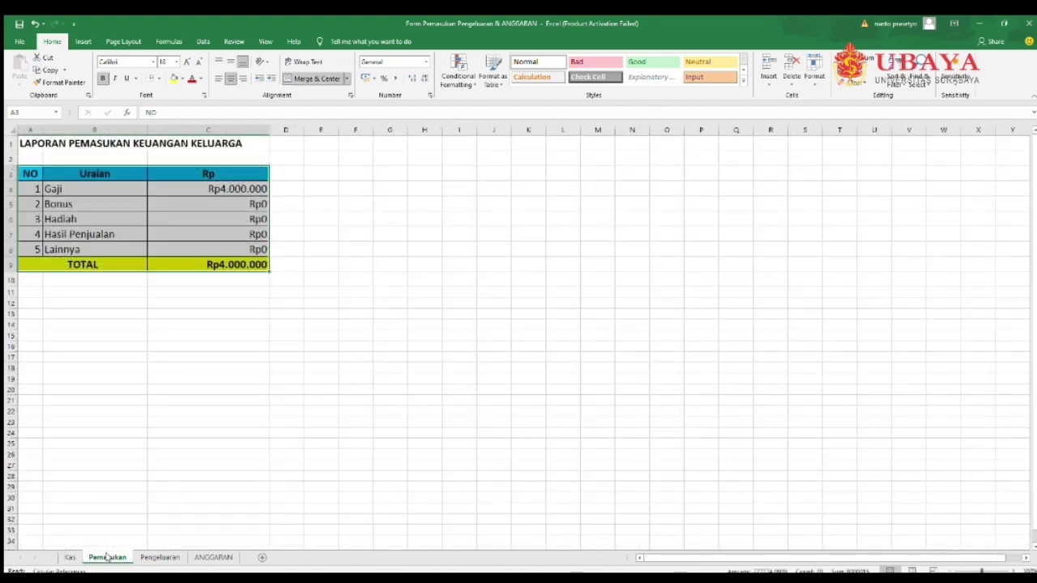
click(371, 301)
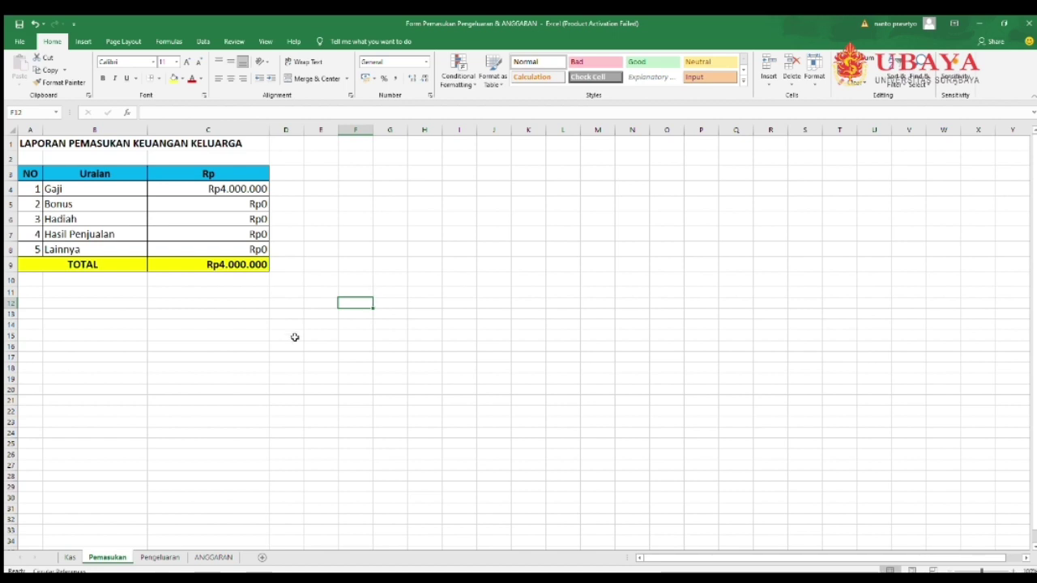
click(25, 175)
click(68, 176)
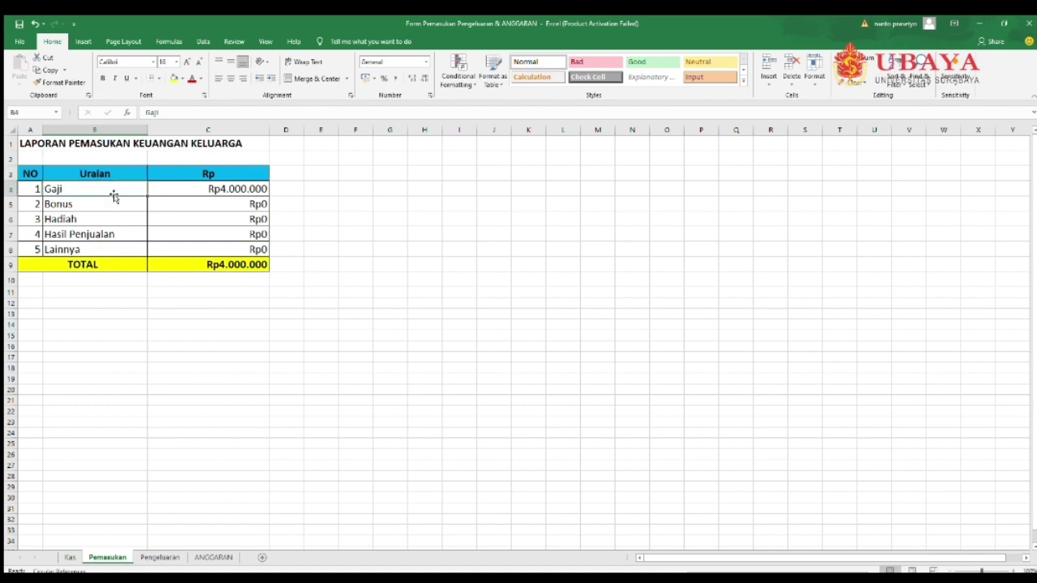
click(194, 193)
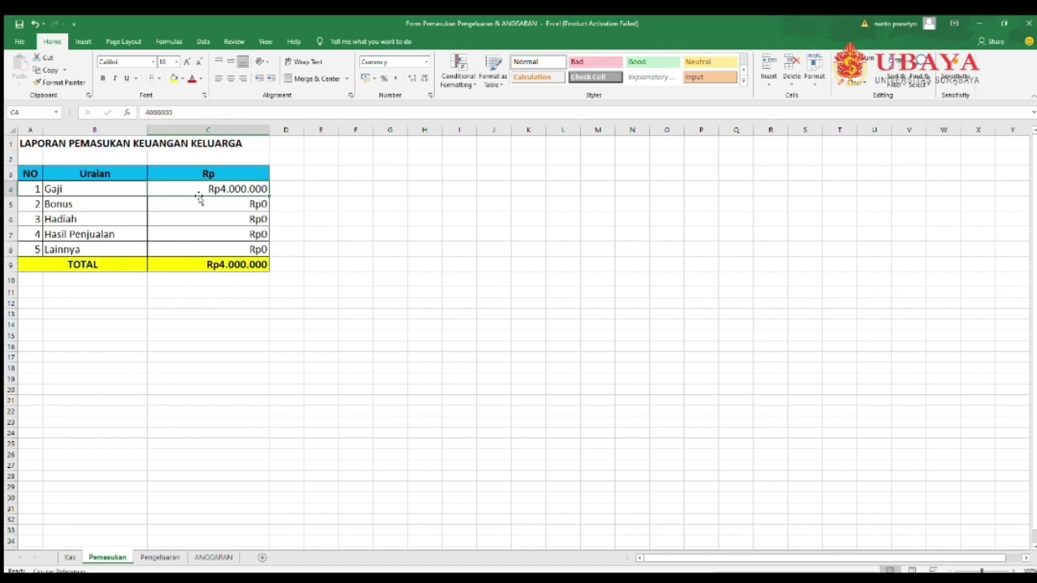
text(60.000.)
text(000)
key(Return)
Set the Gaji income amount in C4 of the Pemasukan report to 6000000
click(199, 193)
text(6000000)
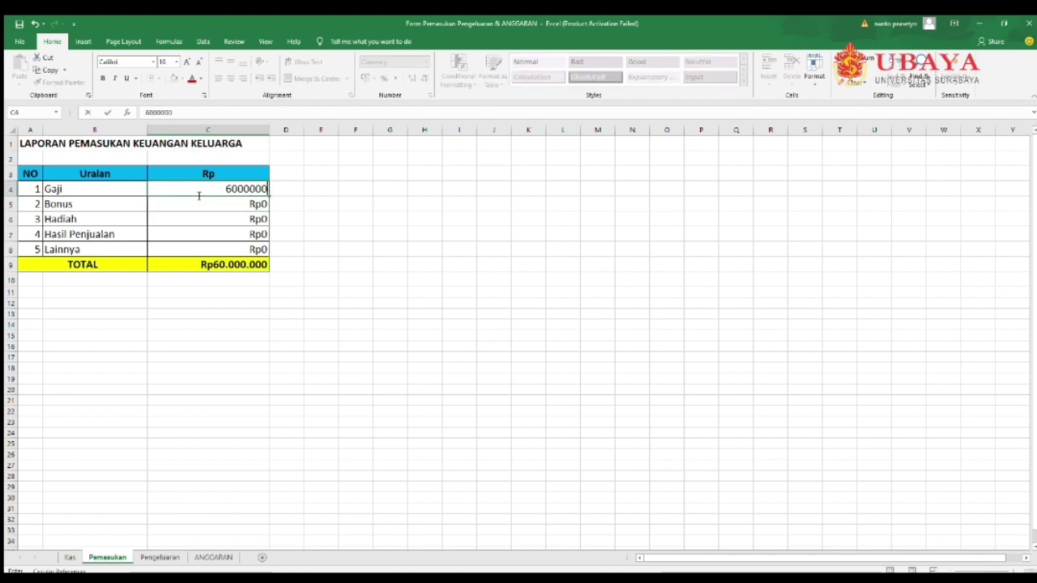
key(Return)
Enter 500.000 as the Bonus income amount in C5 of the Pemasukan report
click(101, 201)
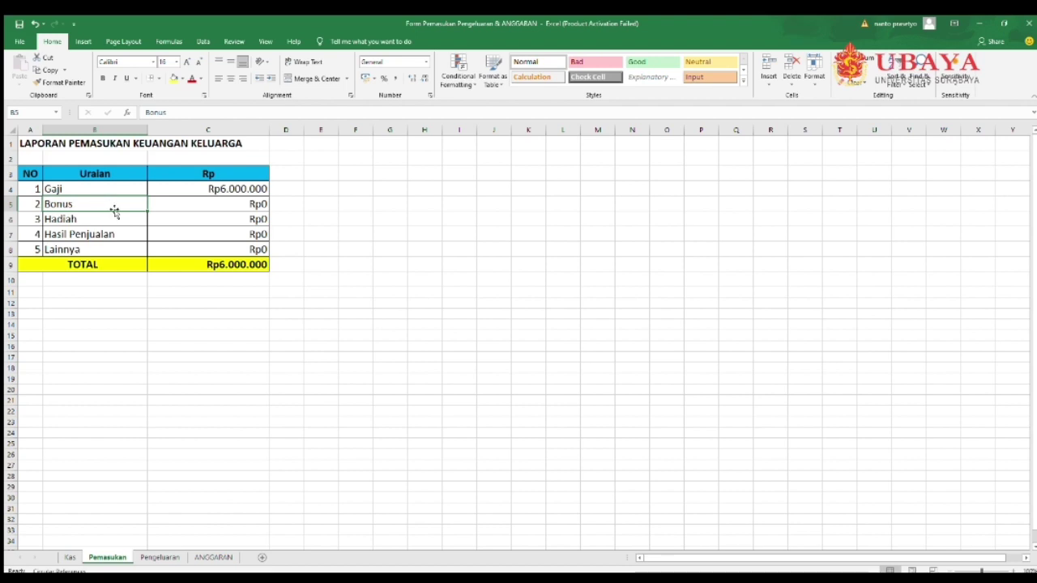
click(86, 219)
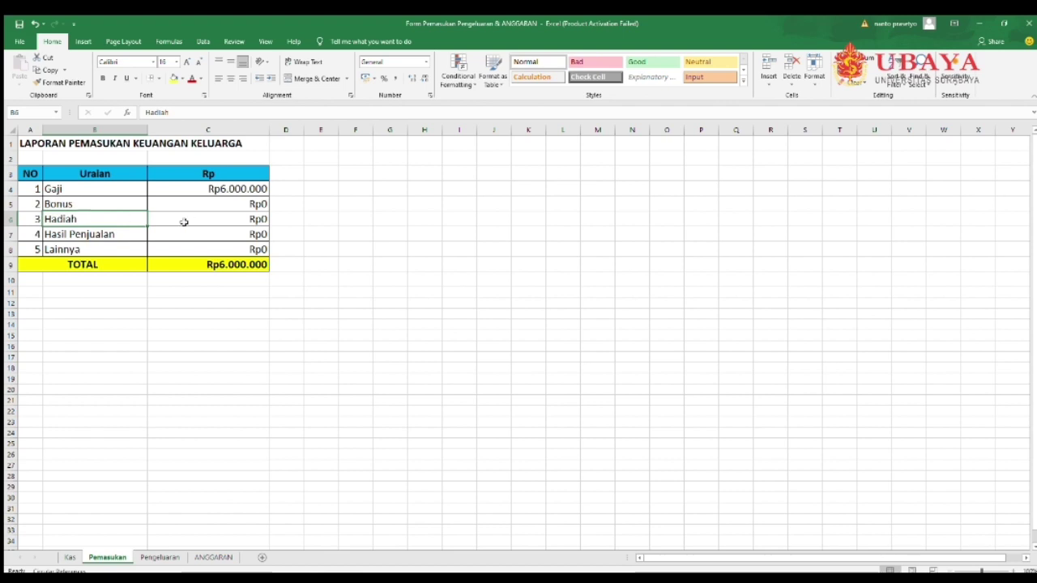
click(218, 204)
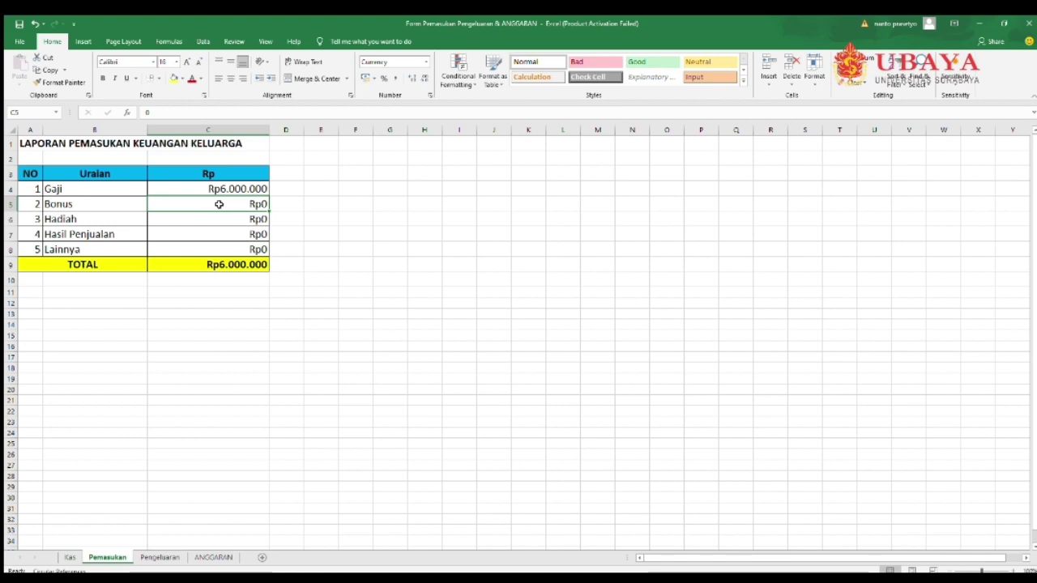
text(500.000)
key(Return)
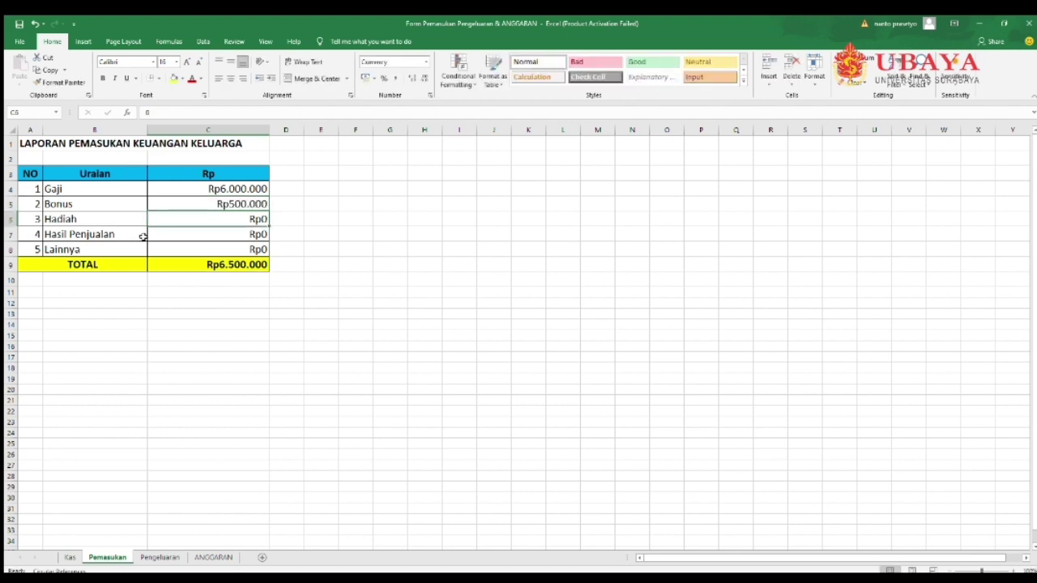
Set the Hadiah income amount in C6 of the Pemasukan report to 50000
click(92, 205)
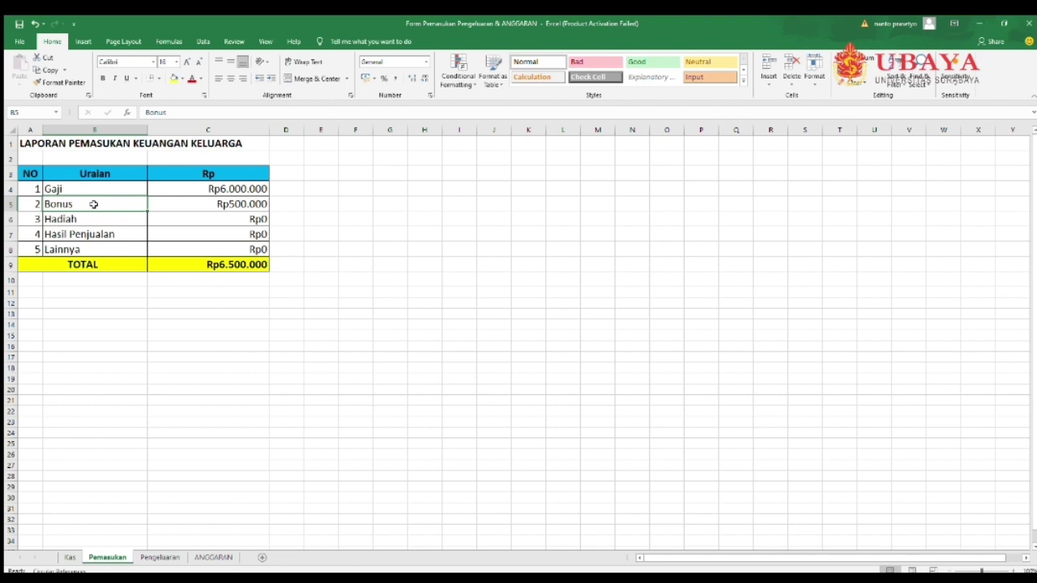
double_click(85, 204)
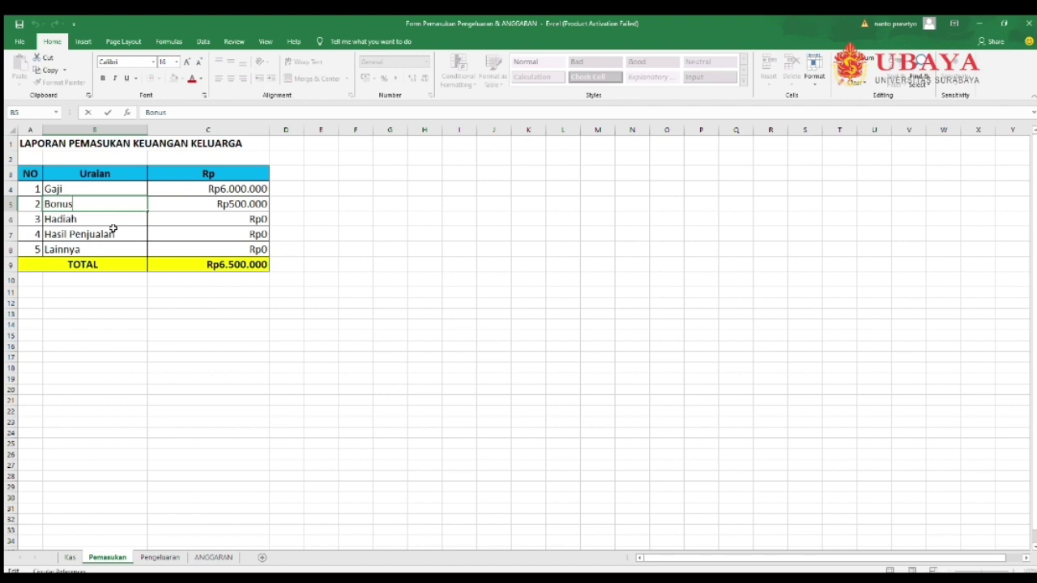
click(105, 222)
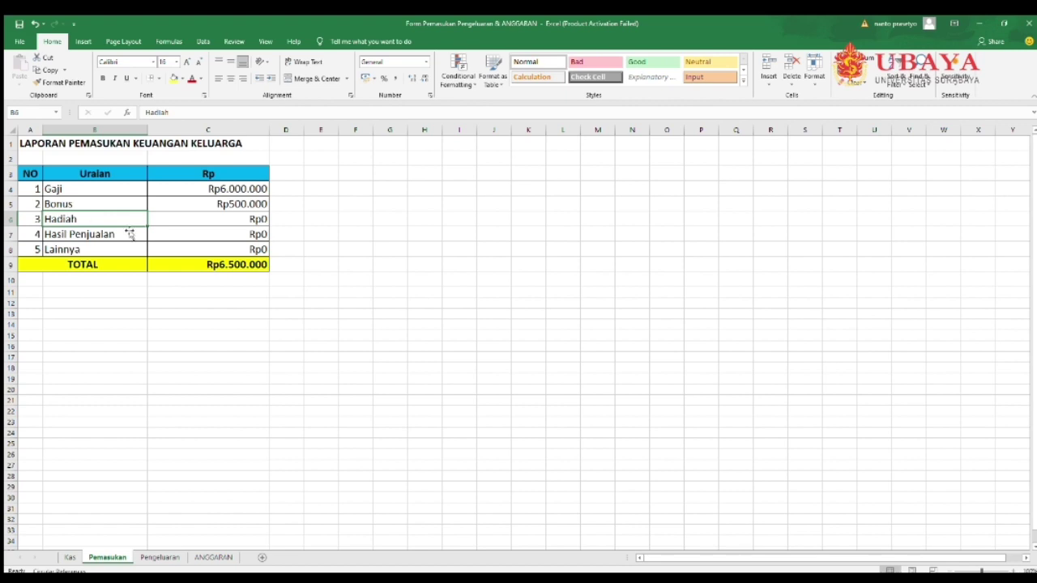
click(203, 221)
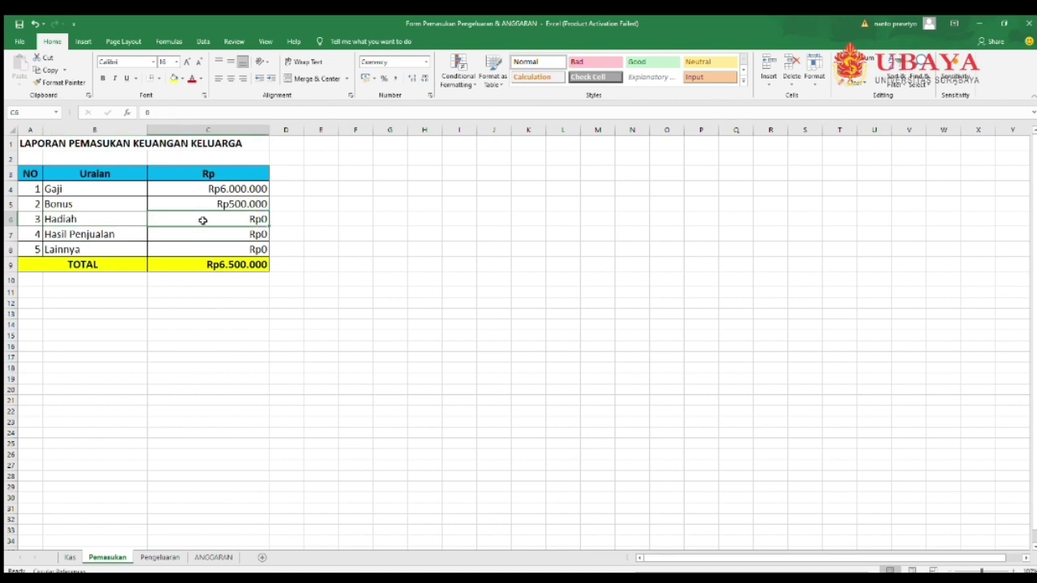
text(50000)
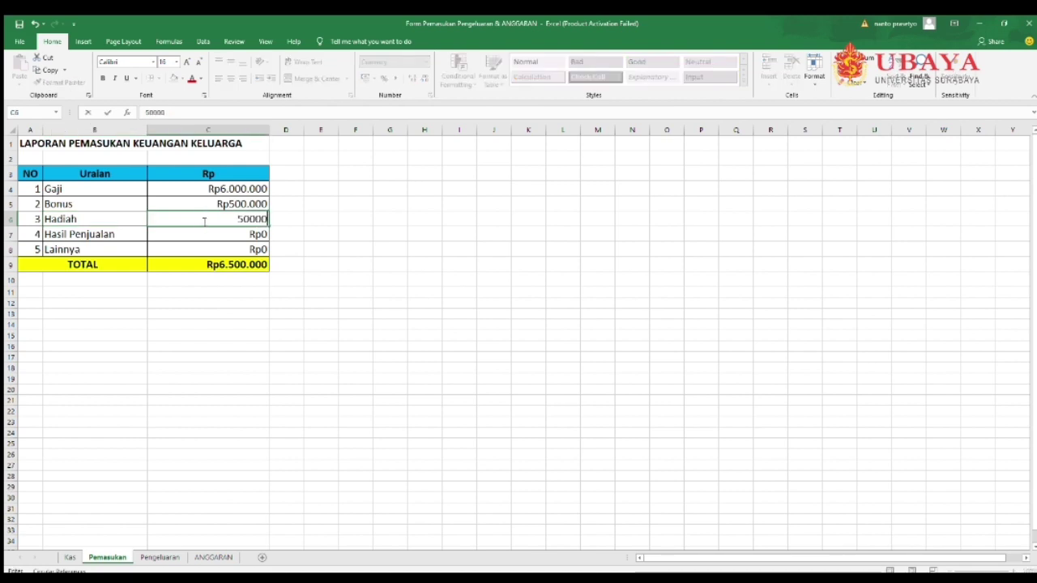
key(Return)
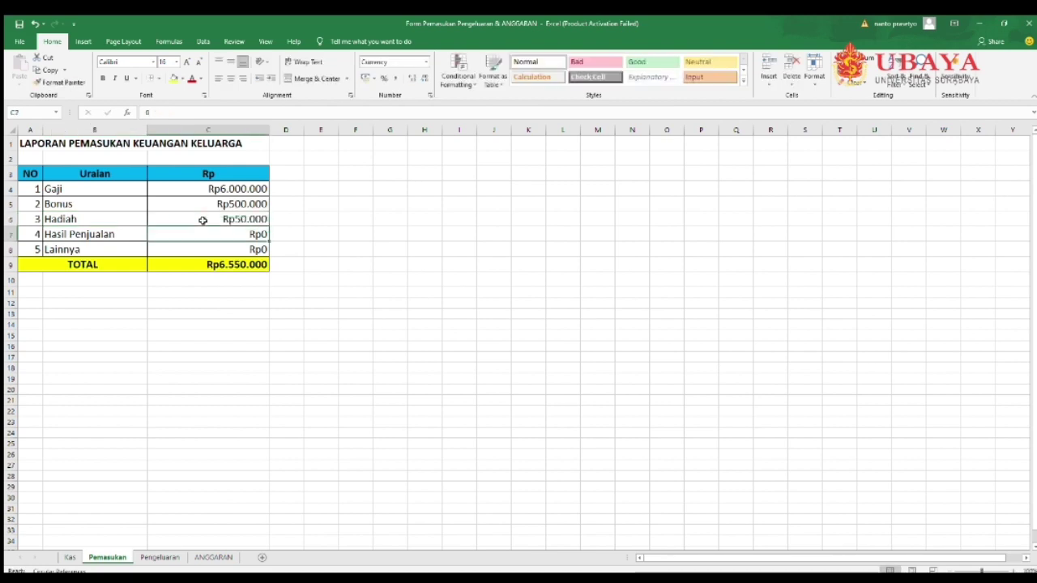
Set the Hasil Penjualan income amount in C7 to 3.000.000
click(107, 235)
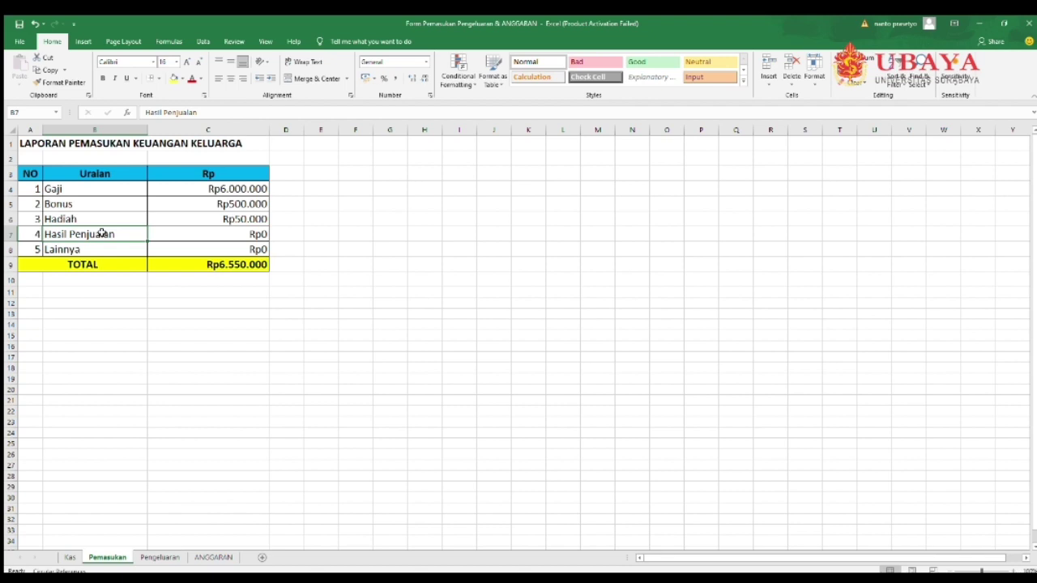
click(183, 235)
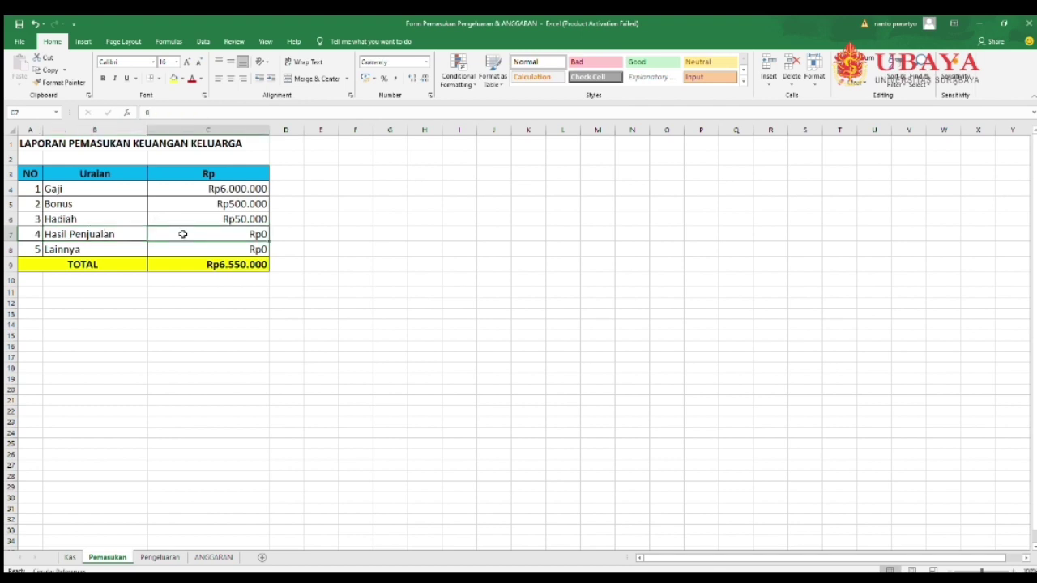
text(30000000)
key(Return)
click(184, 235)
text(3.000.000)
key(Return)
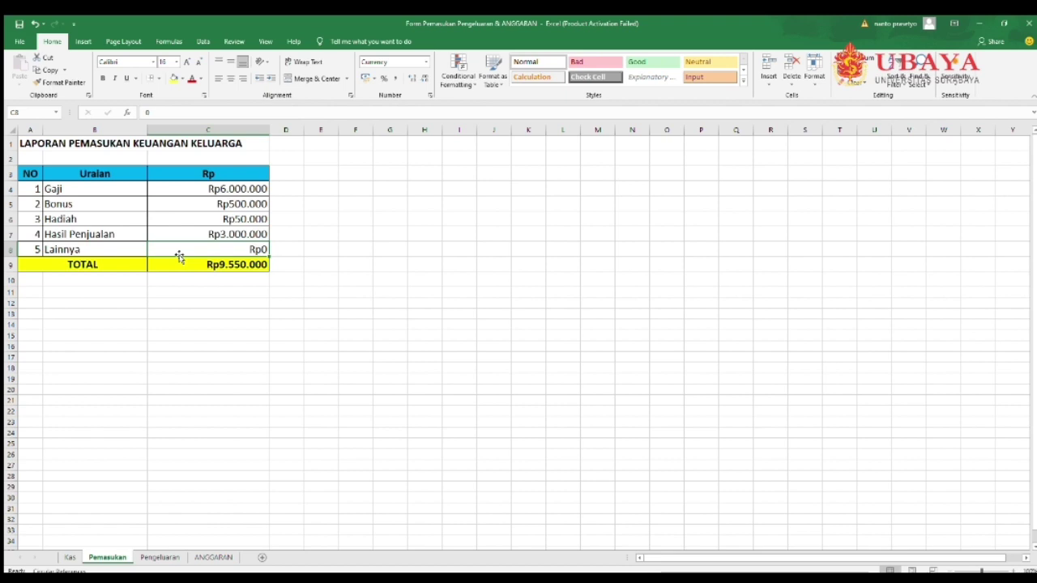
Set the Lainnya income amount in C8 to 100000
text(100.0)
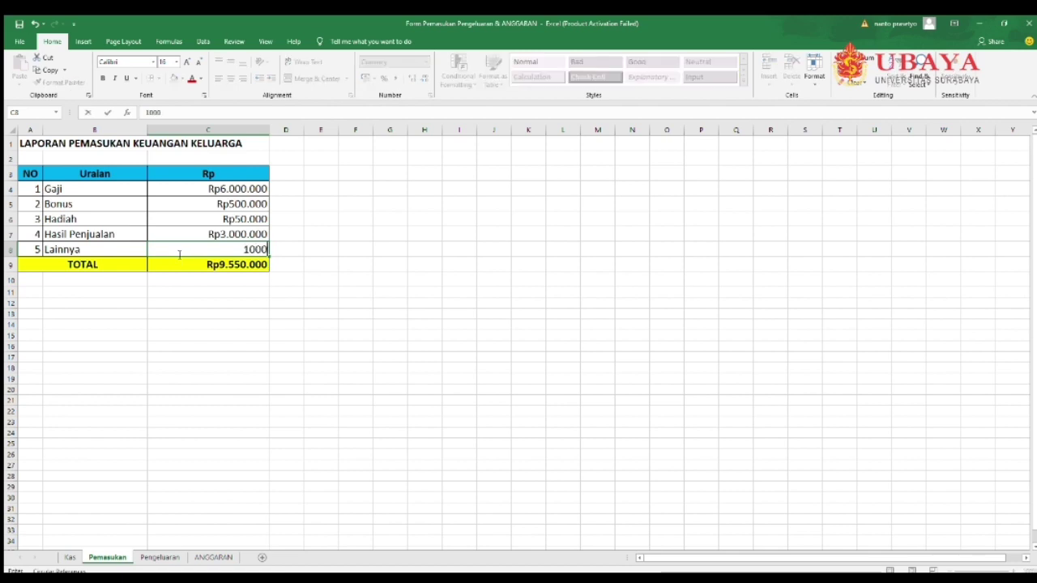
text(00)
key(Return)
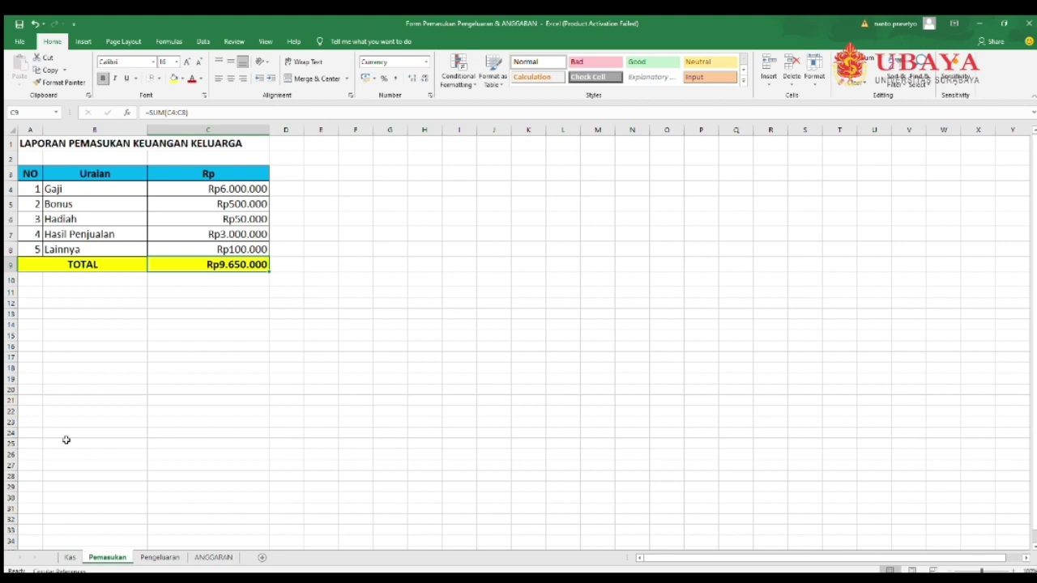
Switch to the Pengeluaran sheet and select the family expense report's title in A1
click(159, 558)
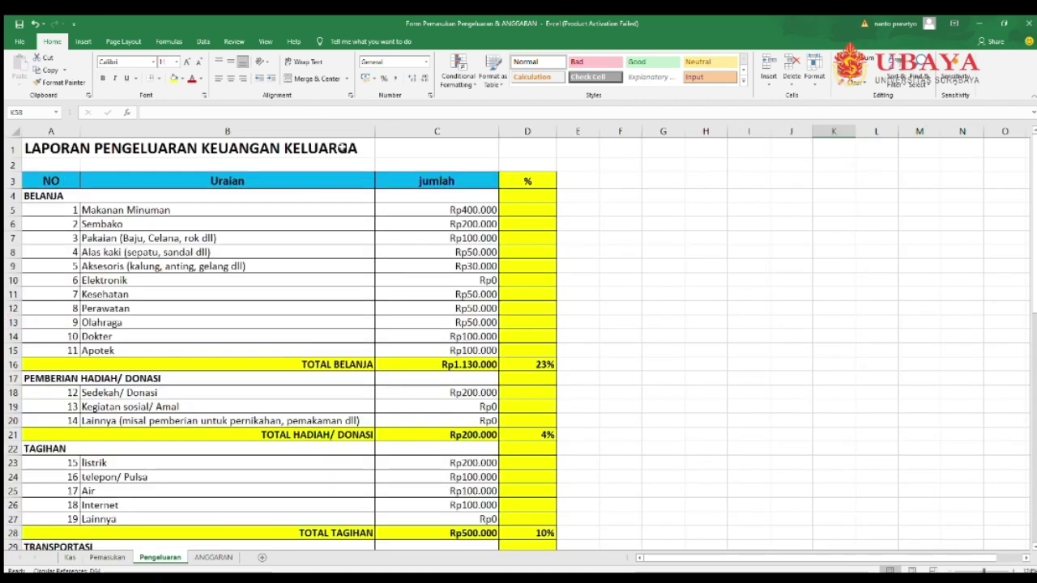
click(91, 150)
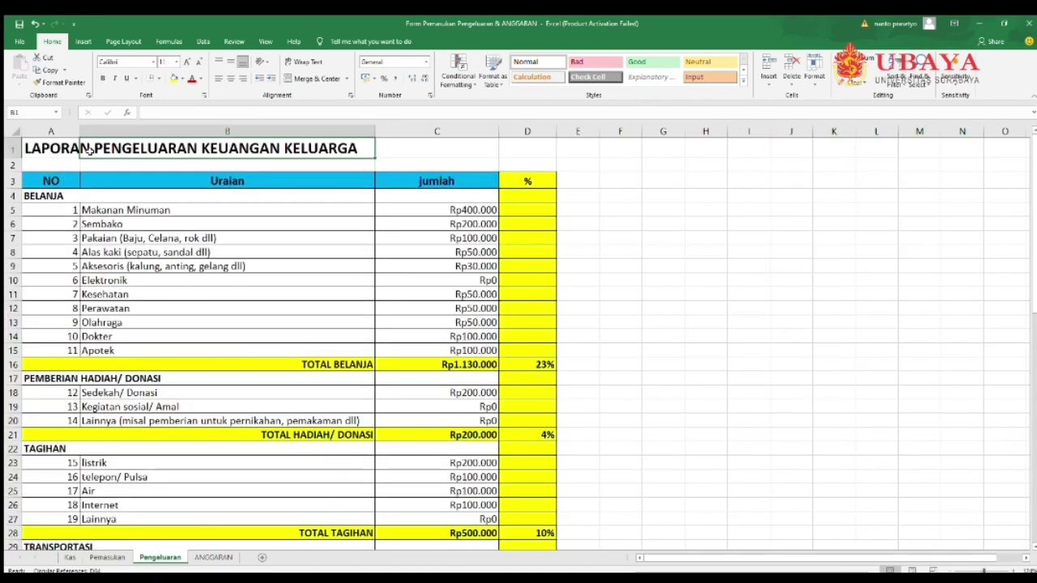
click(63, 152)
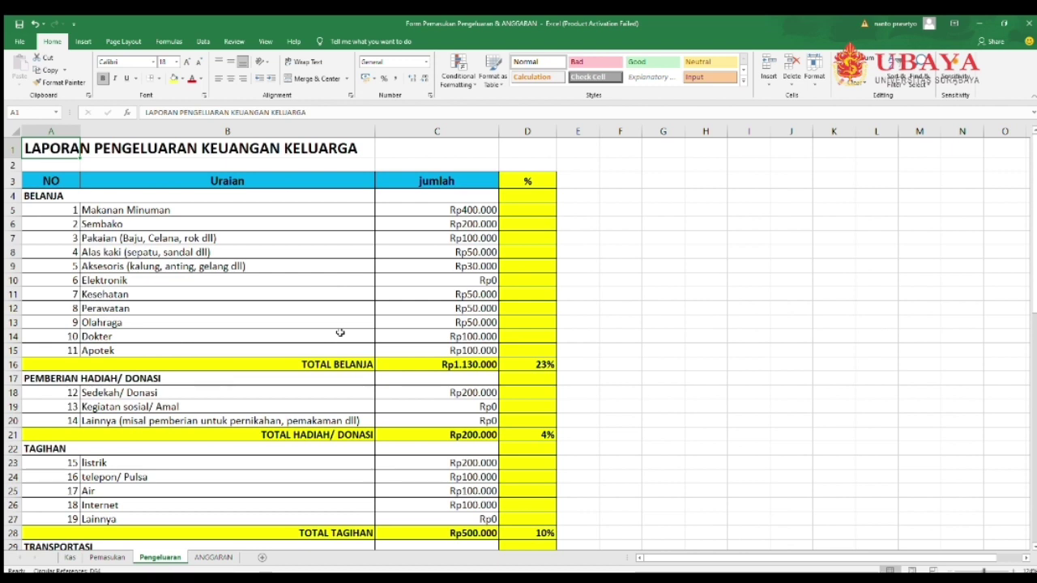
Review the expense items listed under BELANJA, from Makanan Minuman in row 5 down to Apotek in row 15
click(114, 202)
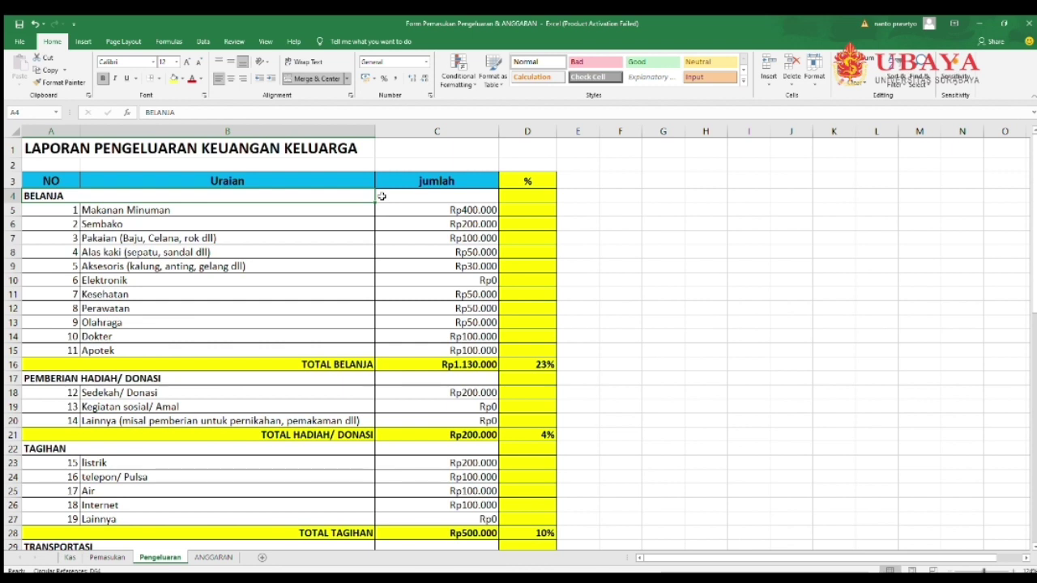
click(338, 212)
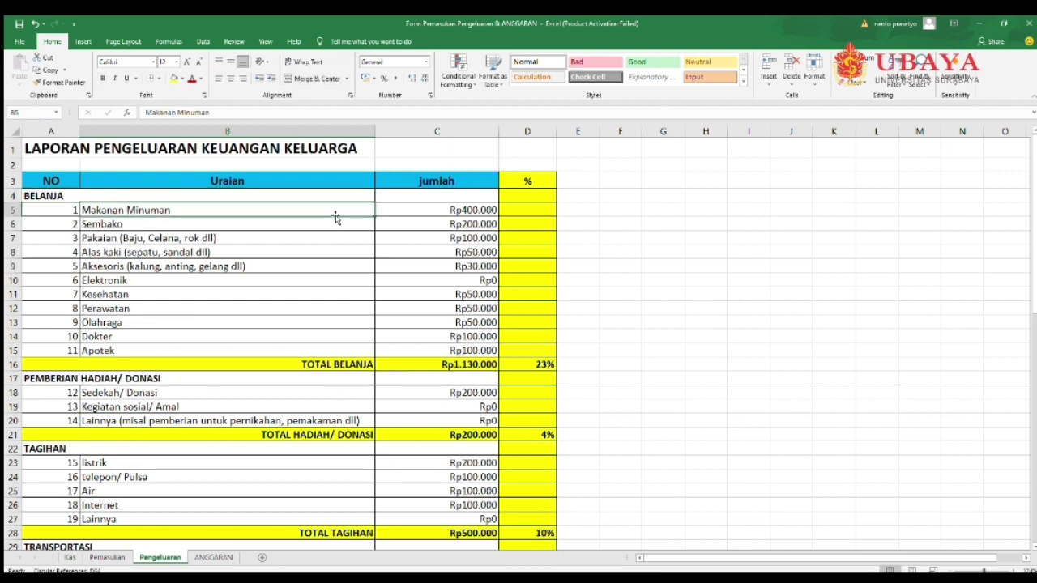
click(45, 198)
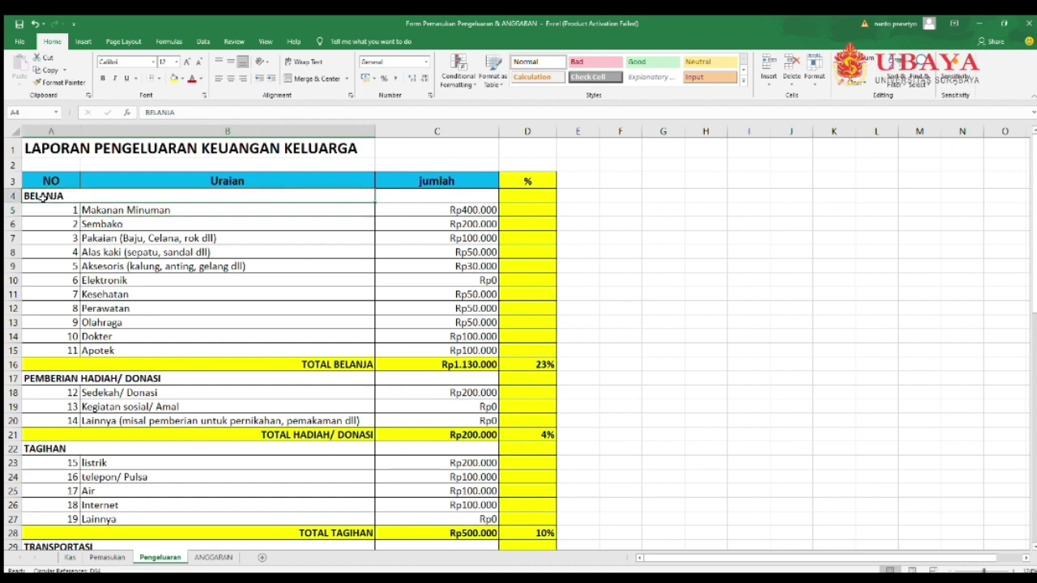
click(120, 212)
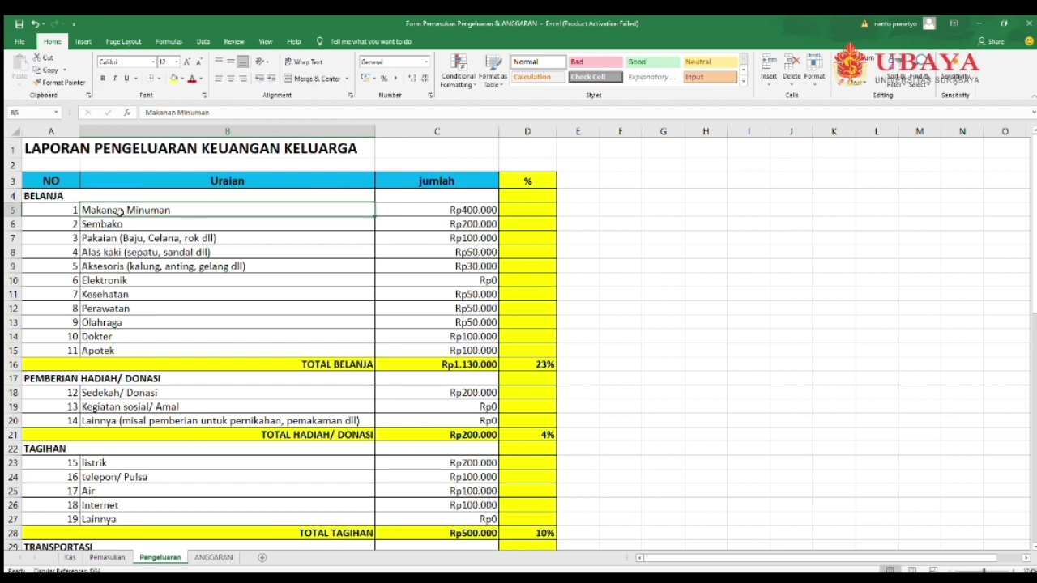
click(118, 225)
click(127, 240)
click(125, 267)
click(113, 283)
click(118, 298)
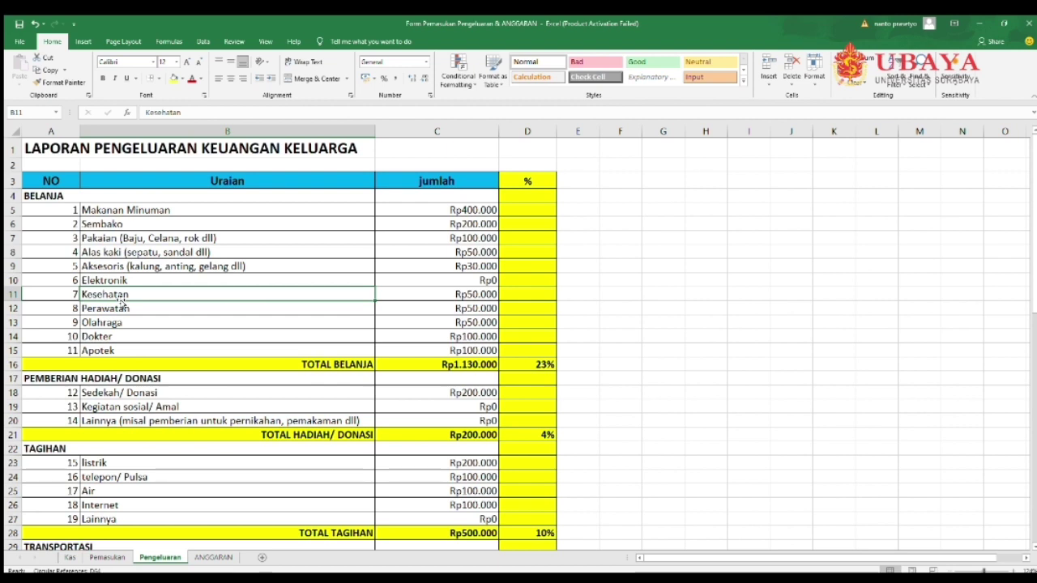
click(111, 310)
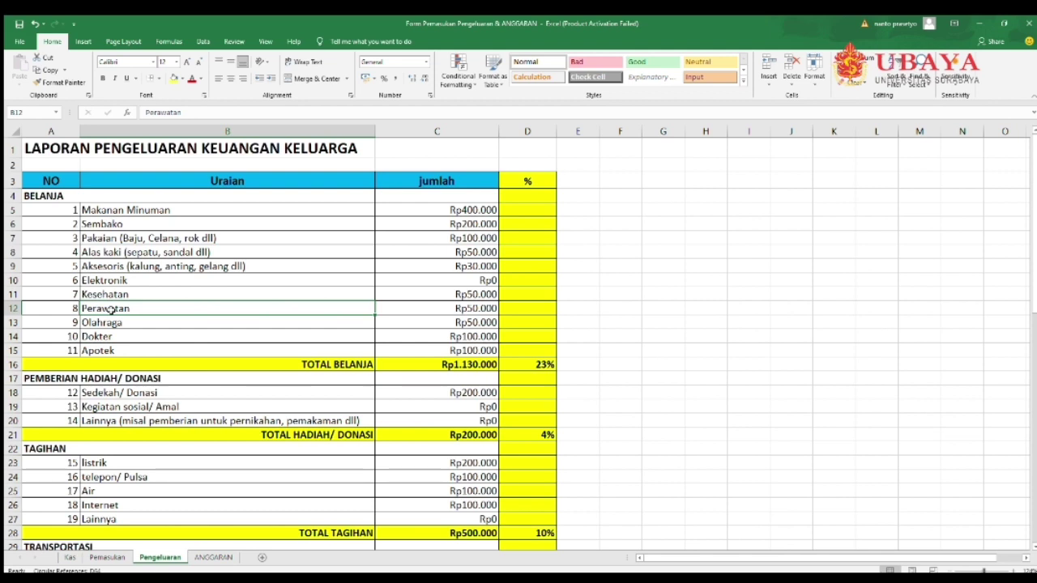
click(113, 322)
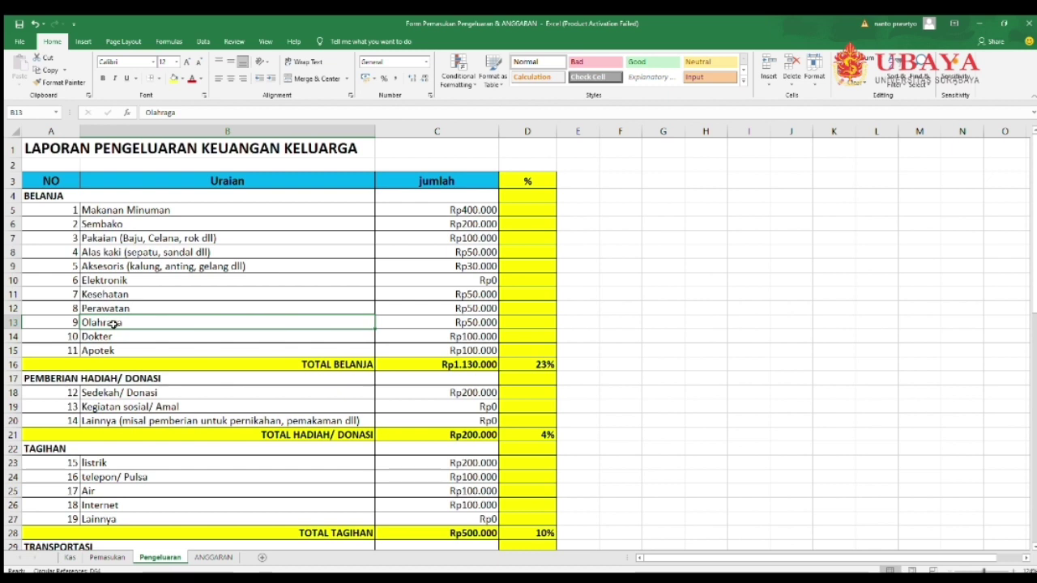
click(97, 339)
click(95, 349)
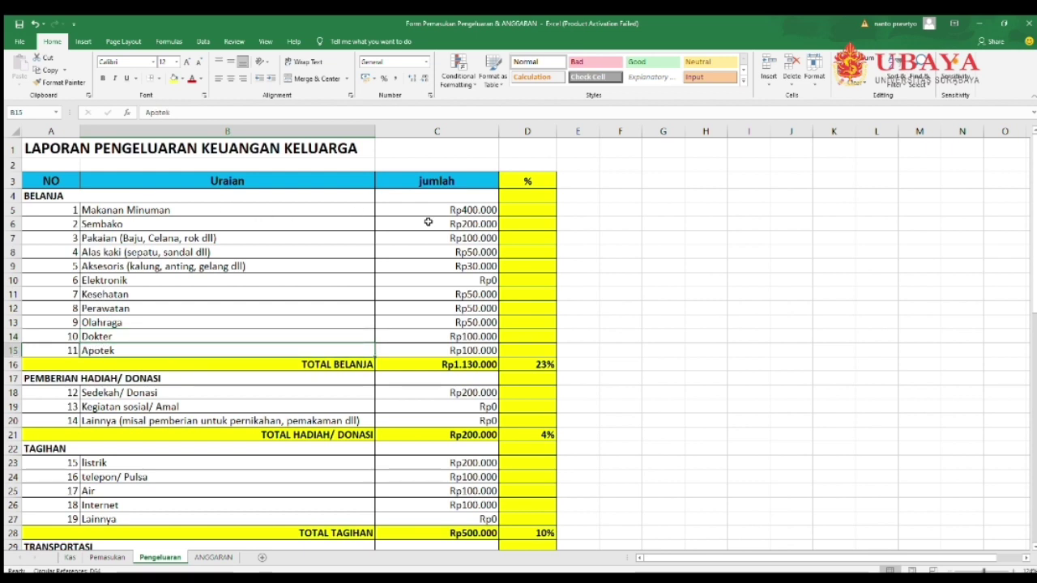
Check the Makanan Minuman and Sembako amounts in C5 and C6 against the transactions recorded on the Kas sheet
click(337, 206)
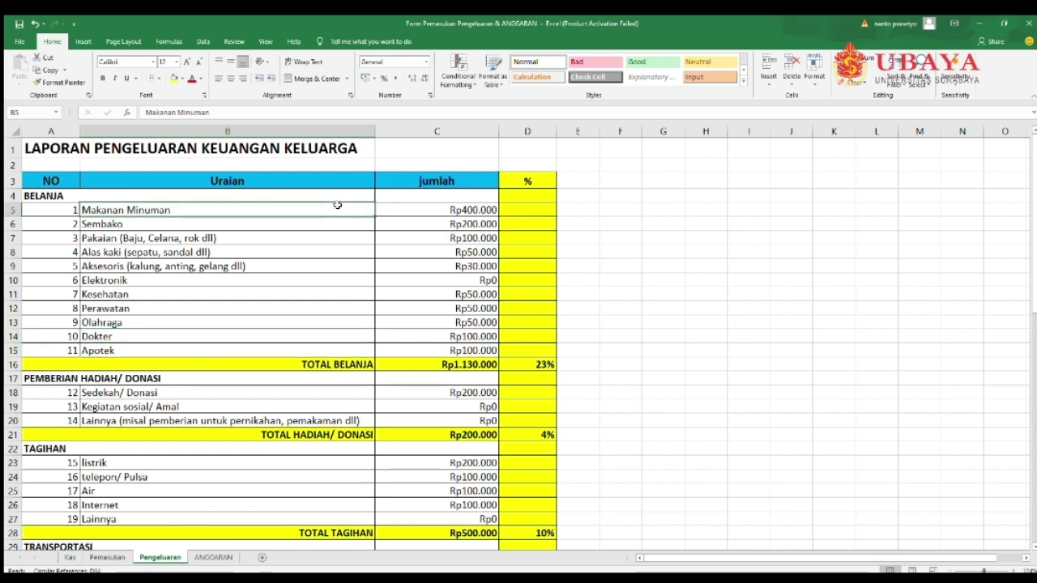
click(437, 210)
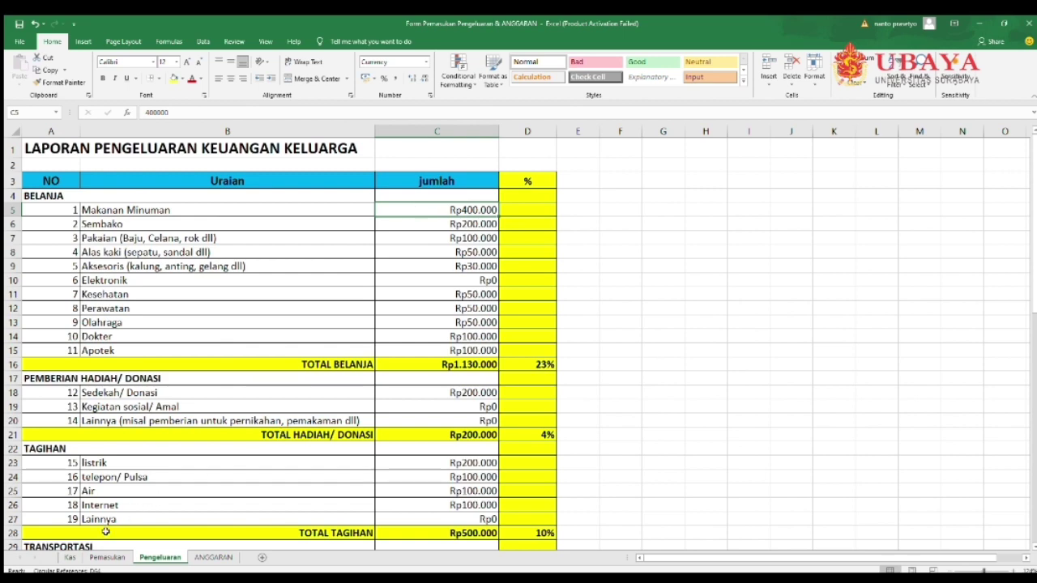
click(71, 556)
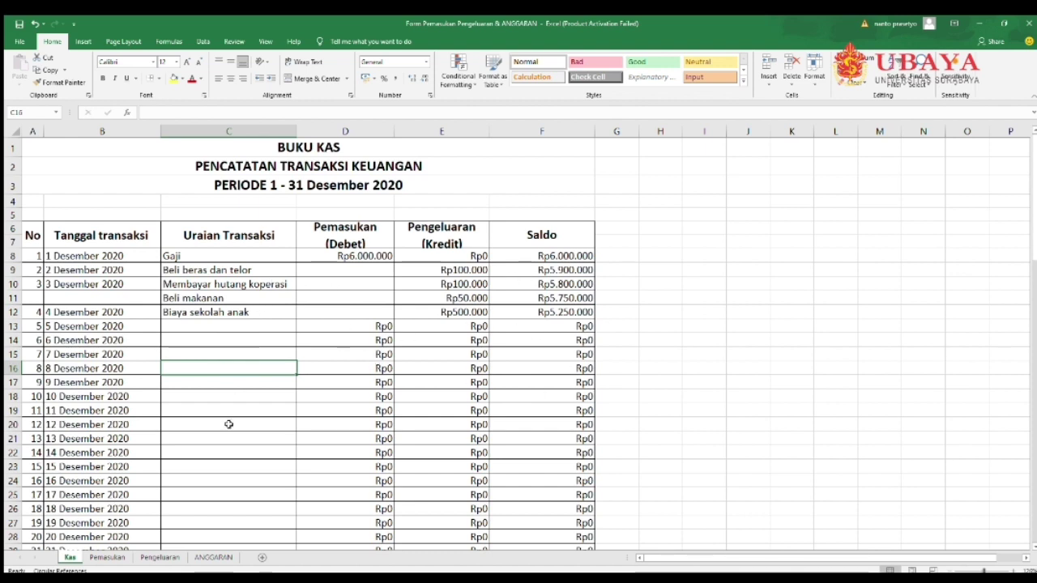
click(158, 558)
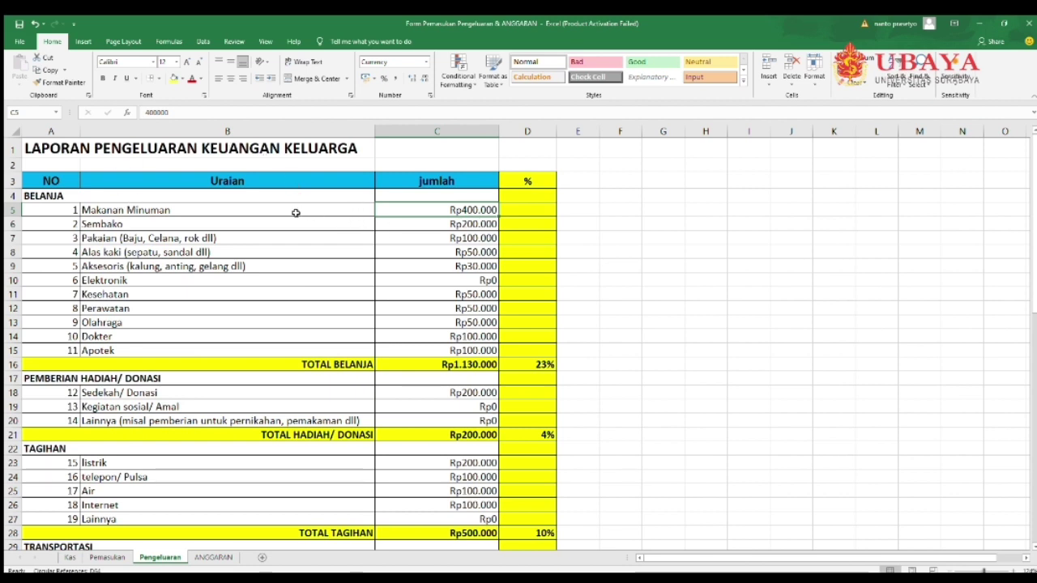
click(235, 214)
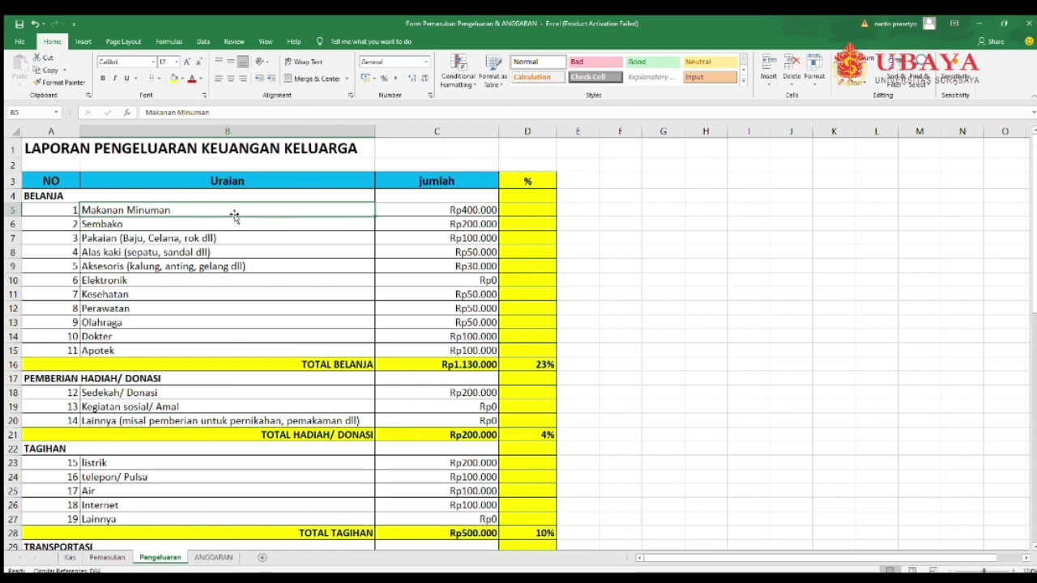
click(419, 211)
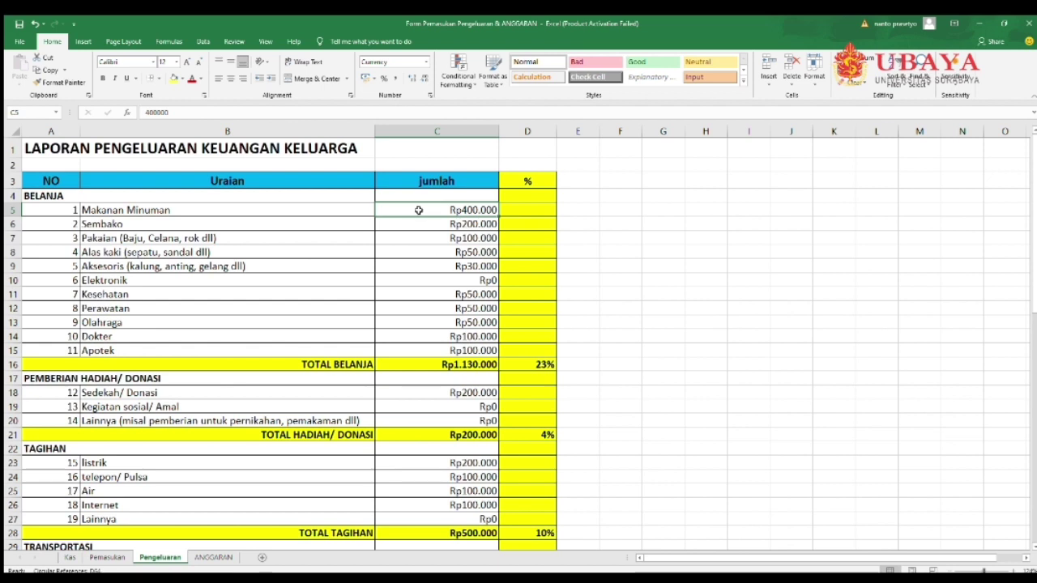
click(166, 230)
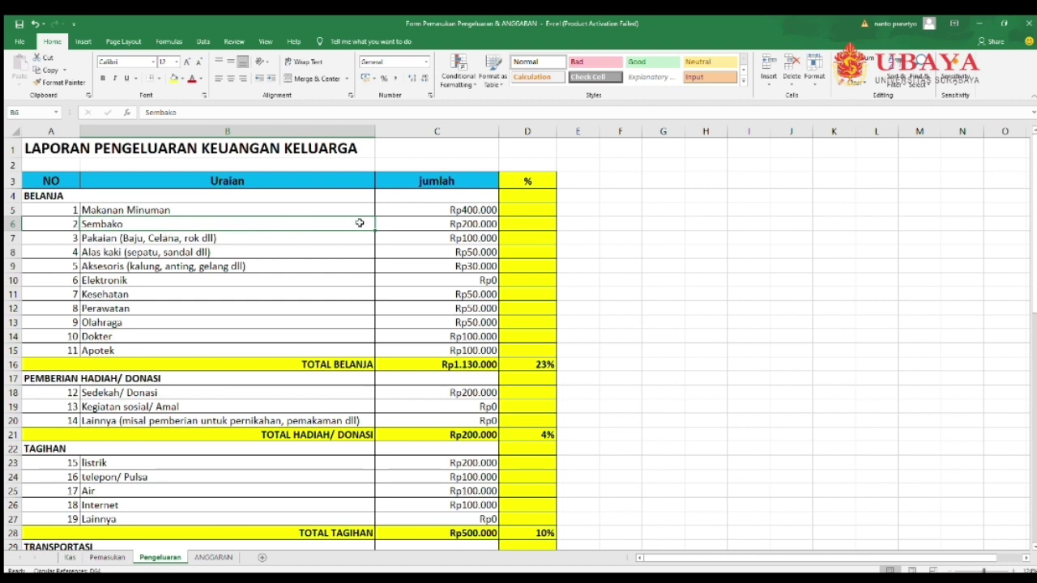
click(442, 226)
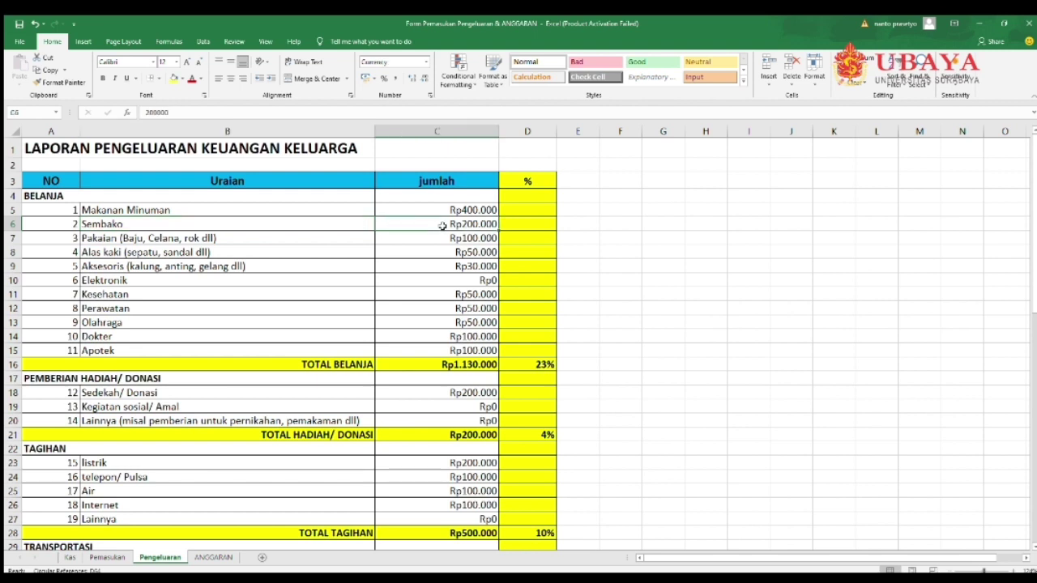
Select the BELANJA block A4:C15 for review and inspect the TOTAL BELANJA formula in C16
drag(54, 200, 447, 348)
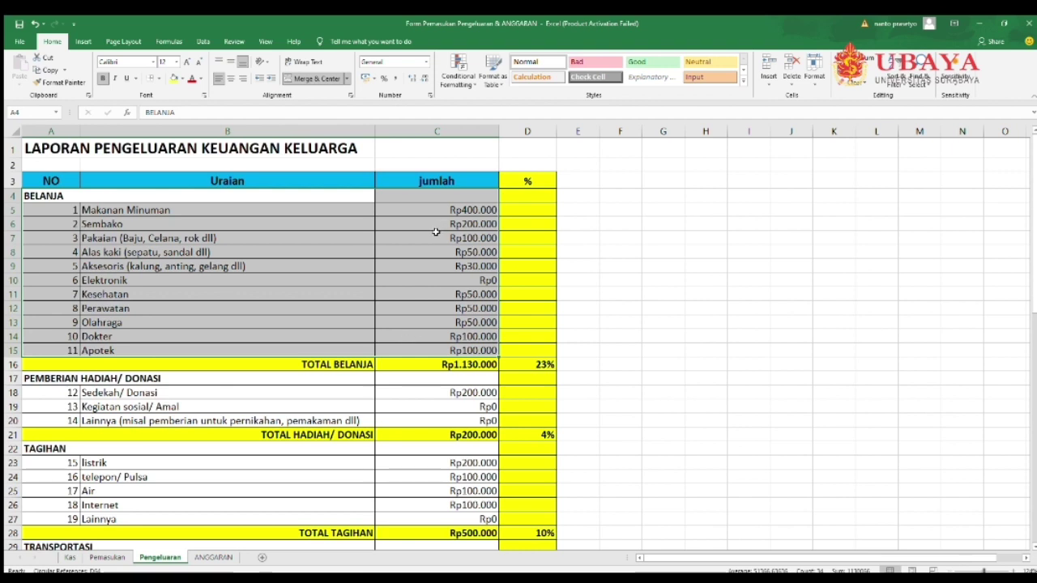
click(428, 363)
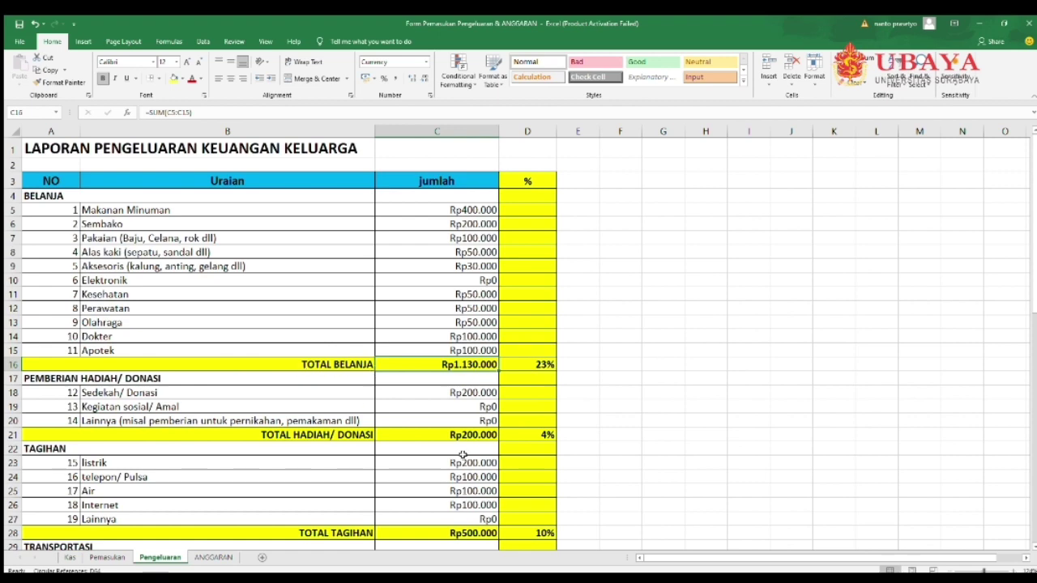
Review the PEMBERIAN HADIAH/ DONASI items in rows 18 to 20 and inspect the TOTAL HADIAH/ DONASI formula in C21
scroll(1034, 279, down, 2)
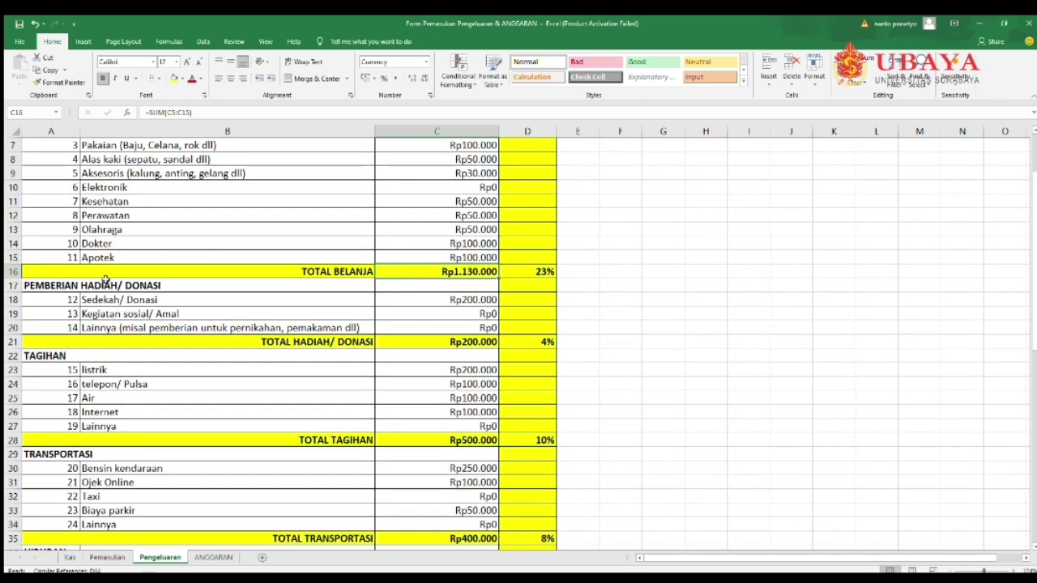
click(56, 288)
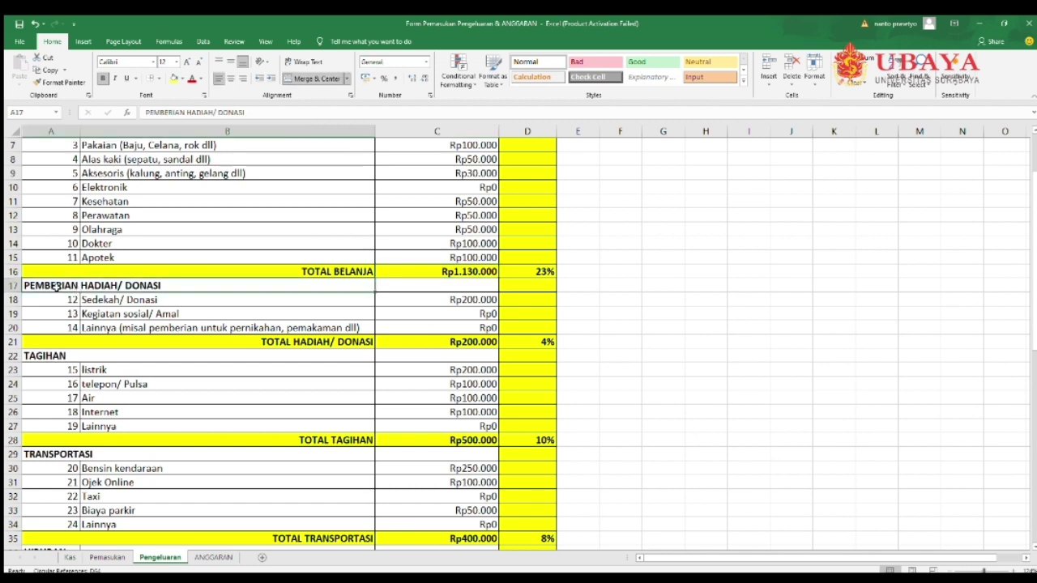
click(116, 299)
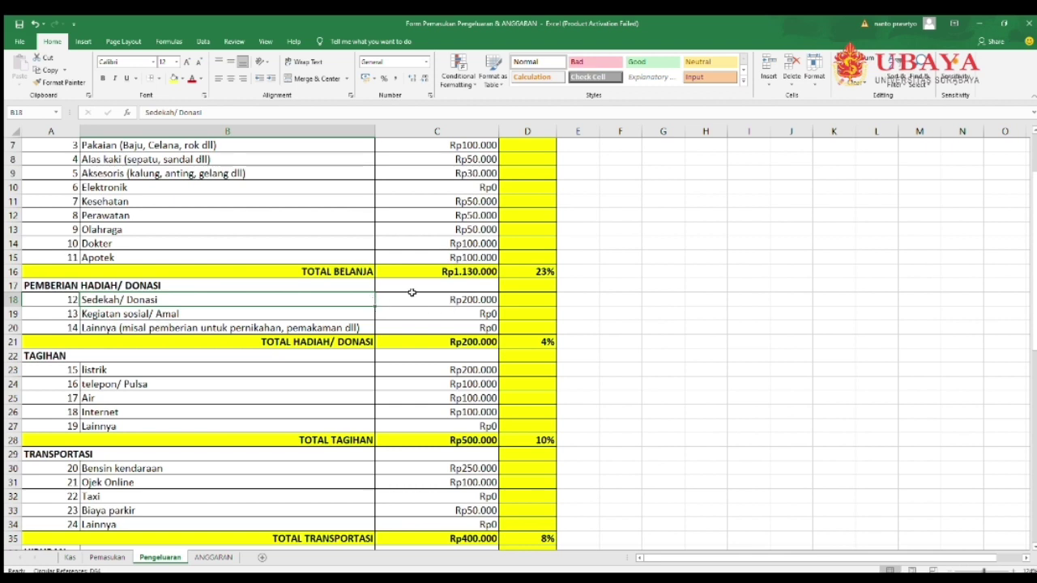
click(113, 313)
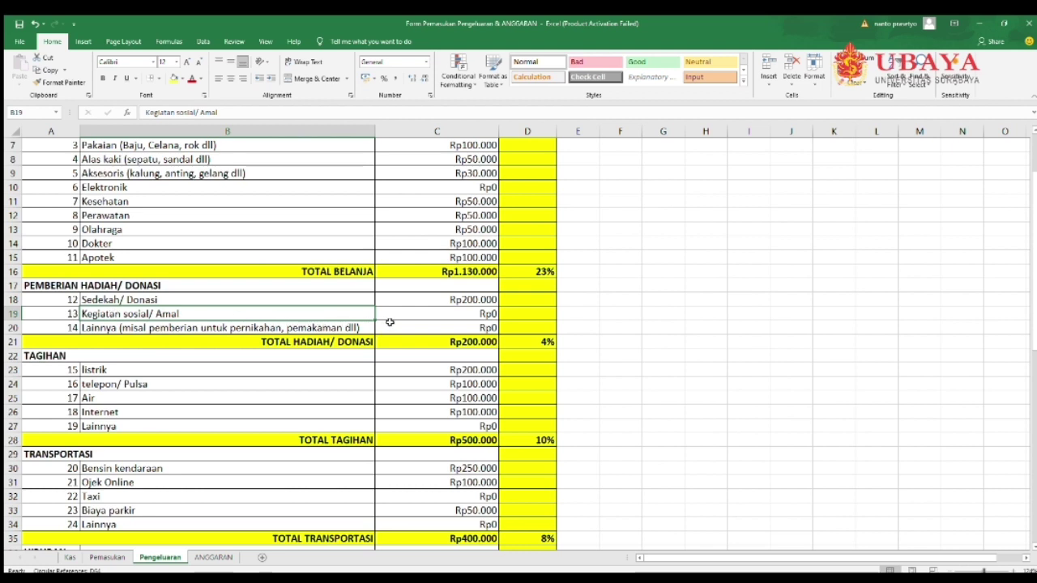
click(153, 328)
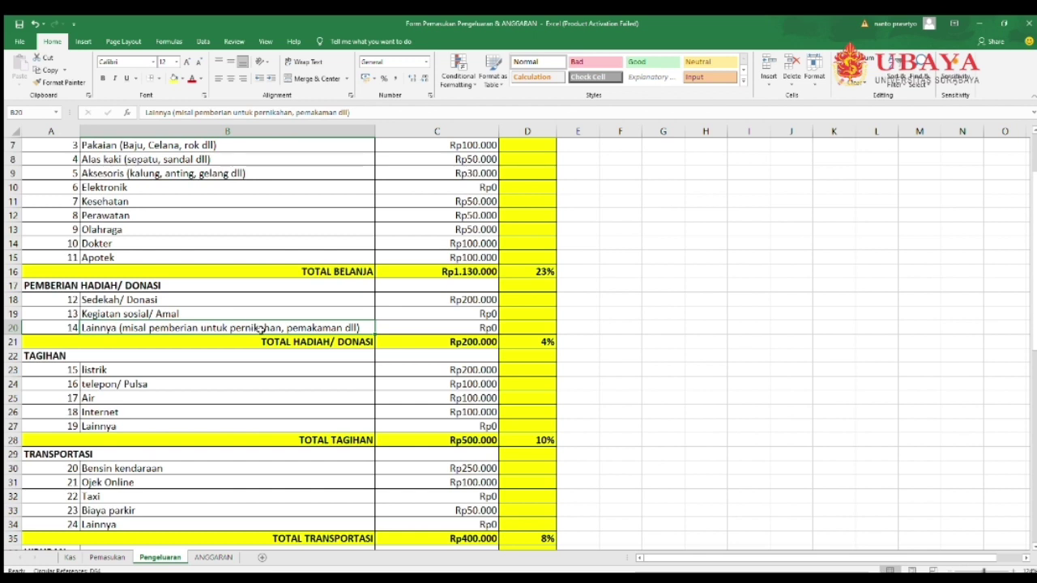
click(451, 327)
click(301, 345)
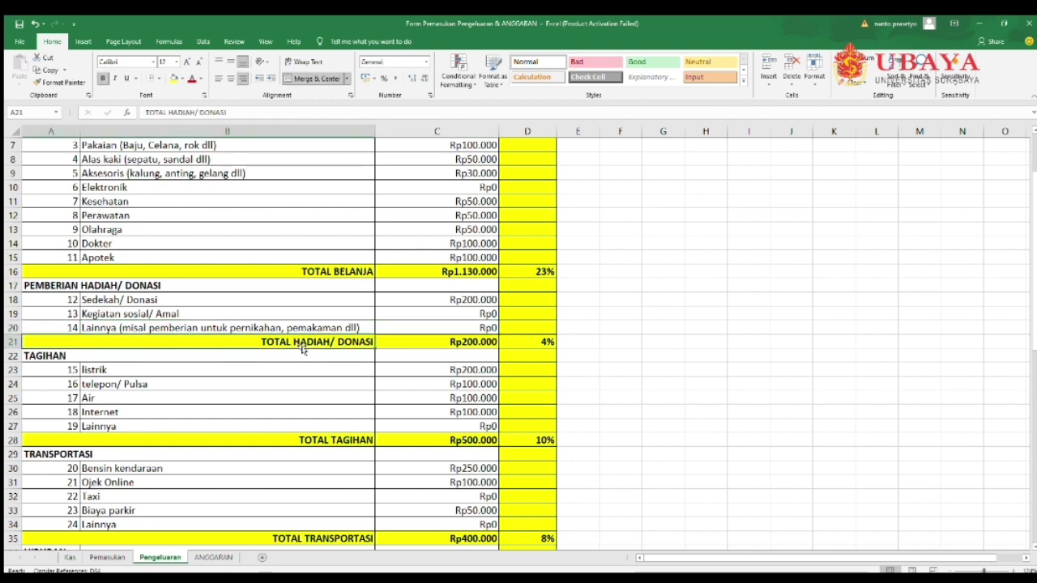
click(443, 347)
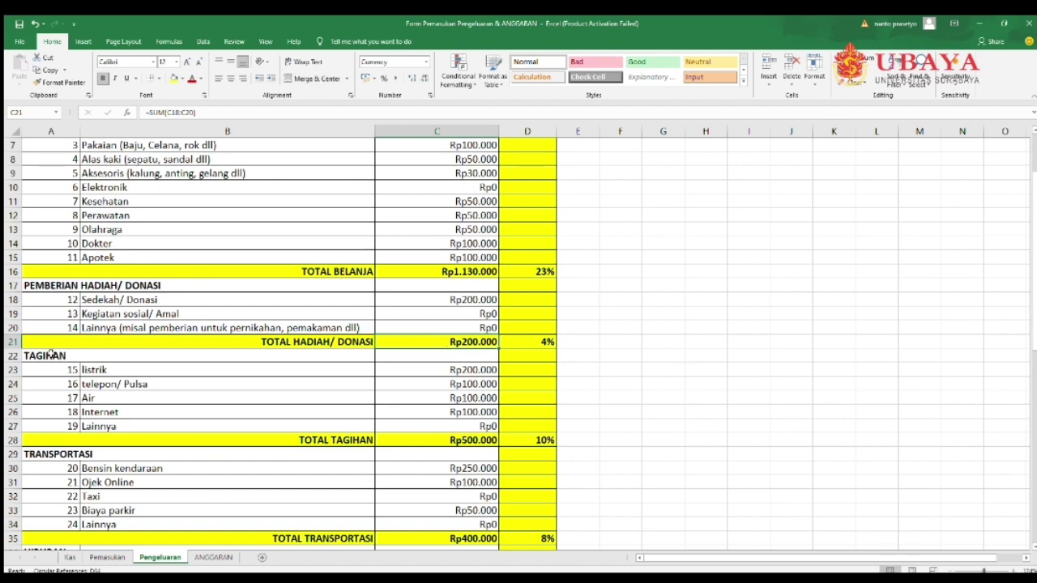
Review the TAGIHAN items from listrik in row 23 to Internet in row 26 and select their amounts in C23:C27
scroll(1034, 324, down, 1)
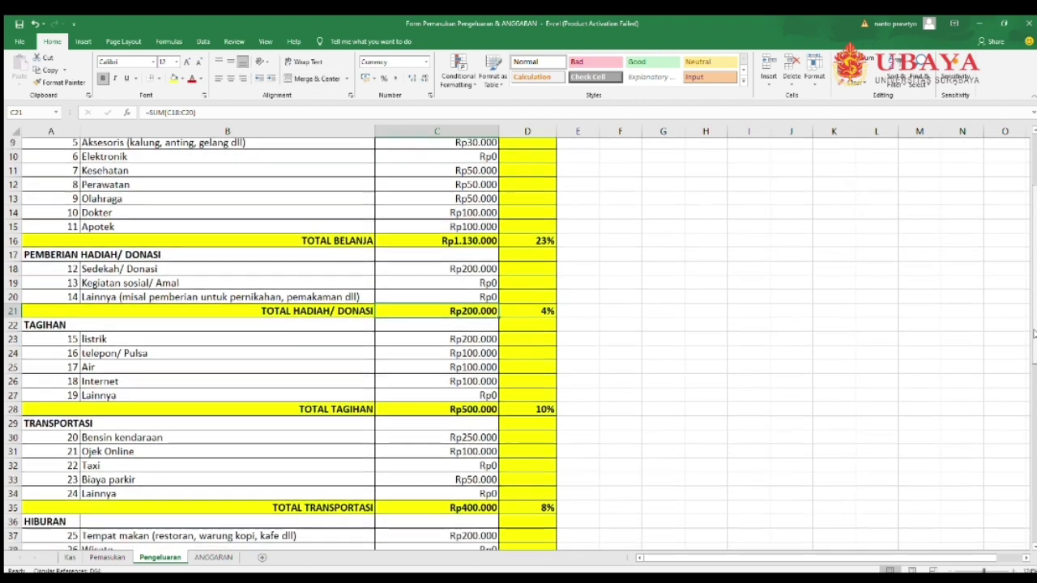
scroll(1034, 353, down, 1)
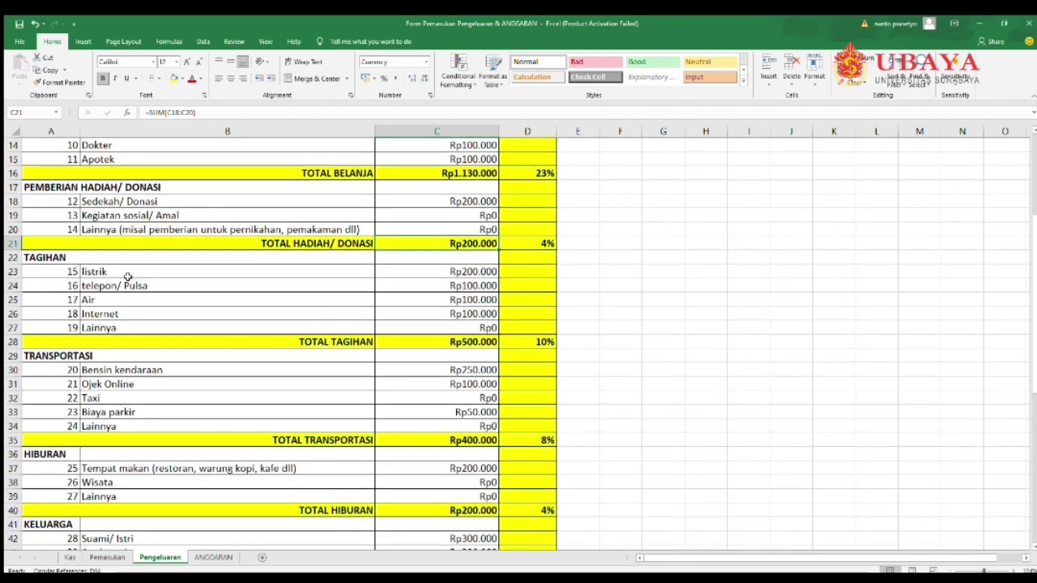
click(71, 261)
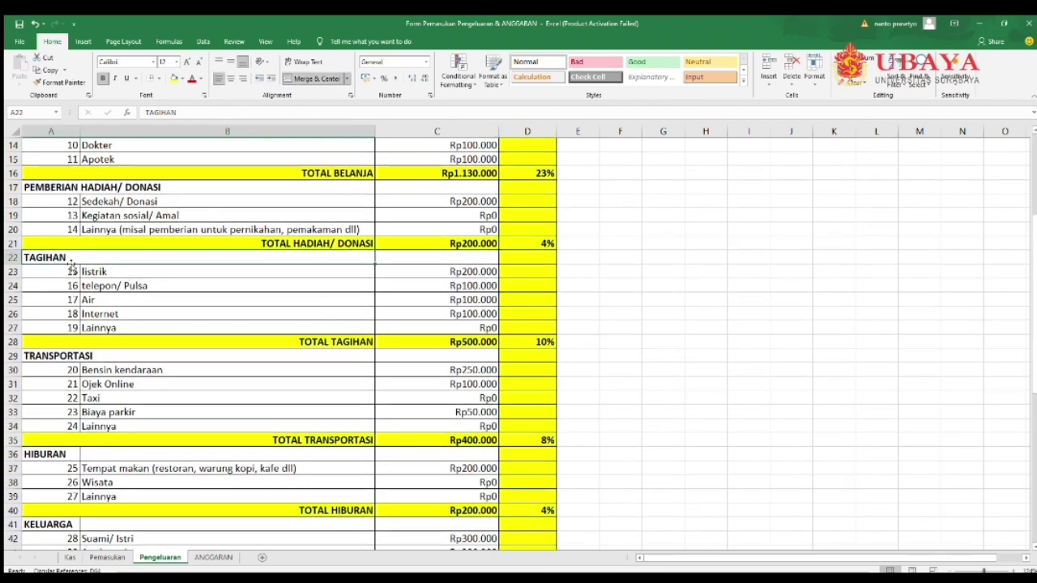
click(124, 273)
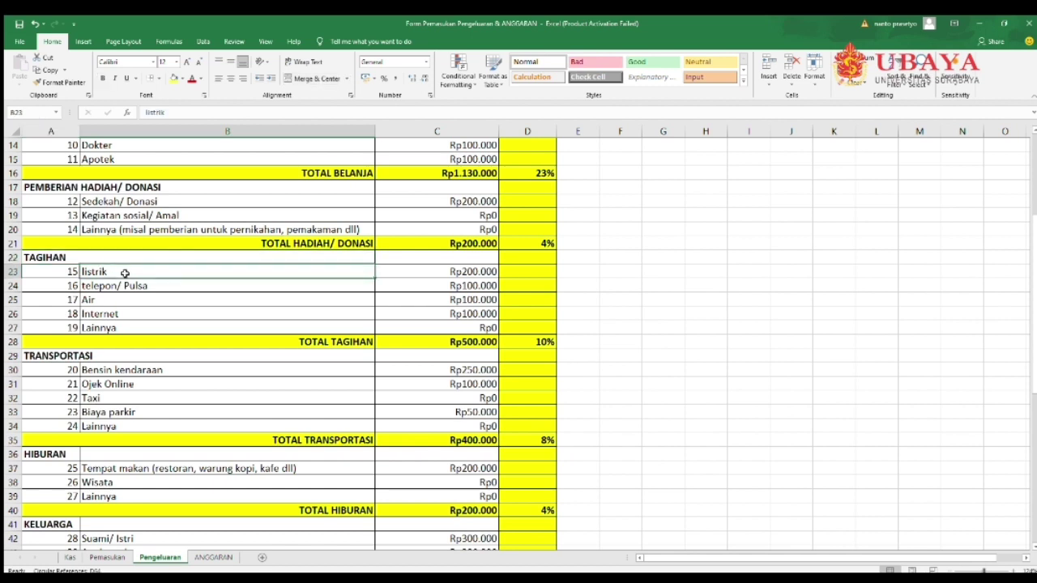
click(186, 288)
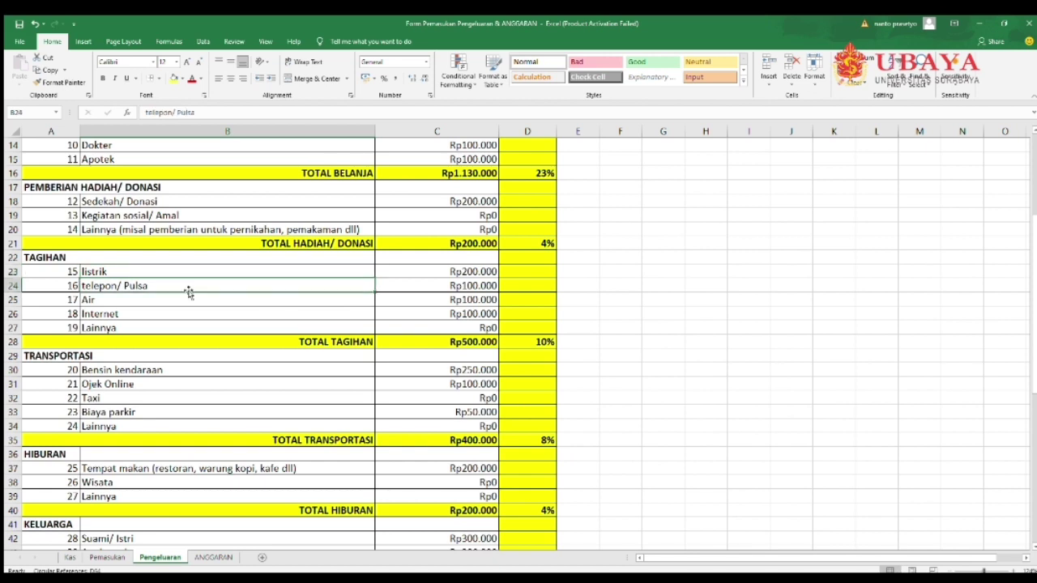
click(130, 300)
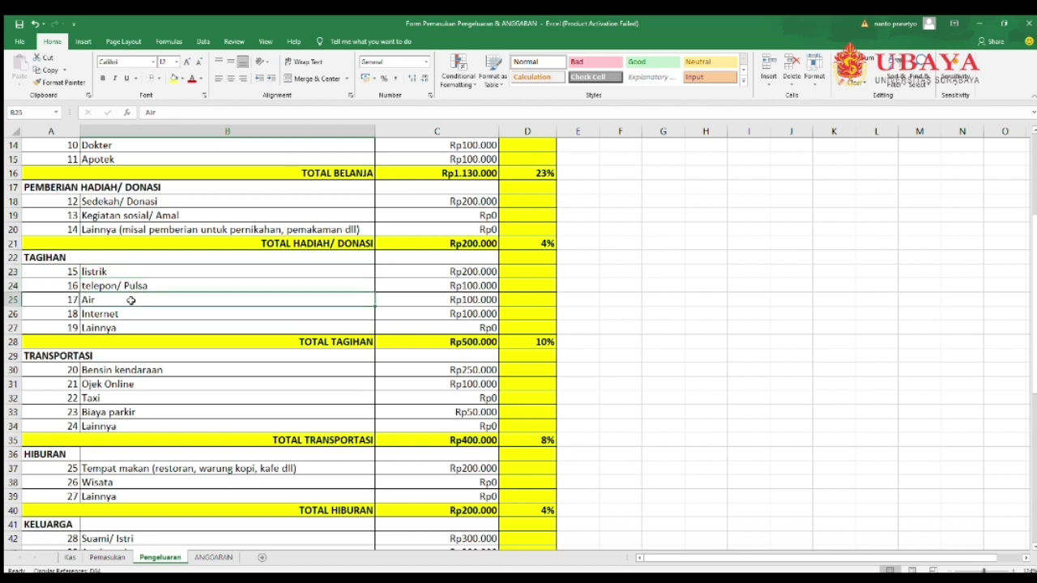
click(127, 314)
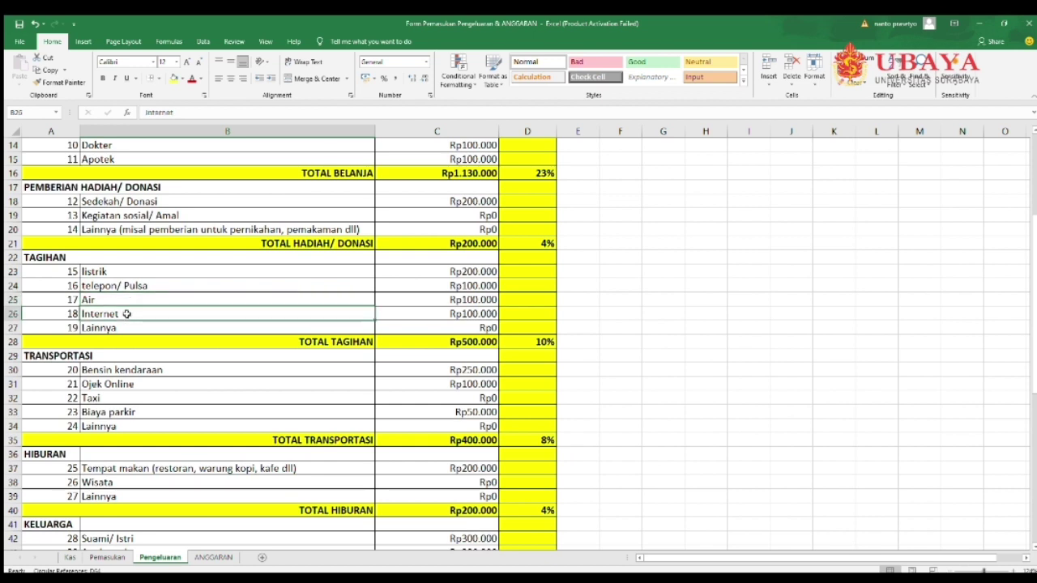
click(464, 325)
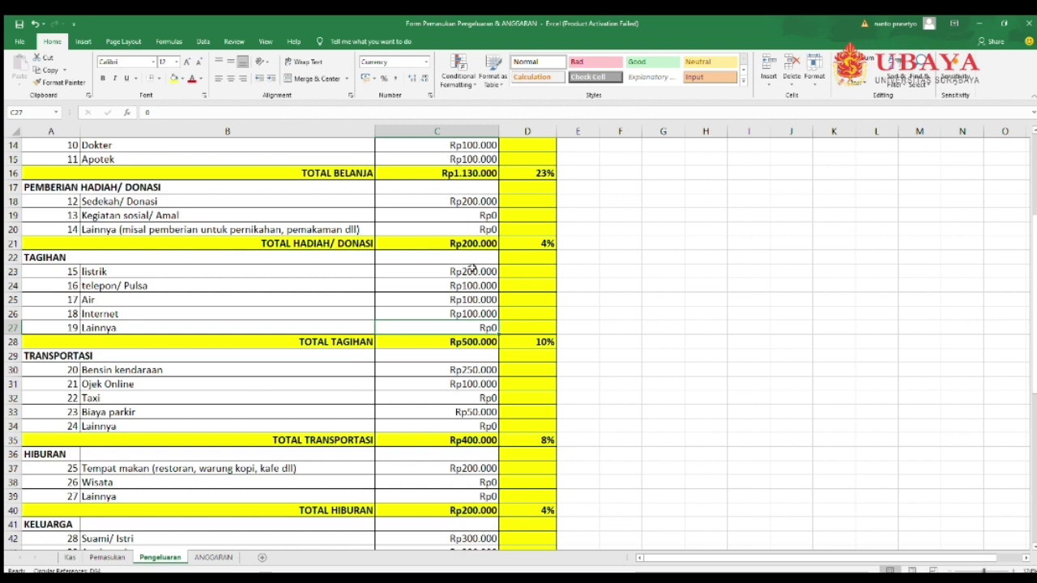
drag(450, 269, 448, 325)
Compare the TOTAL BELANJA, TOTAL HADIAH/ DONASI and TOTAL TAGIHAN rows and inspect the TOTAL TAGIHAN formula in C28
click(285, 343)
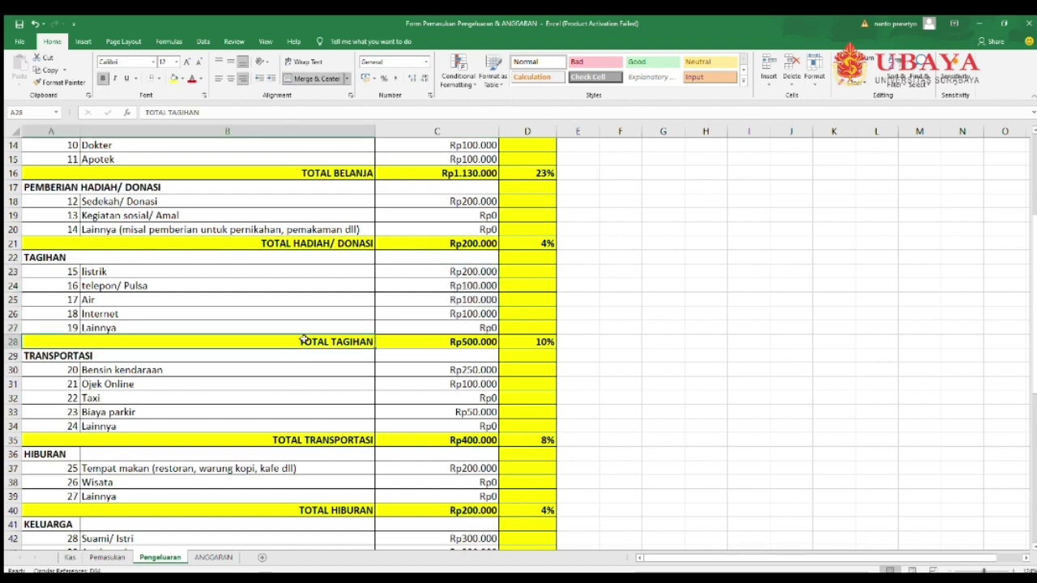
click(324, 172)
click(305, 248)
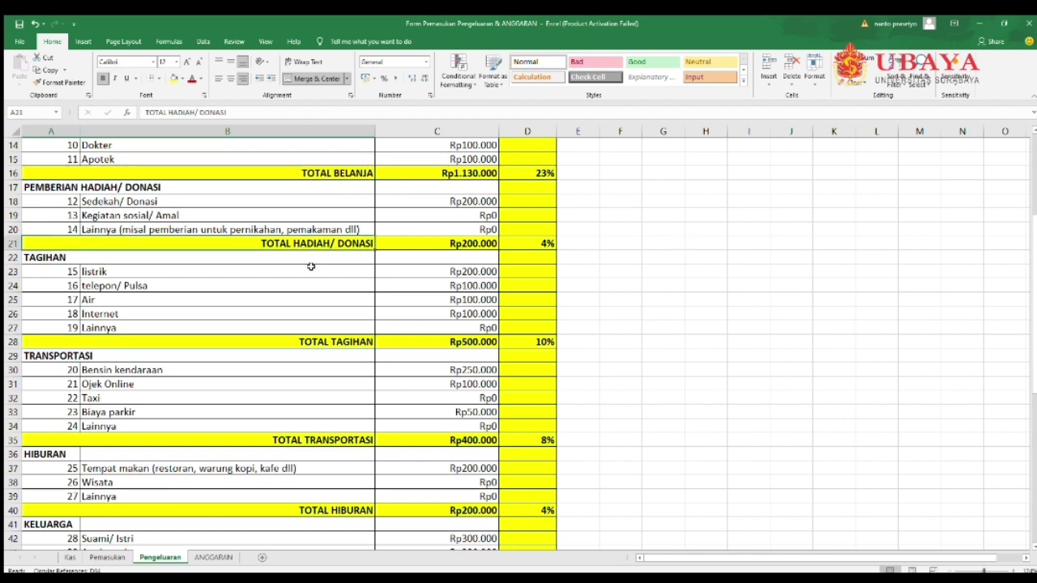
click(300, 343)
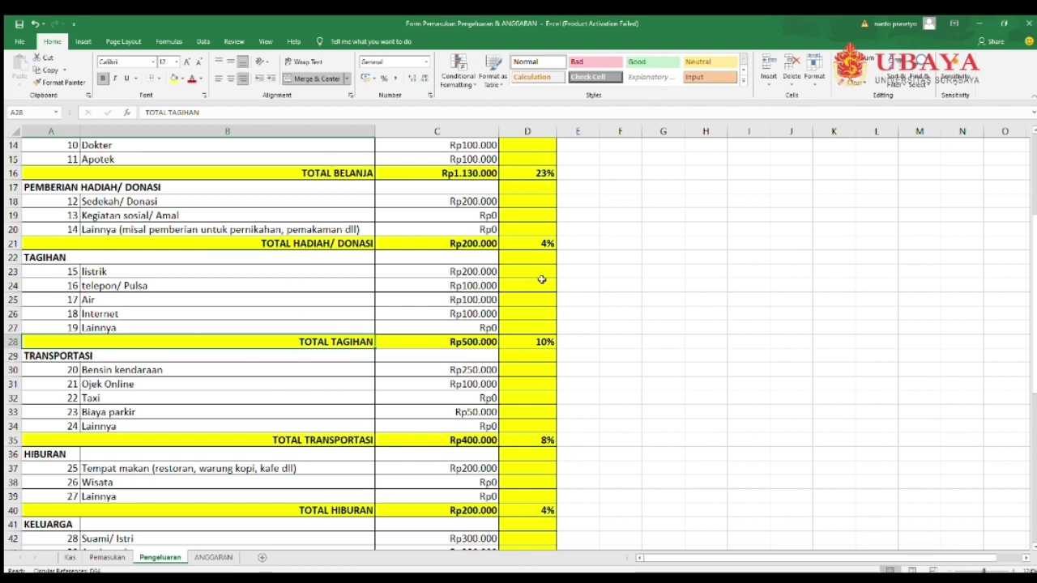
click(484, 344)
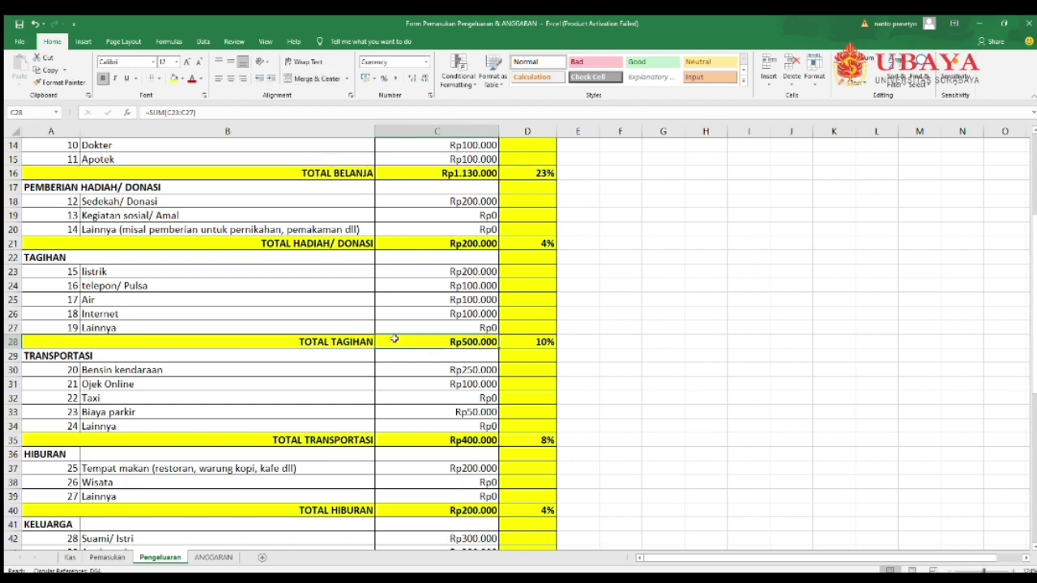
Review the TRANSPORTASI items from Bensin kendaraan to Biaya parkir and inspect the TOTAL TRANSPORTASI formula in C35
click(65, 362)
scroll(1034, 306, down, 2)
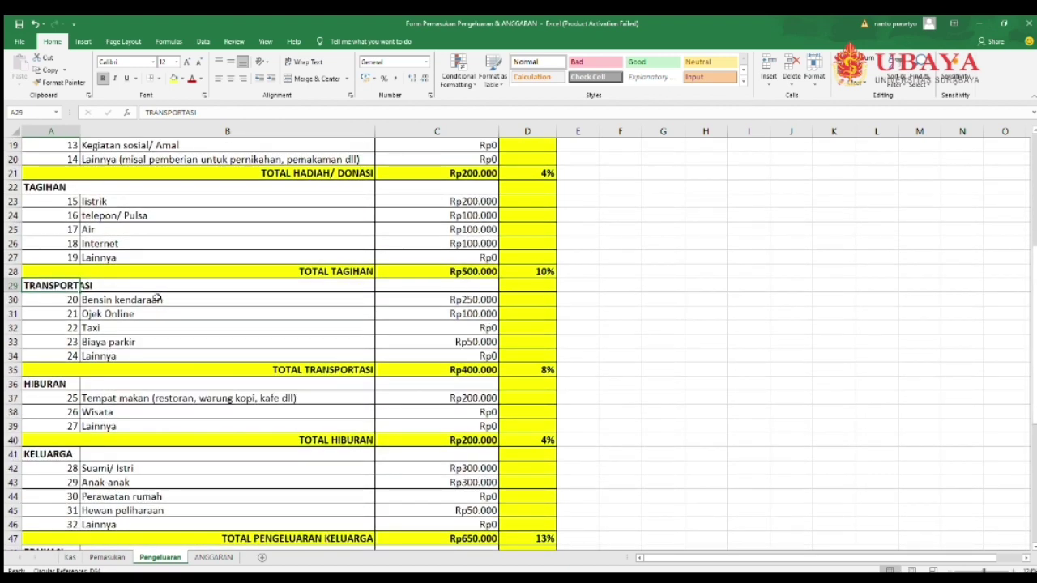
click(154, 299)
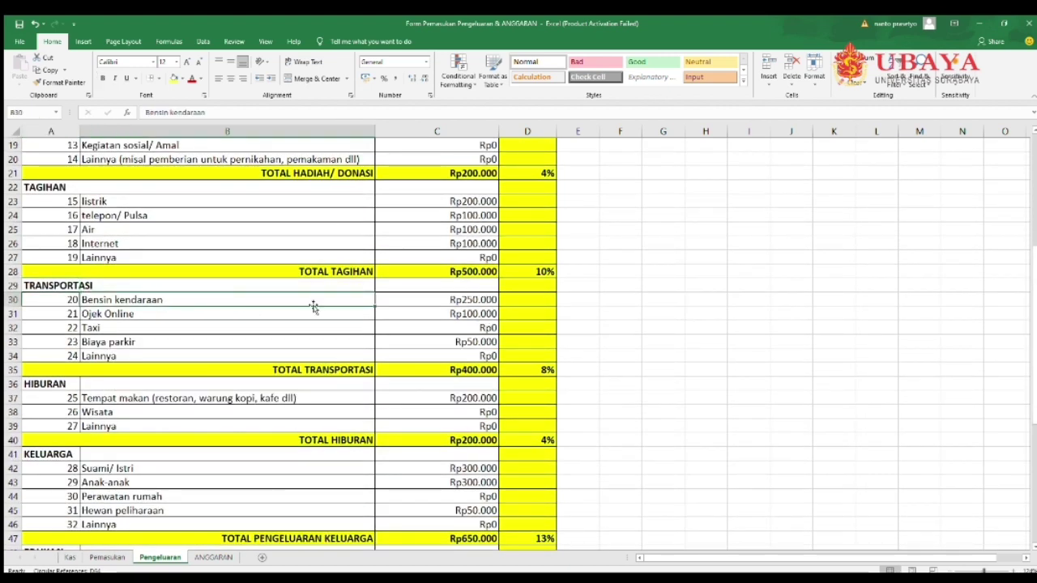
click(153, 315)
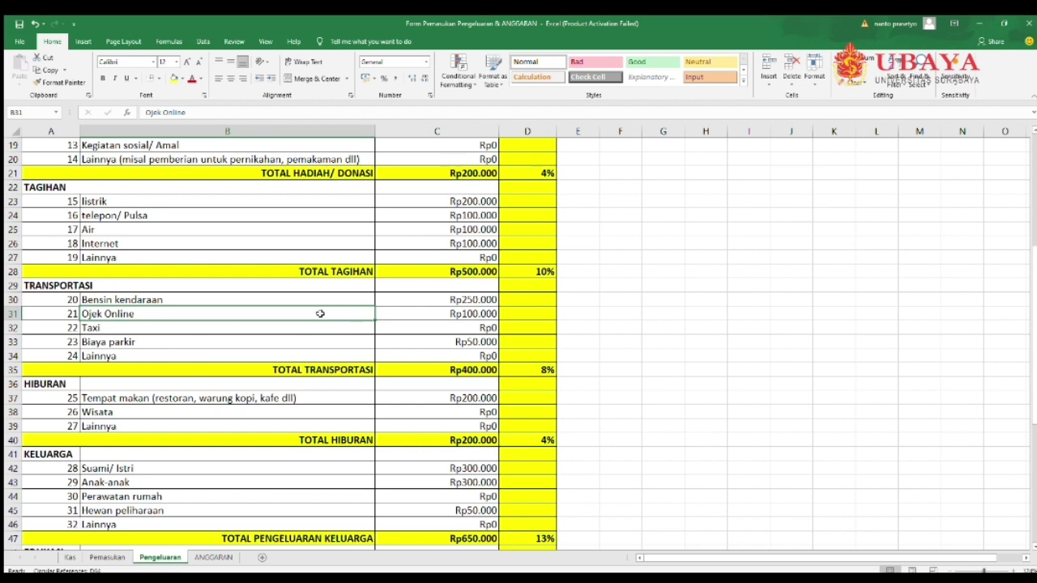
click(125, 334)
click(339, 341)
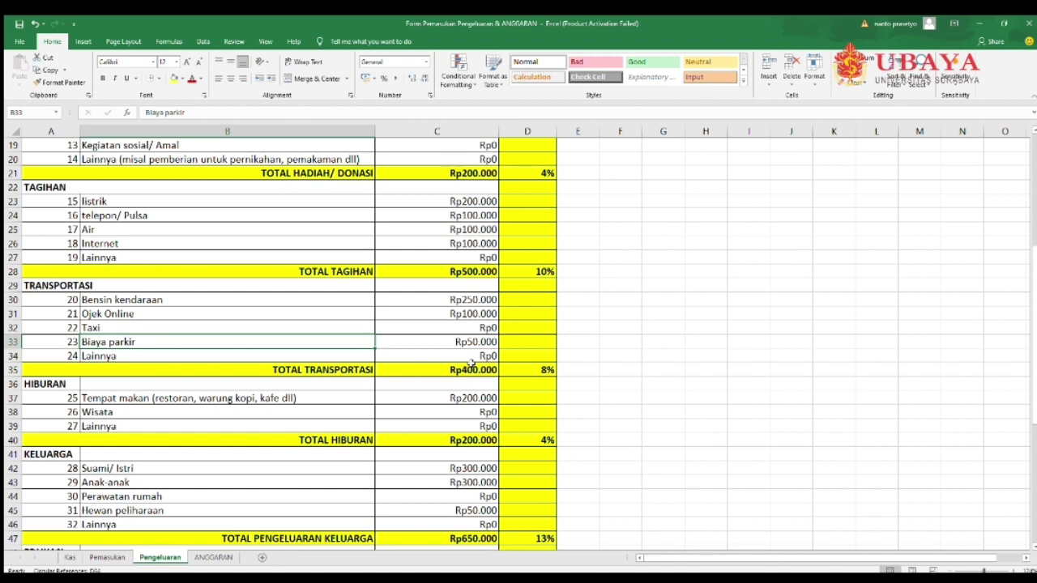
click(333, 369)
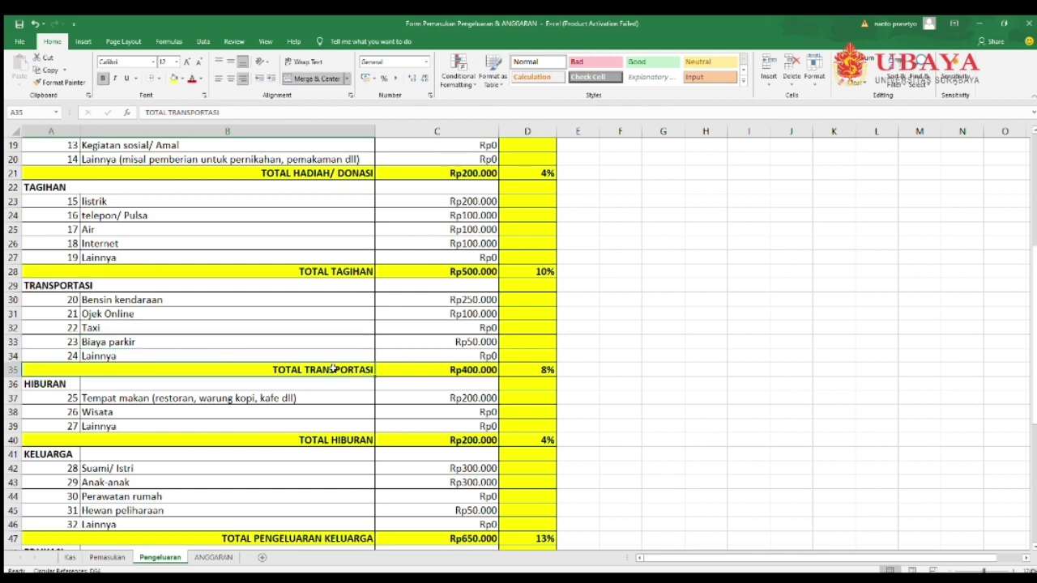
click(450, 372)
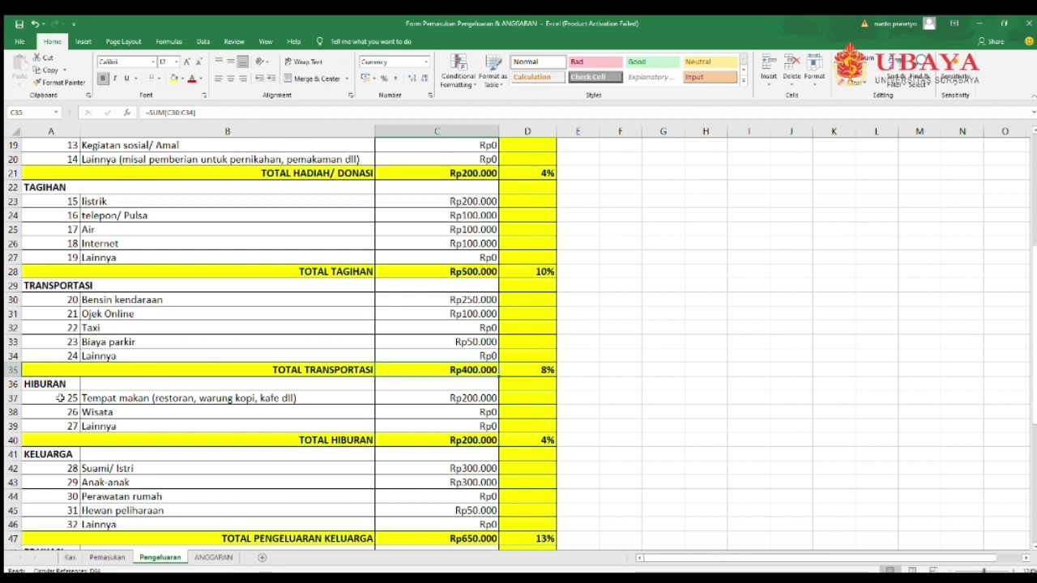
Review the HIBURAN items Tempat makan and Wisata with their amounts and inspect the TOTAL HIBURAN formula in C40
click(61, 398)
click(163, 402)
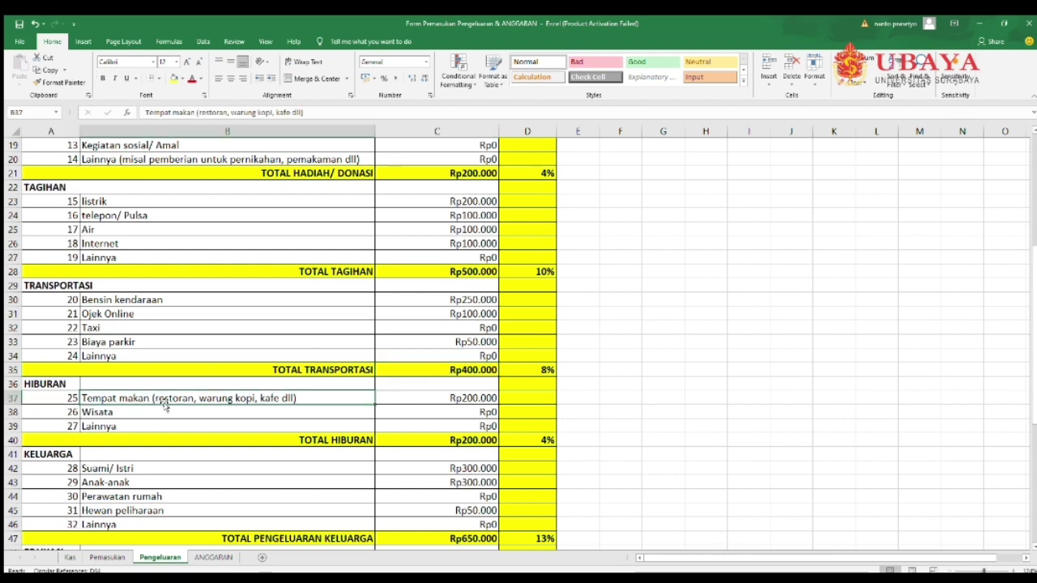
scroll(519, 340, down, 1)
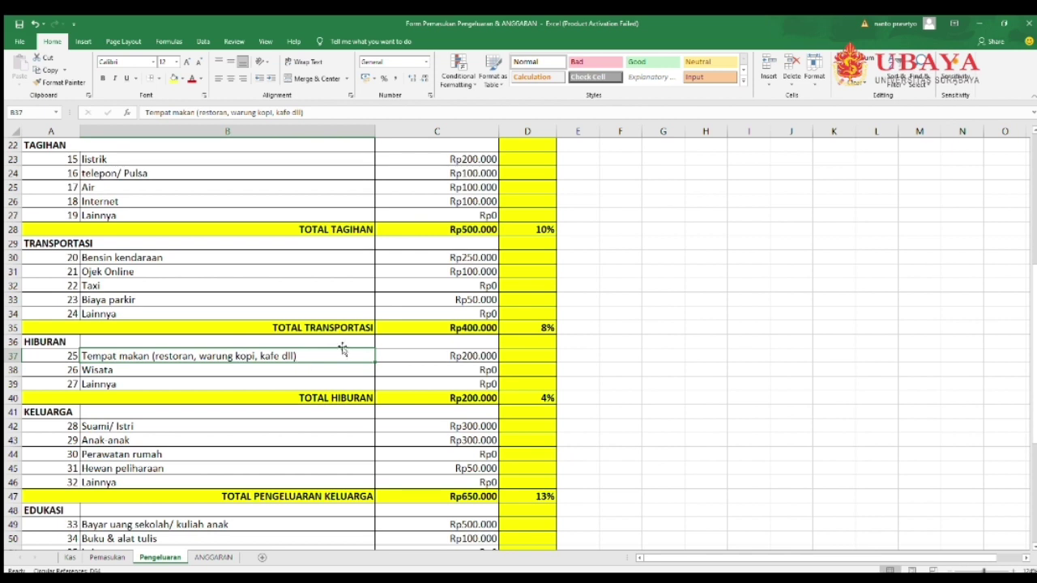
click(398, 355)
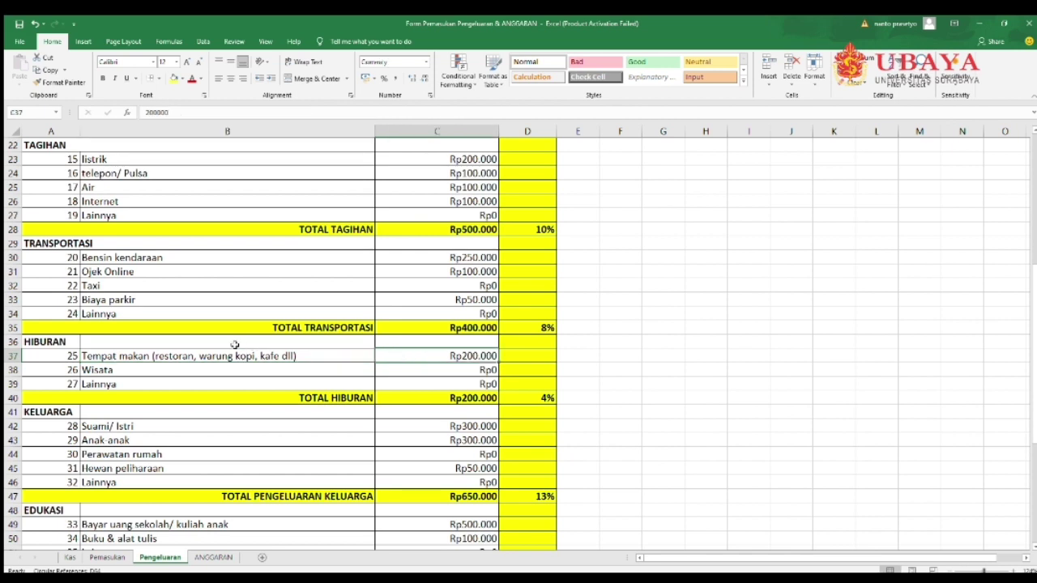
click(180, 369)
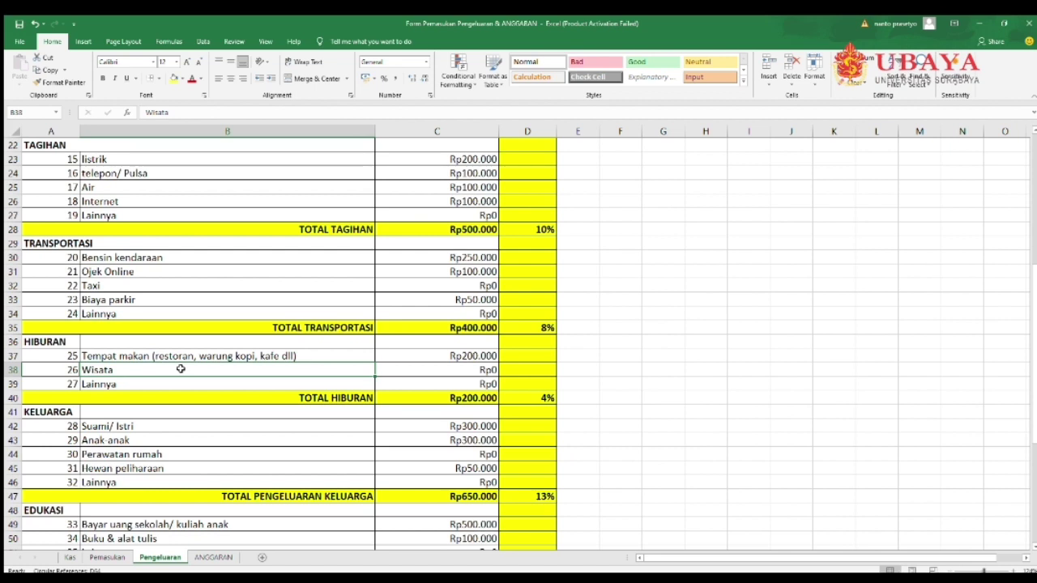
click(439, 371)
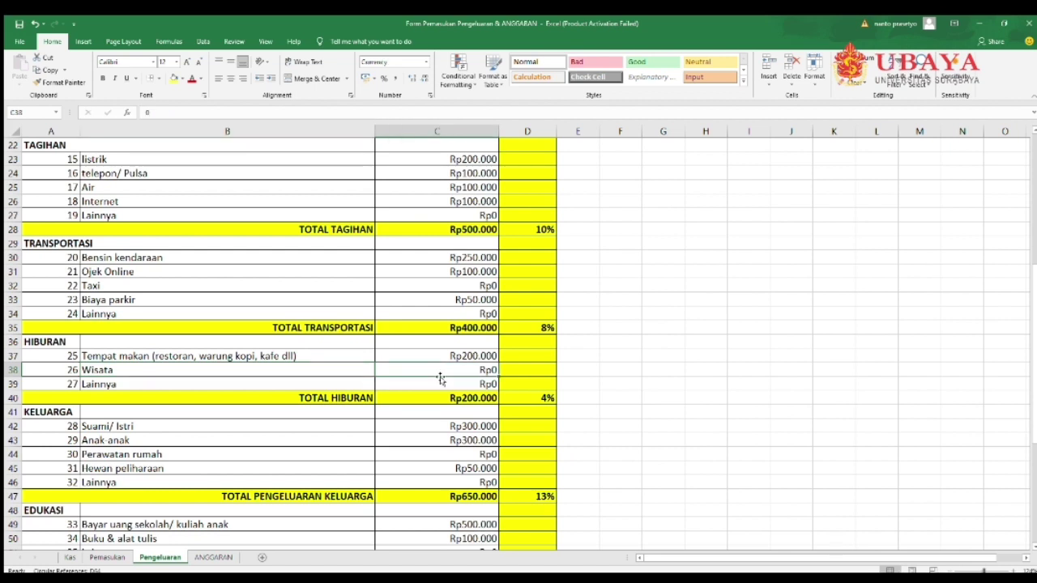
click(347, 397)
click(445, 398)
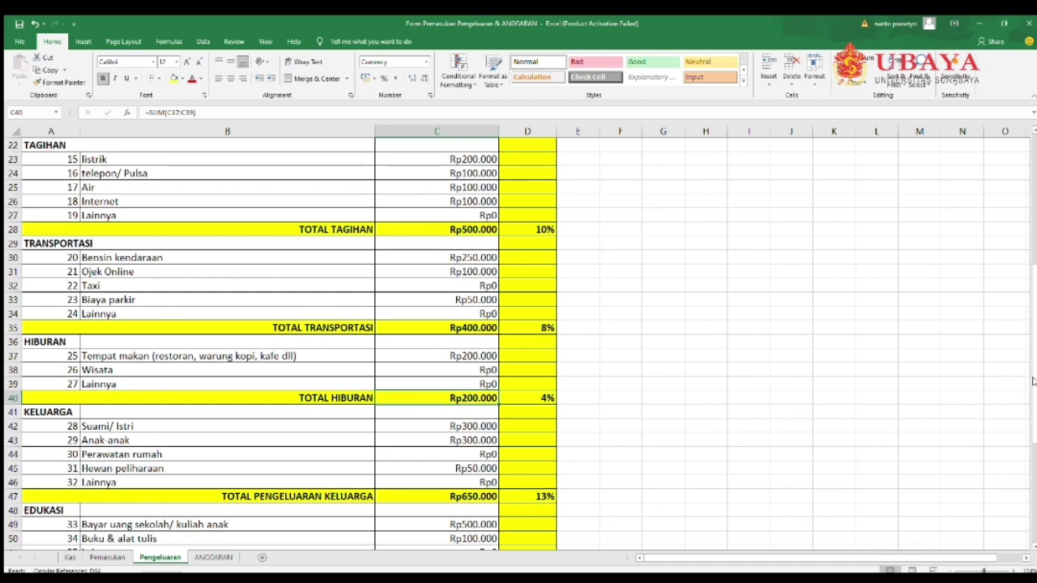
Review the KELUARGA items from Perawatan rumah to Lainnya and inspect the TOTAL PENGELUARAN KELUARGA formula in C47
drag(1034, 356, 1034, 368)
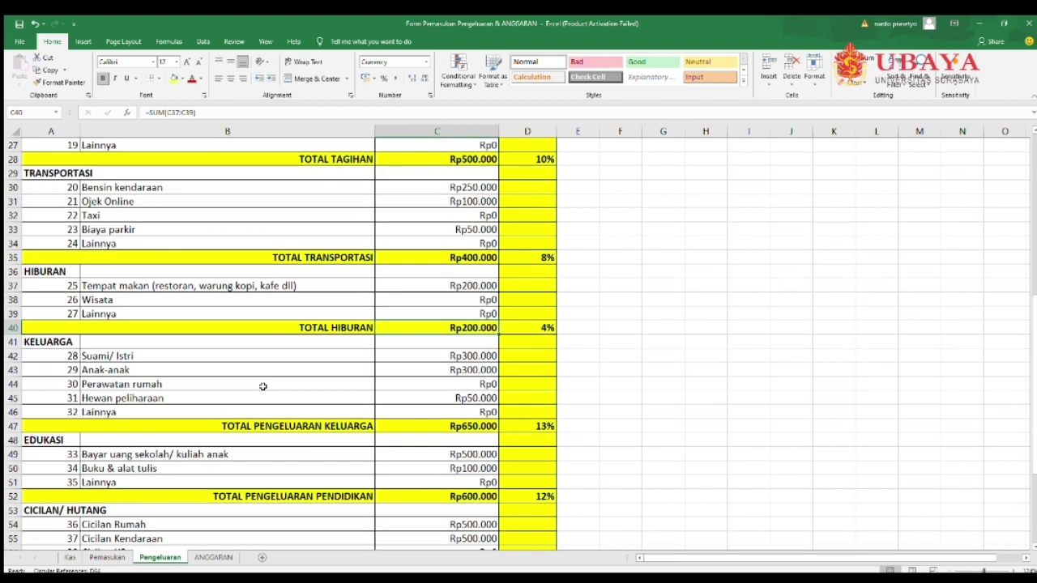
click(57, 347)
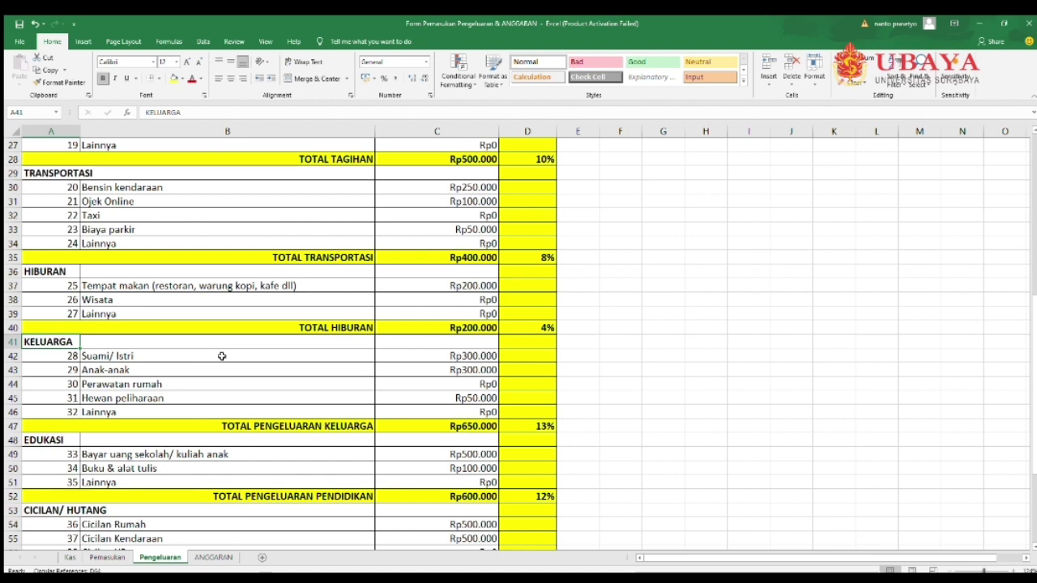
click(150, 385)
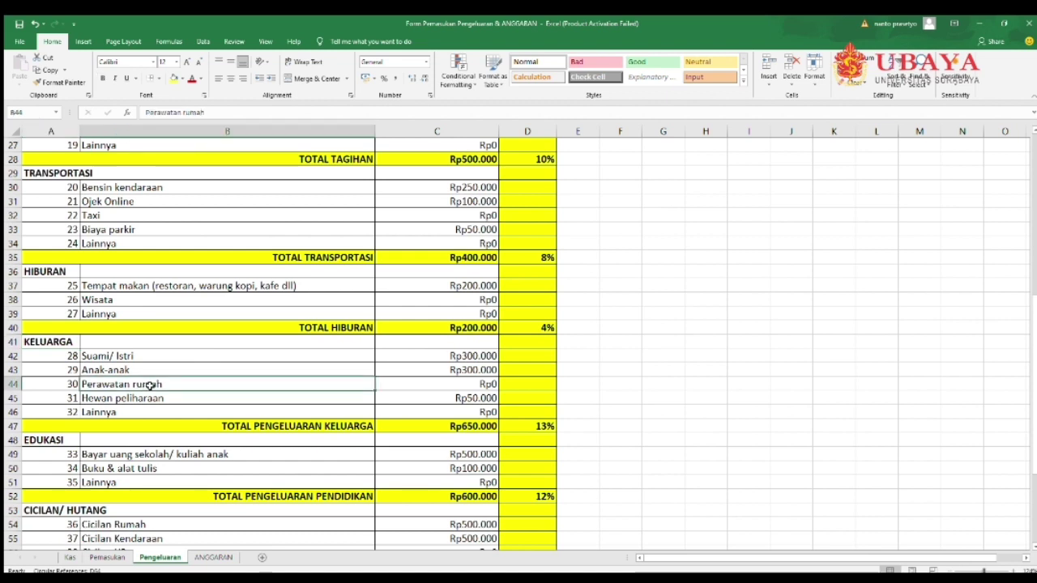
click(234, 397)
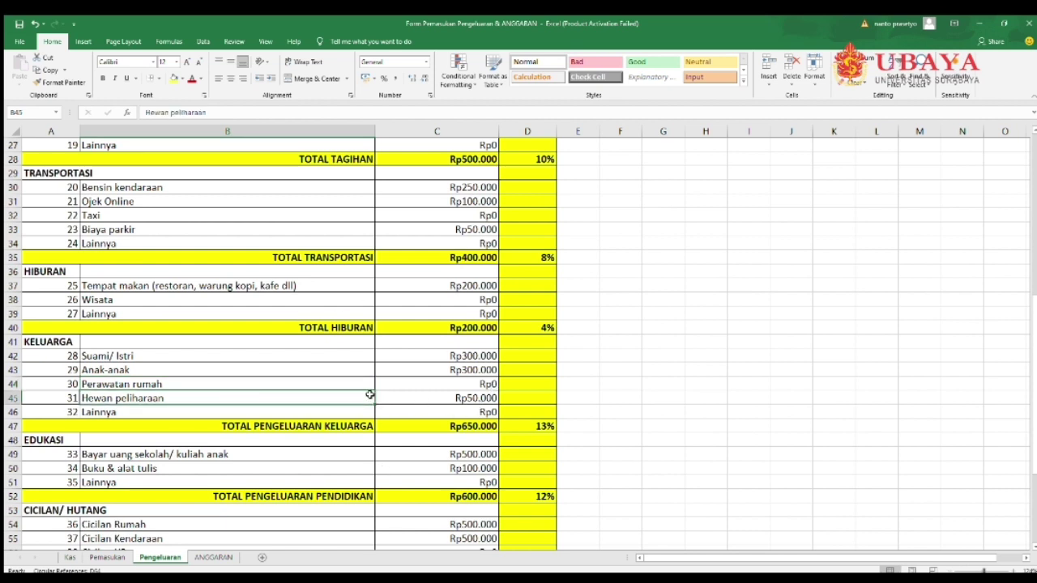
click(452, 410)
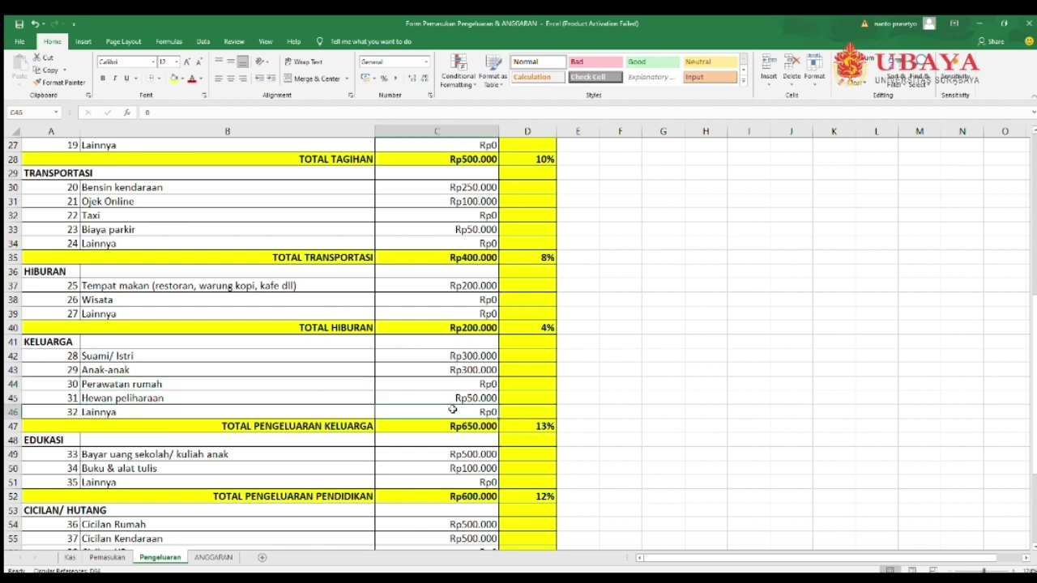
click(283, 430)
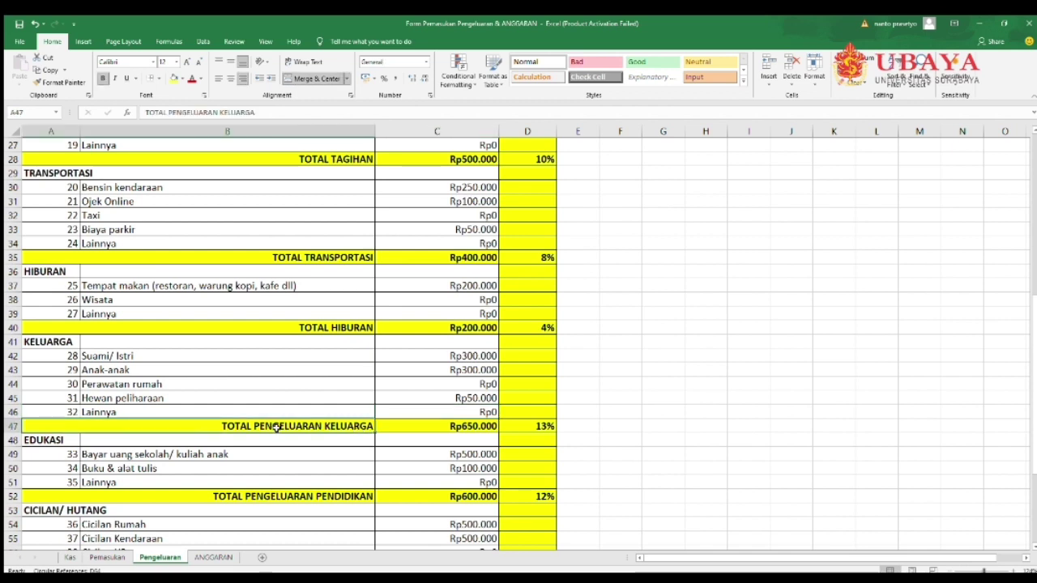
click(410, 427)
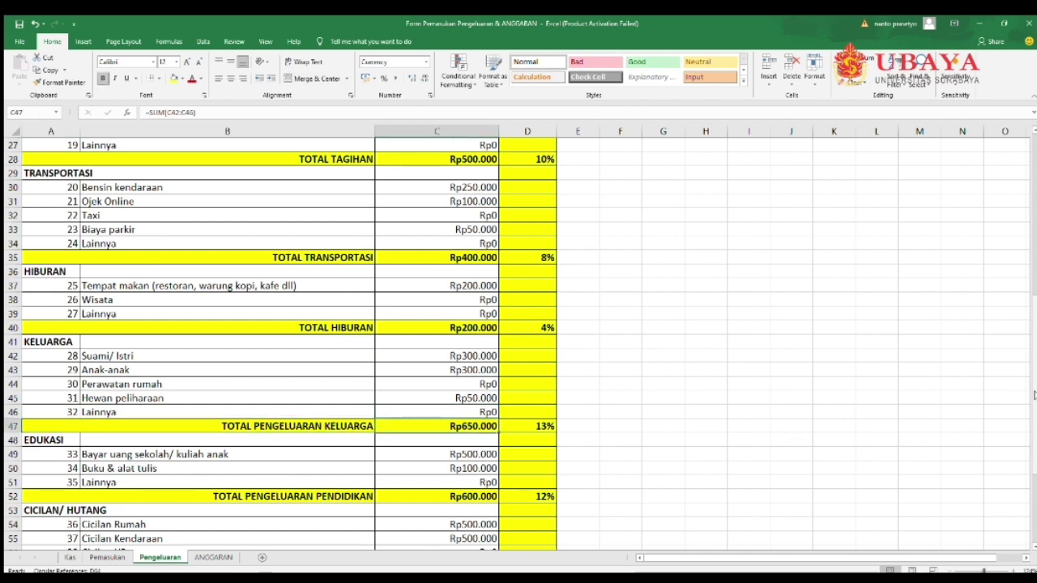
Review the EDUKASI items and their amounts in C49:C51, and inspect the TOTAL PENGELUARAN PENDIDIKAN formula in C52
scroll(1034, 430, down, 1)
scroll(1033, 453, down, 3)
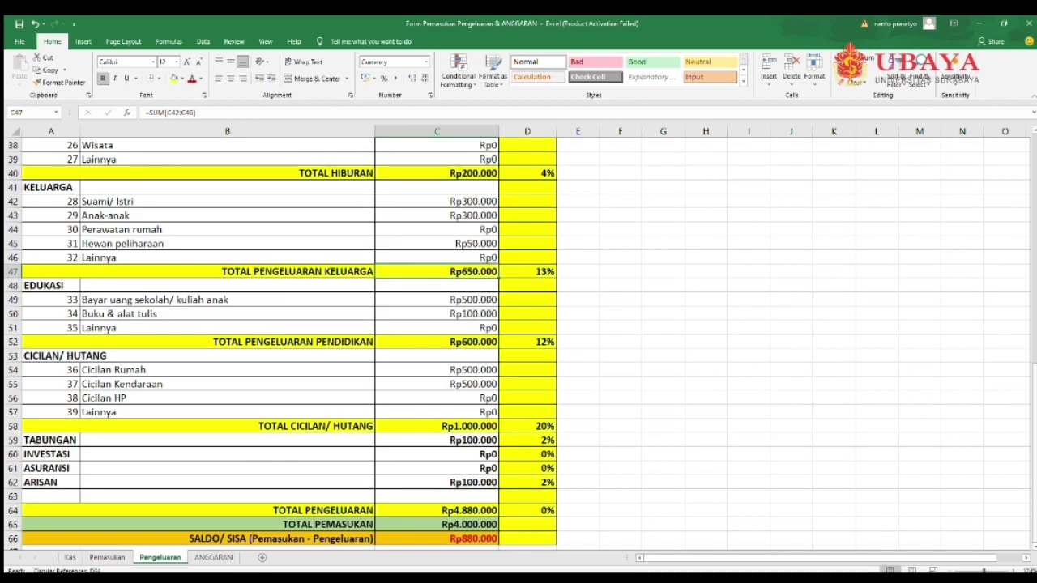
click(69, 287)
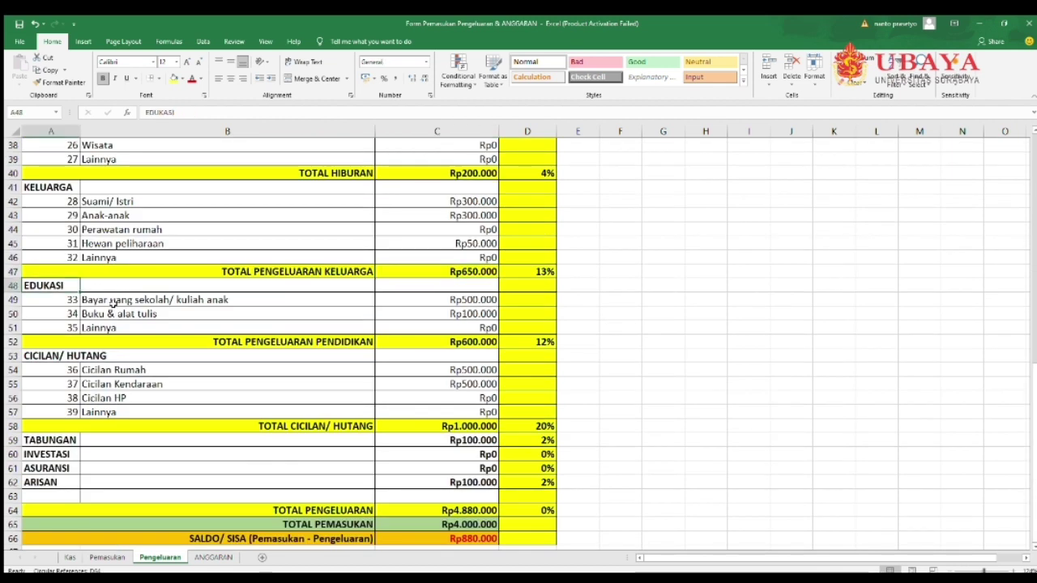
click(113, 302)
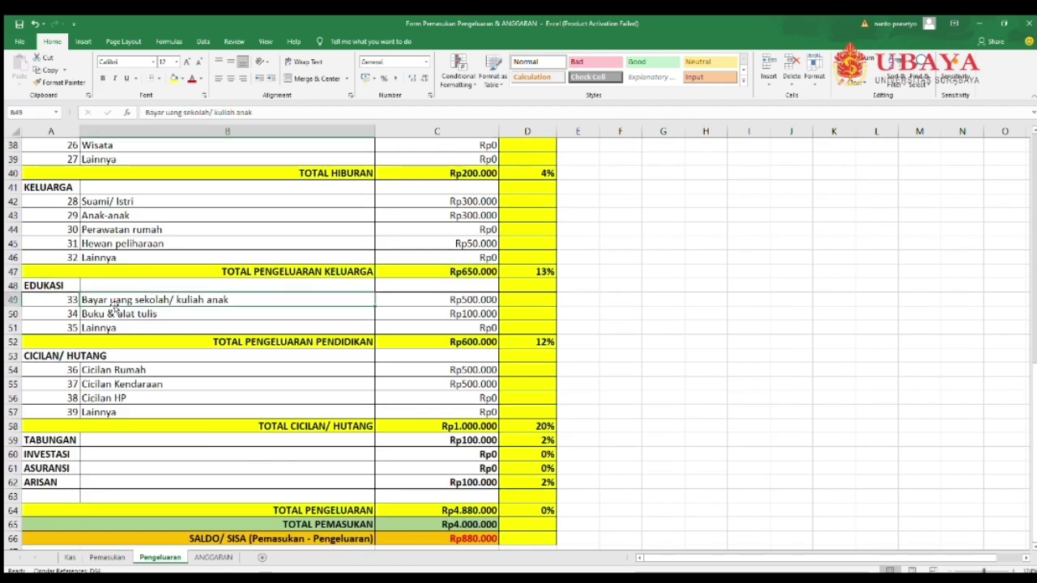
click(448, 301)
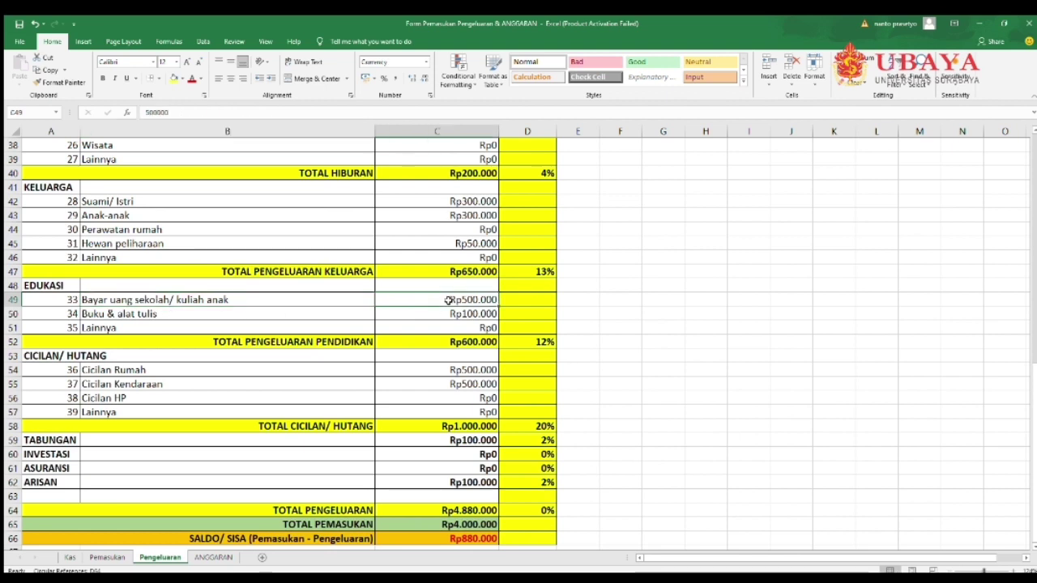
click(287, 318)
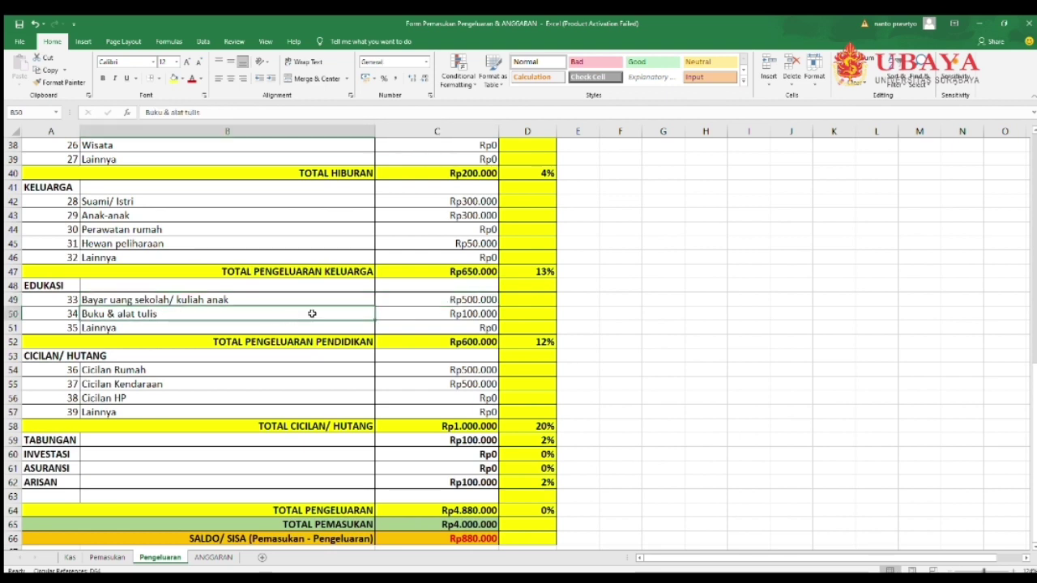
click(399, 316)
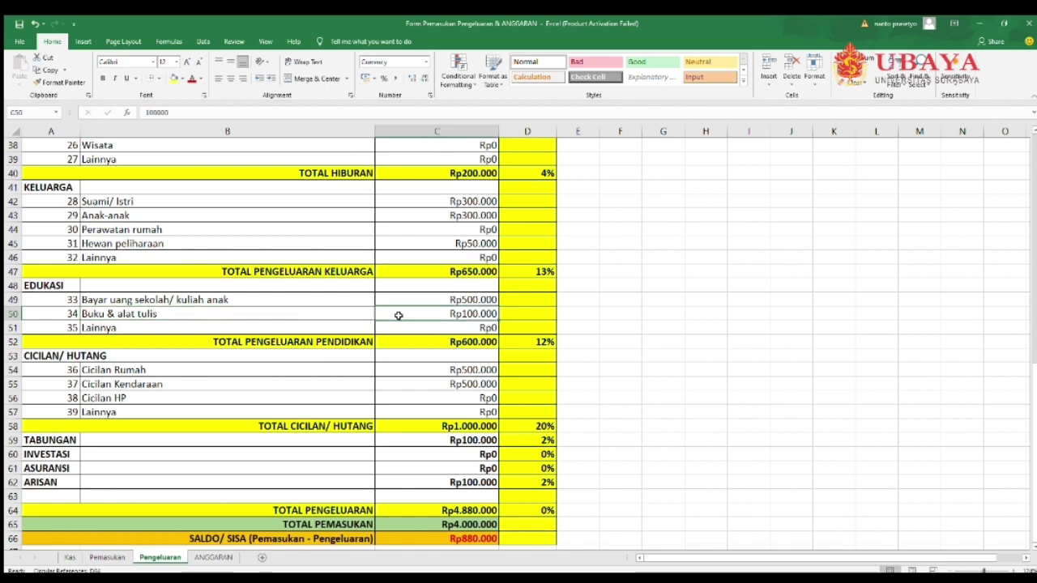
click(397, 328)
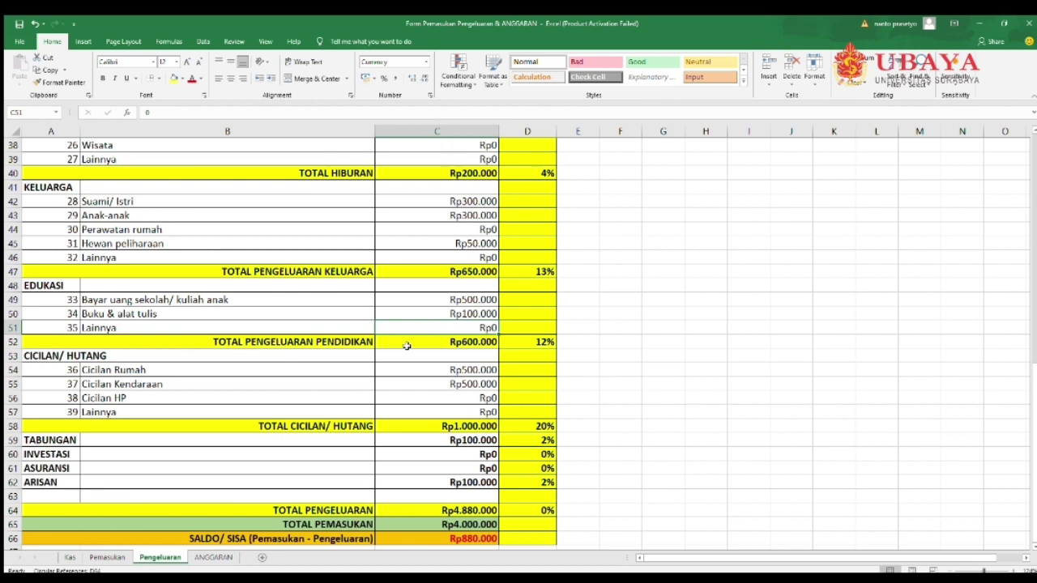
click(407, 345)
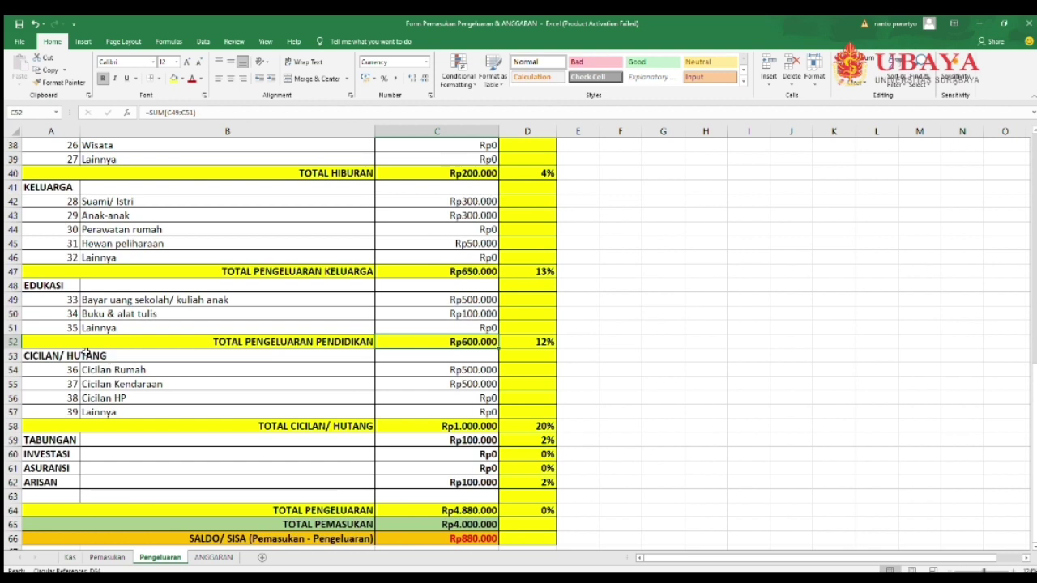
Review the CICILAN/ HUTANG items from Cicilan Rumah to Lainnya and inspect the TOTAL CICILAN/ HUTANG formula in C58
click(63, 356)
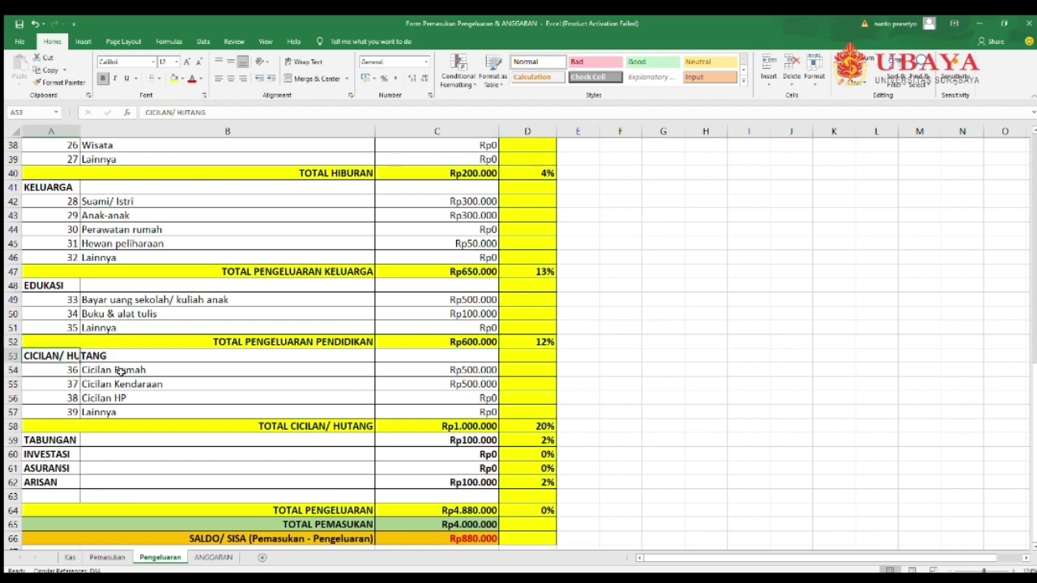
drag(133, 372, 181, 410)
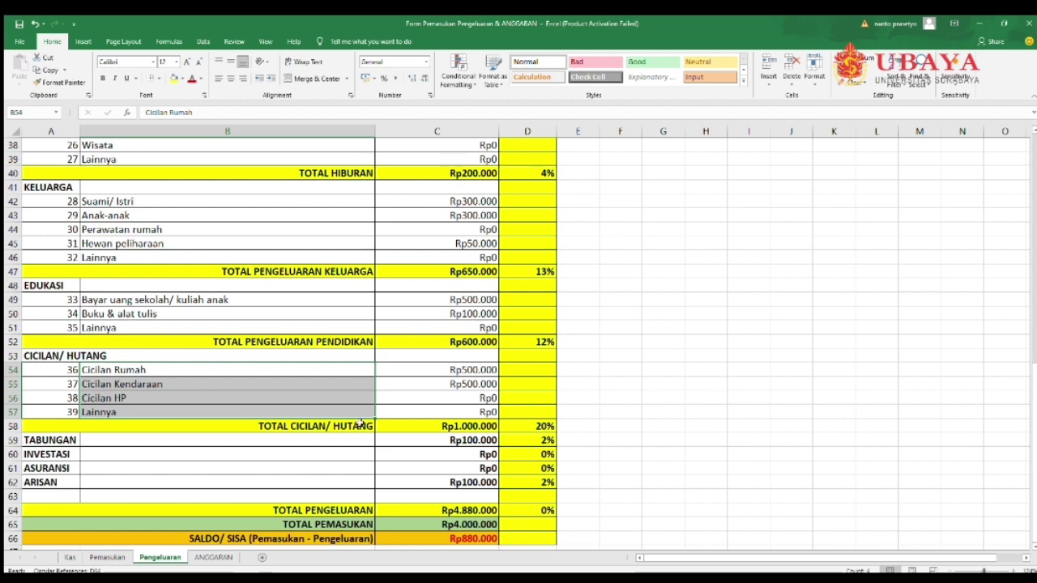
click(464, 371)
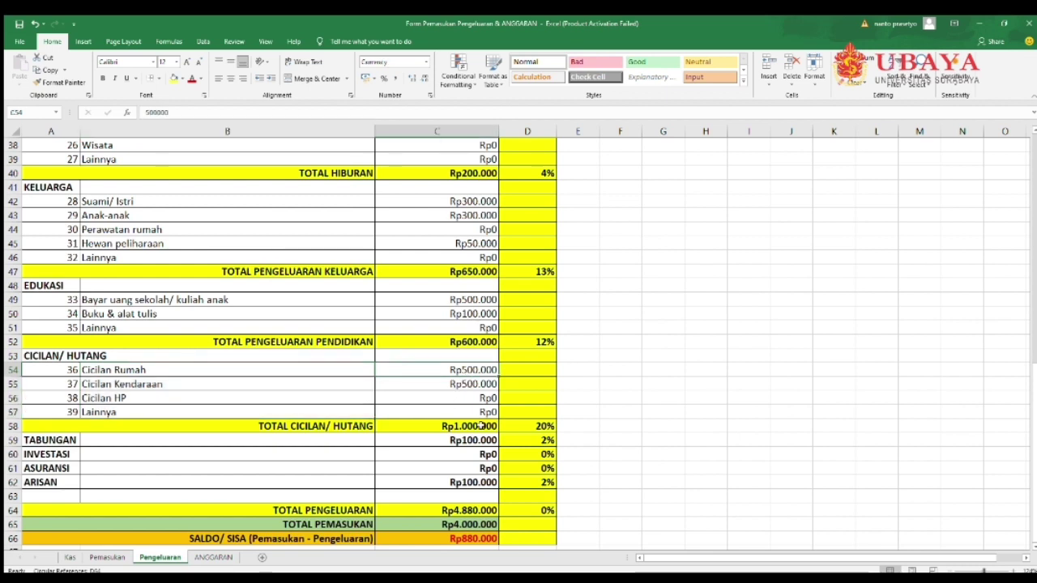
click(413, 429)
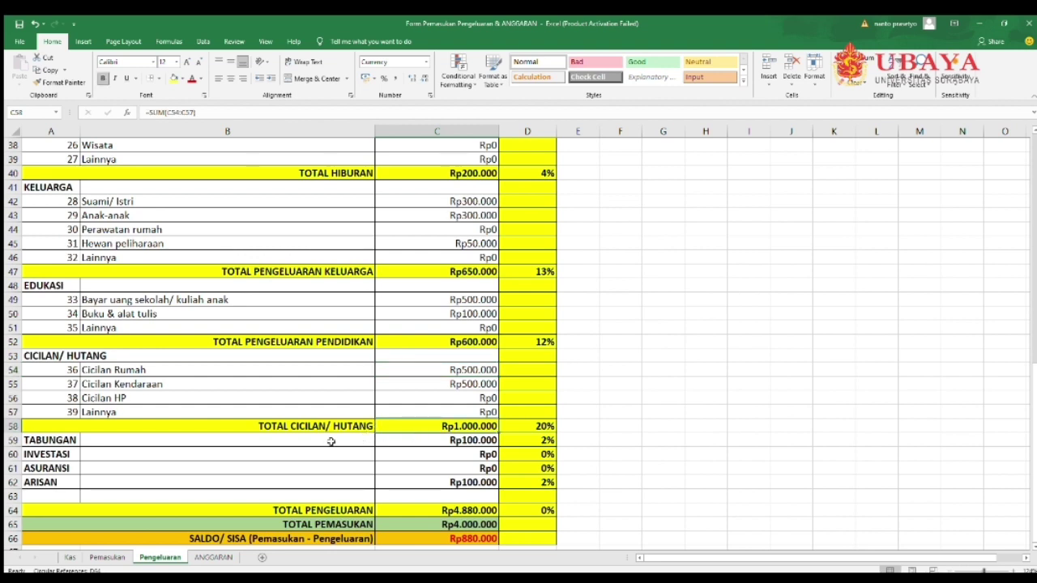
Review the TABUNGAN and INVESTASI rows with their amounts in C59 and C60
click(65, 445)
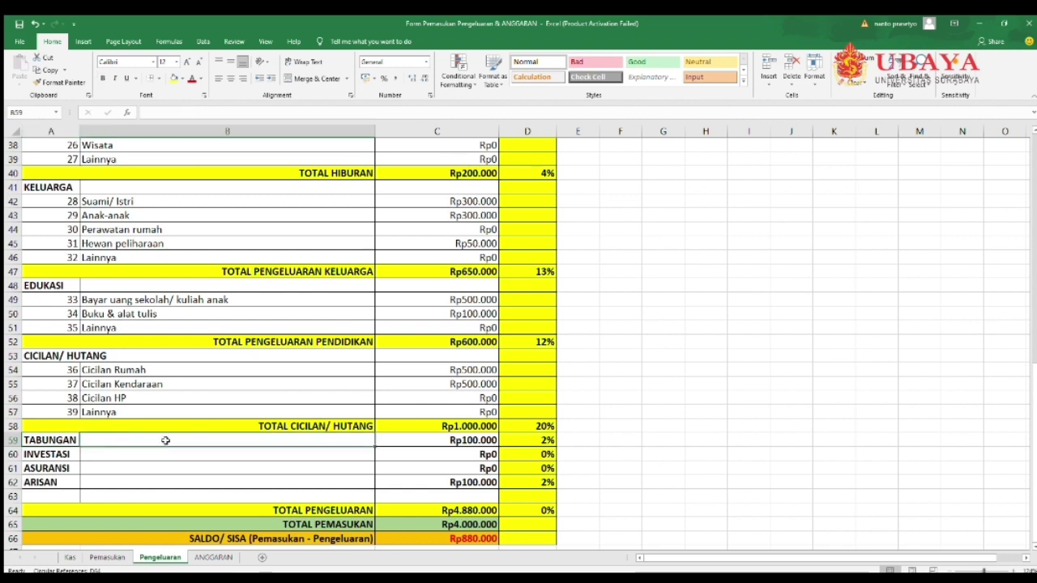
click(471, 445)
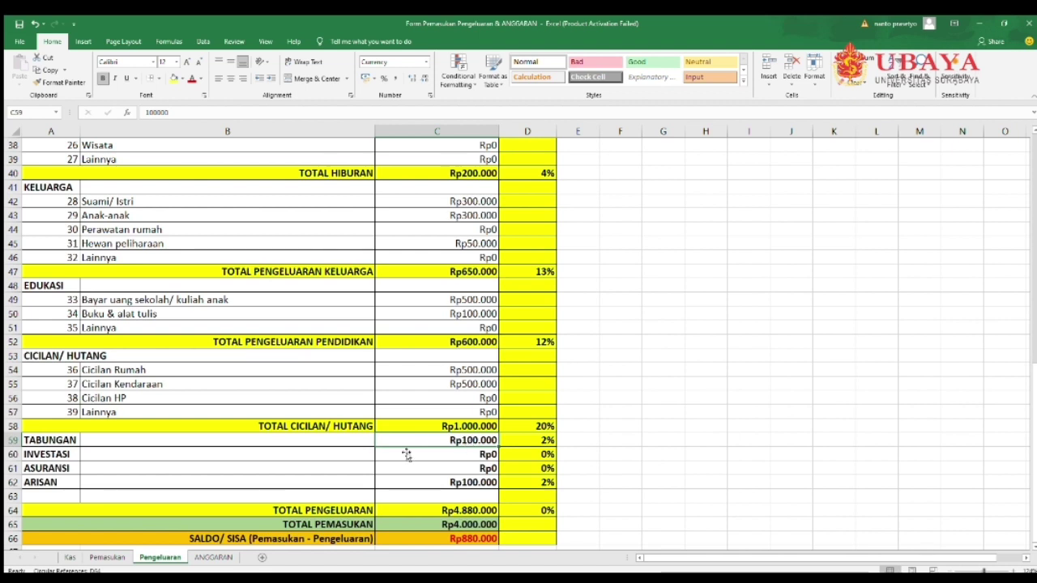
click(79, 458)
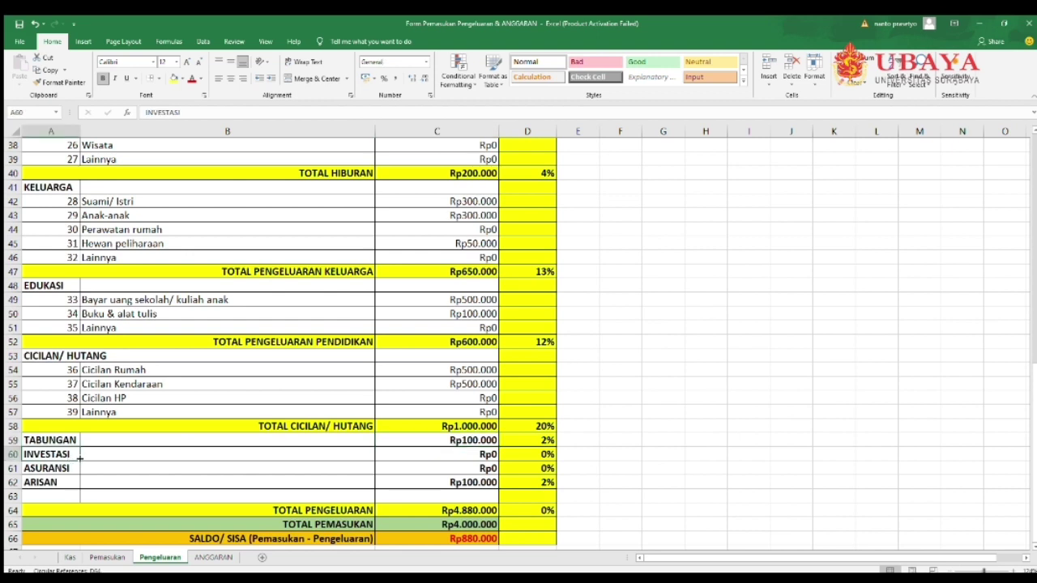
click(125, 454)
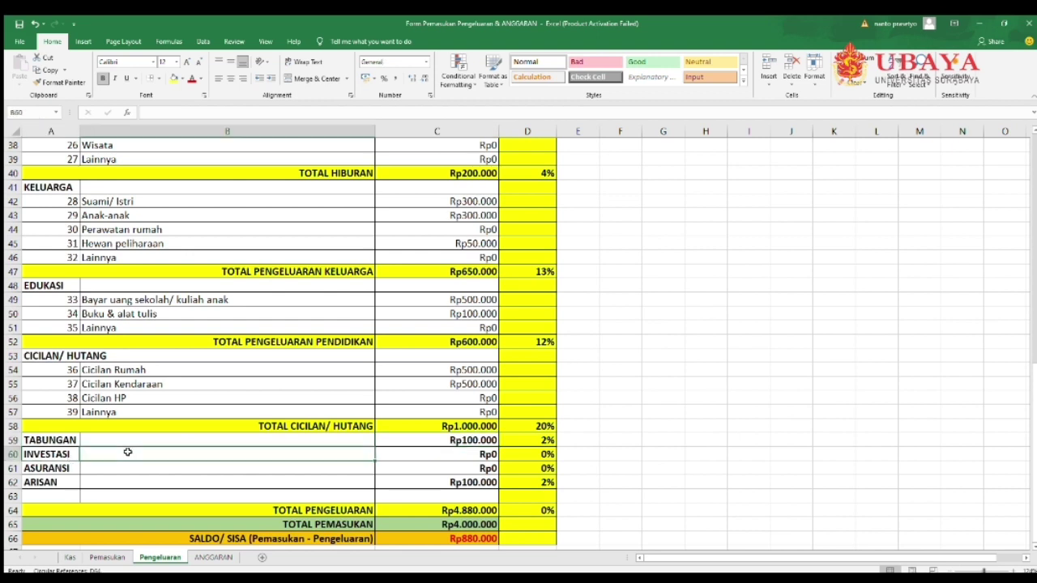
click(398, 453)
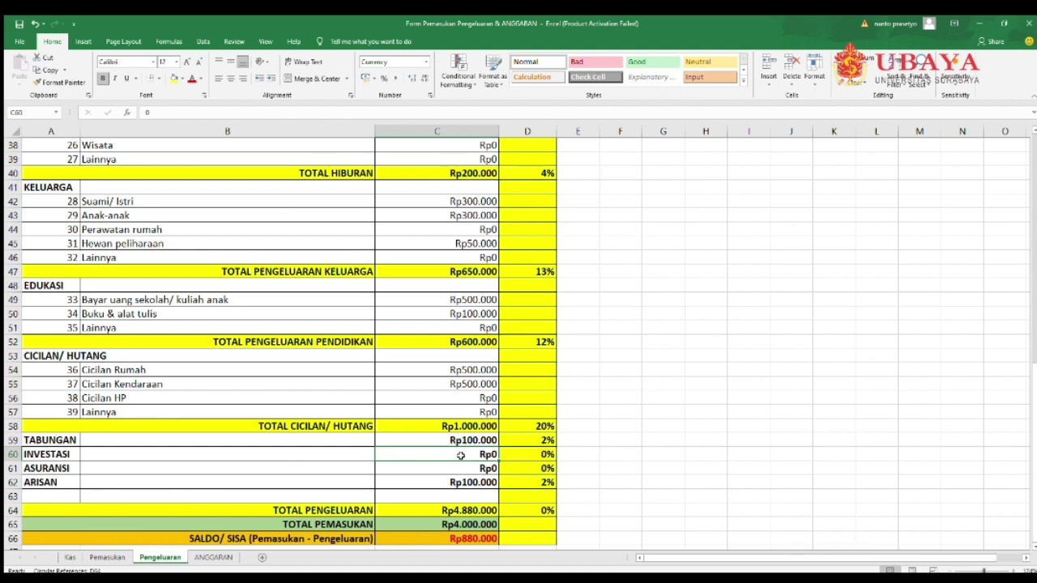
Review the ASURANSI and ARISAN rows with their amounts in C61 and C62
click(65, 468)
click(413, 470)
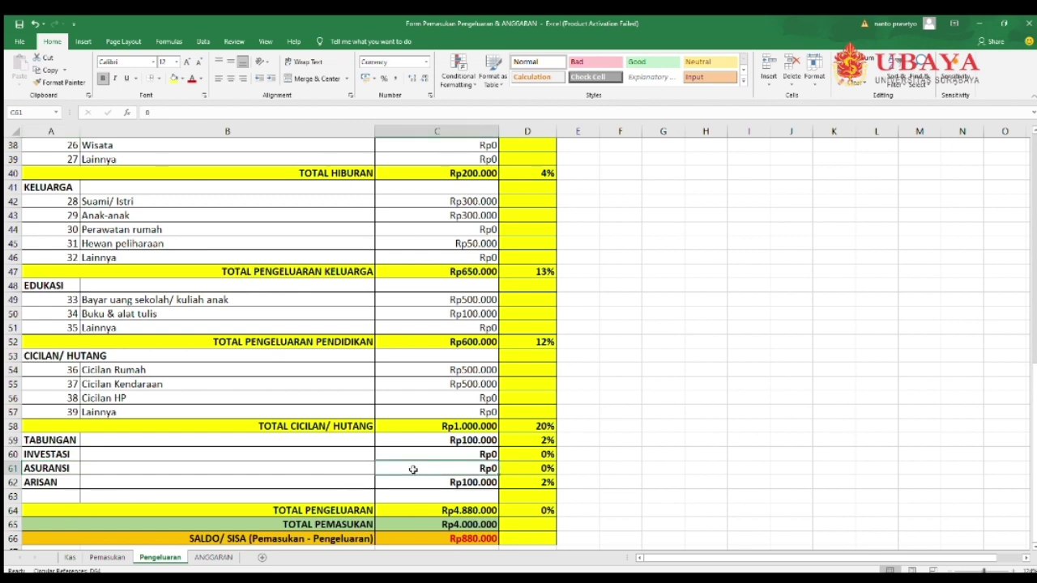
click(133, 483)
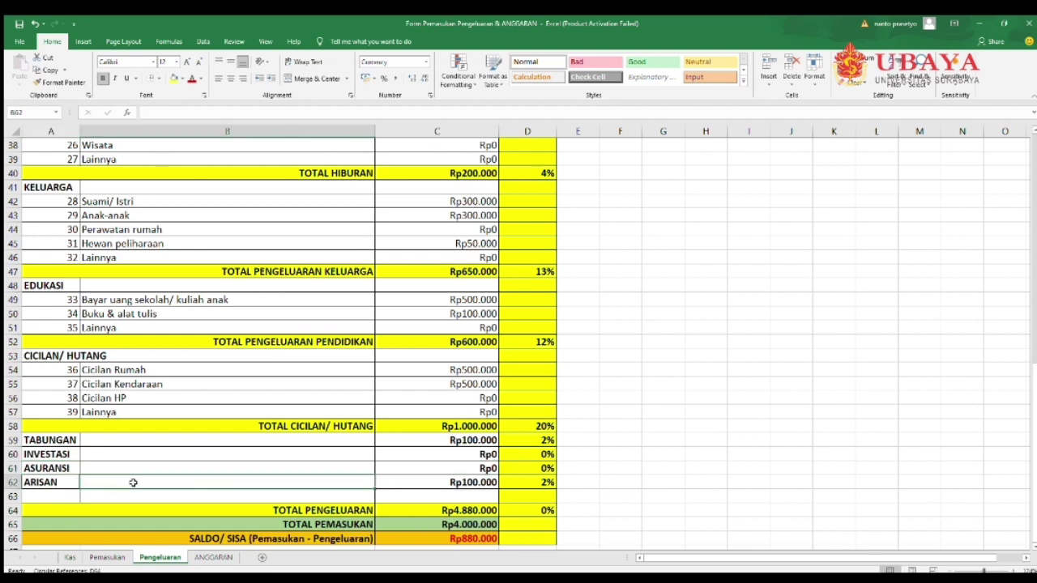
click(426, 480)
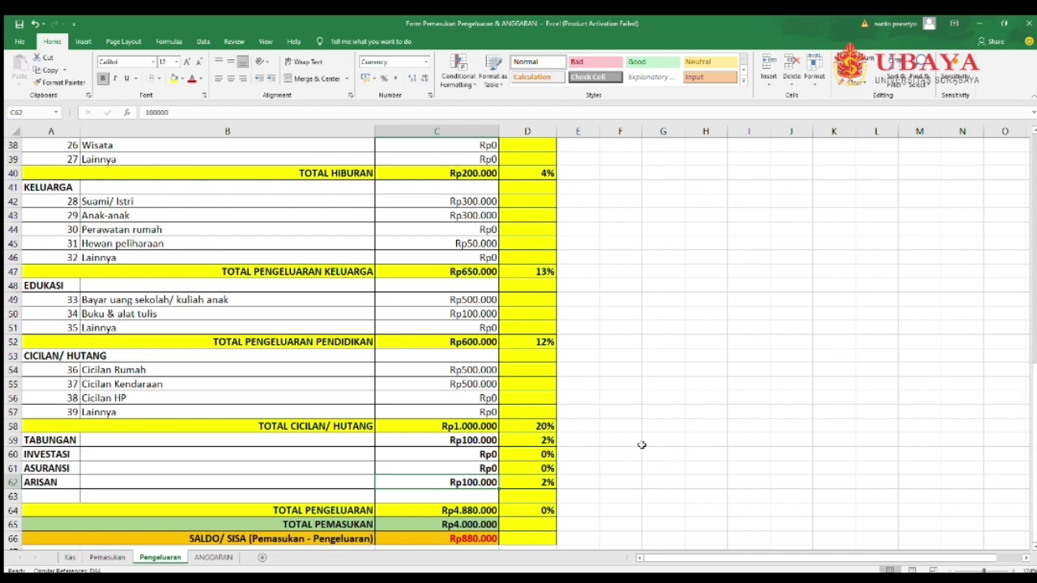
Inspect the TOTAL PENGELUARAN formula in C64 and the TOTAL PEMASUKAN entry in C65
click(356, 514)
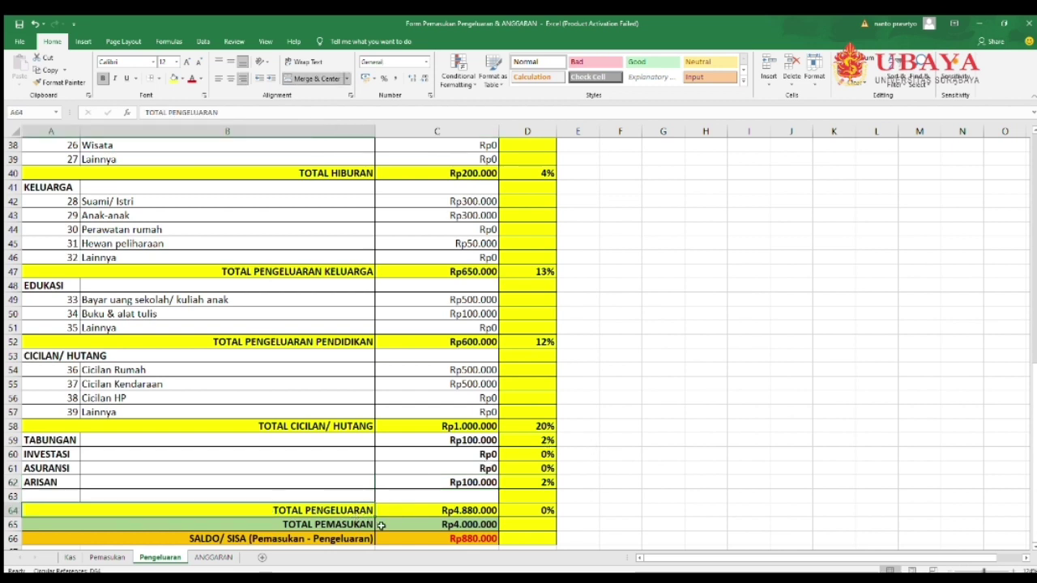
click(427, 509)
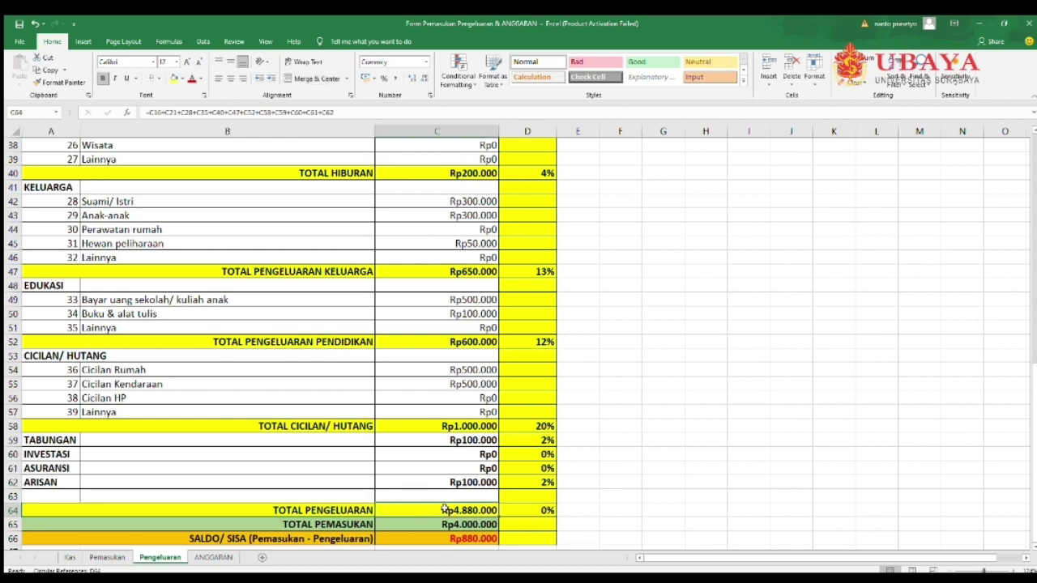
click(340, 531)
click(451, 528)
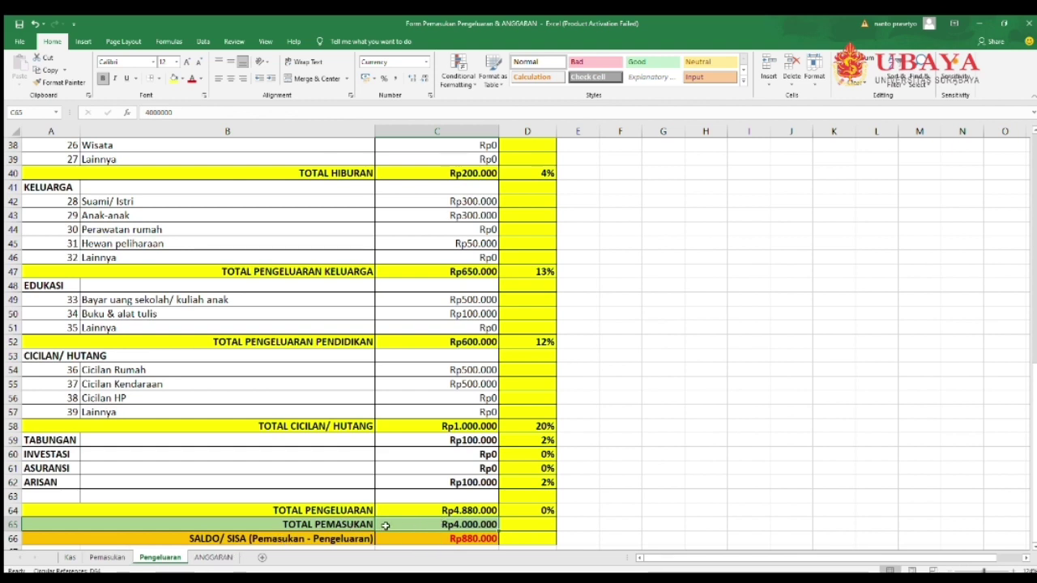
Link TOTAL PEMASUKAN in C65 to the TOTAL in cell C9 of the Pemasukan sheet, and recheck the TOTAL PENGELUARAN formula in C64
click(105, 558)
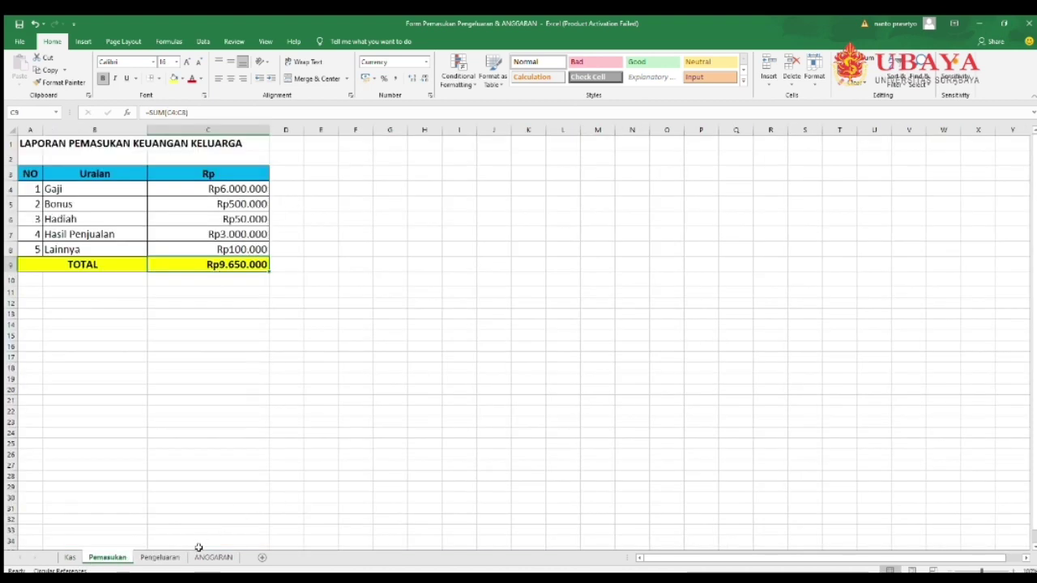
click(160, 558)
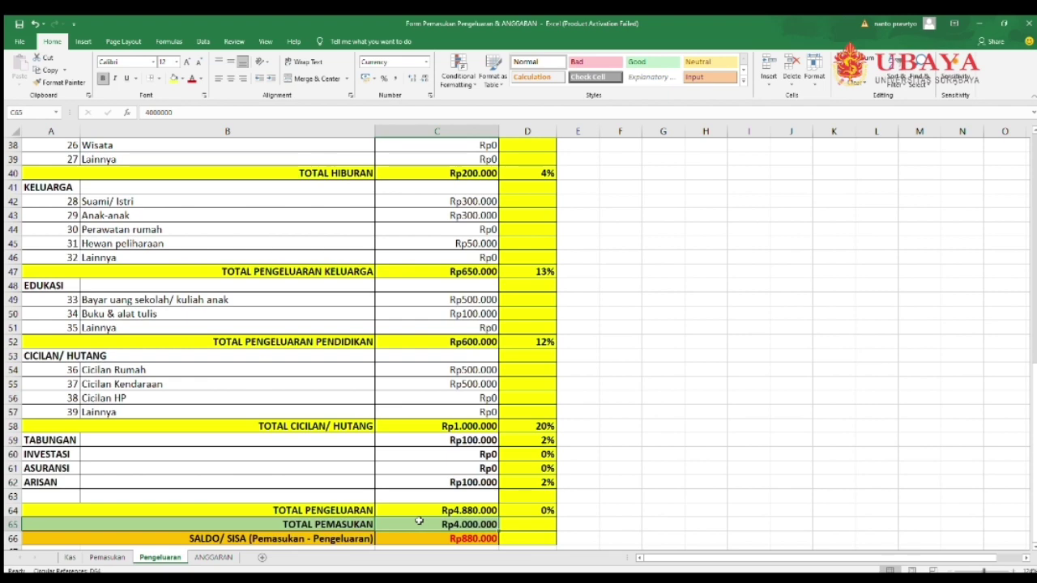
text(=)
click(120, 557)
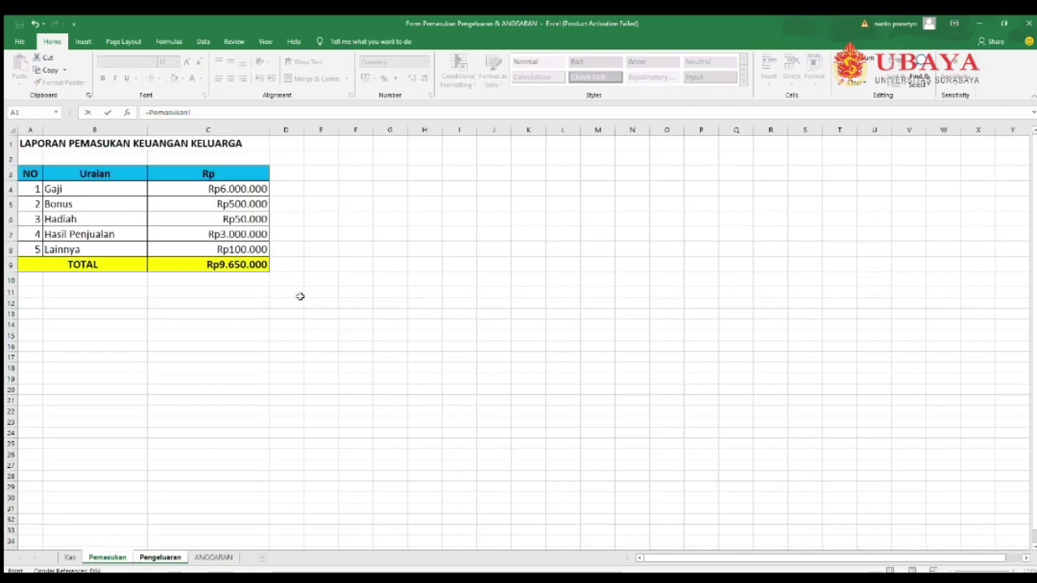
click(239, 268)
key(Return)
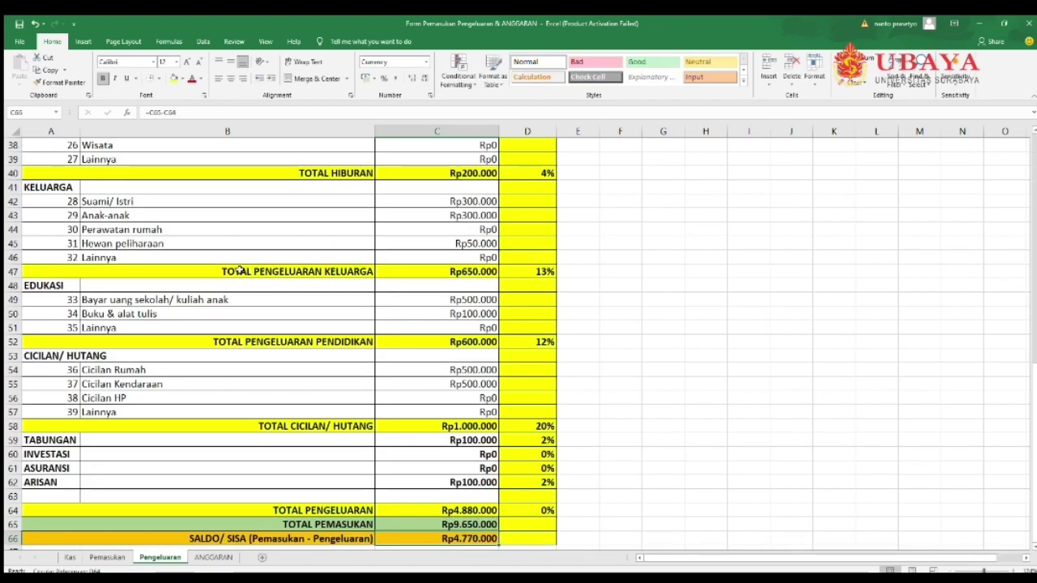
click(438, 510)
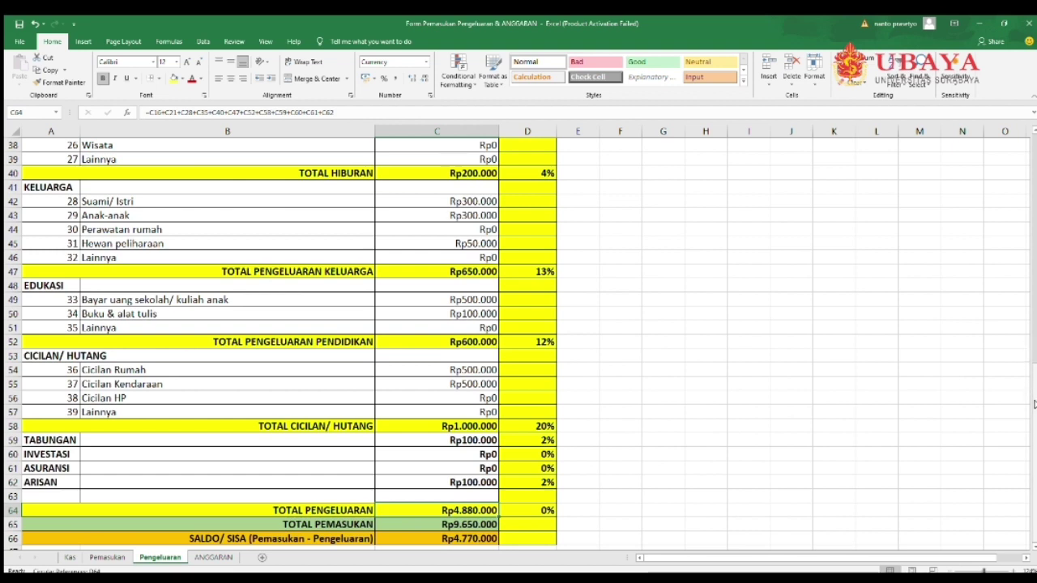
Inspect the SALDO/ SISA label and its formula in C66, and look back over the report's expense categories
click(206, 539)
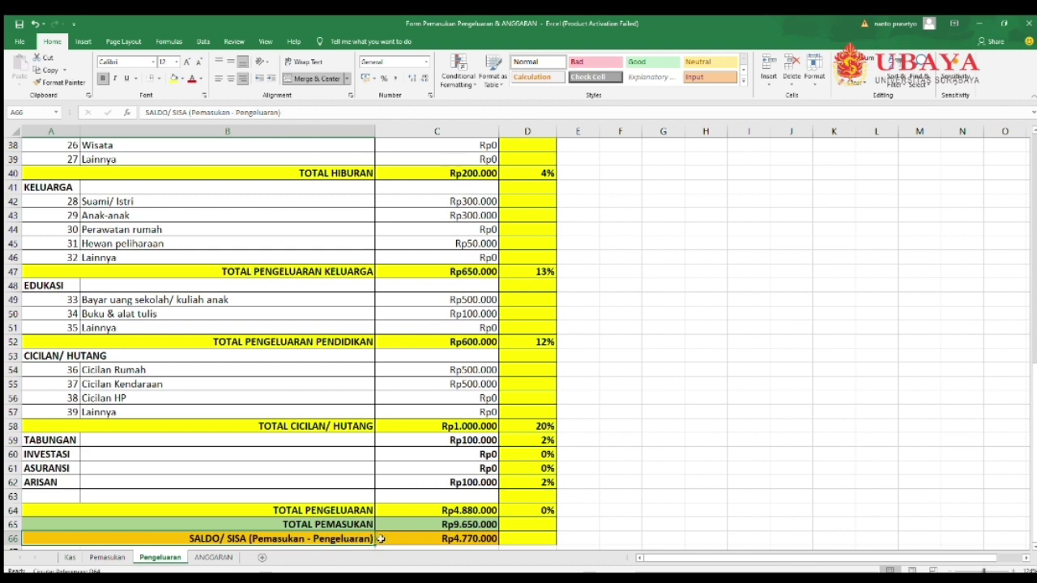
click(443, 539)
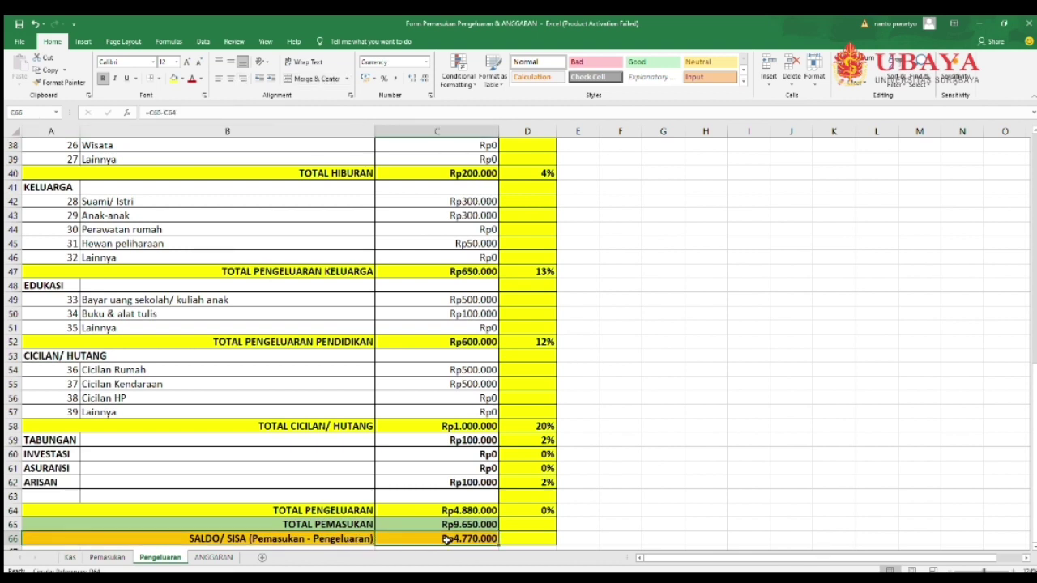
scroll(1032, 371, up, 1)
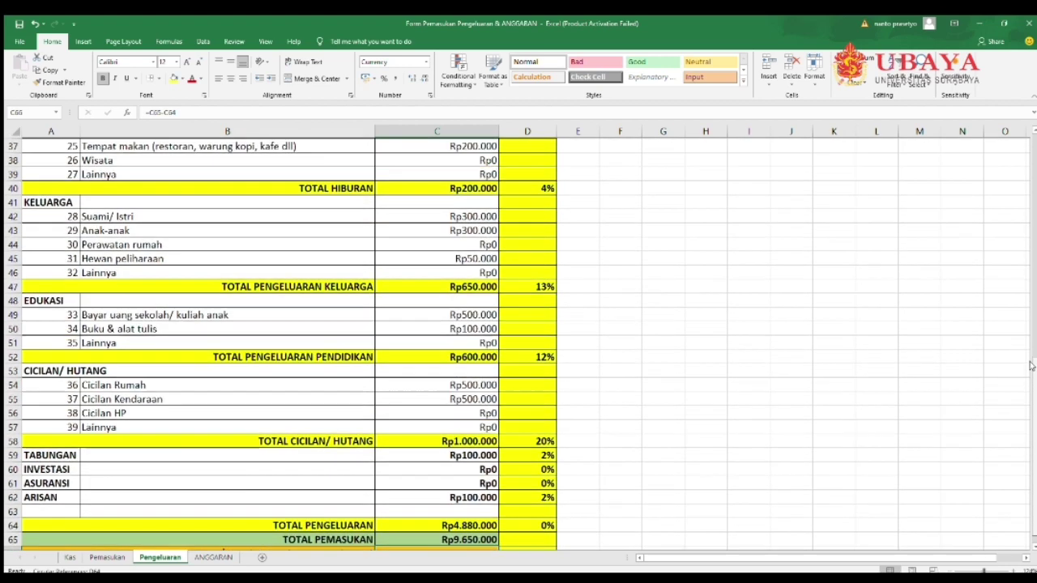
scroll(1031, 372, up, 5)
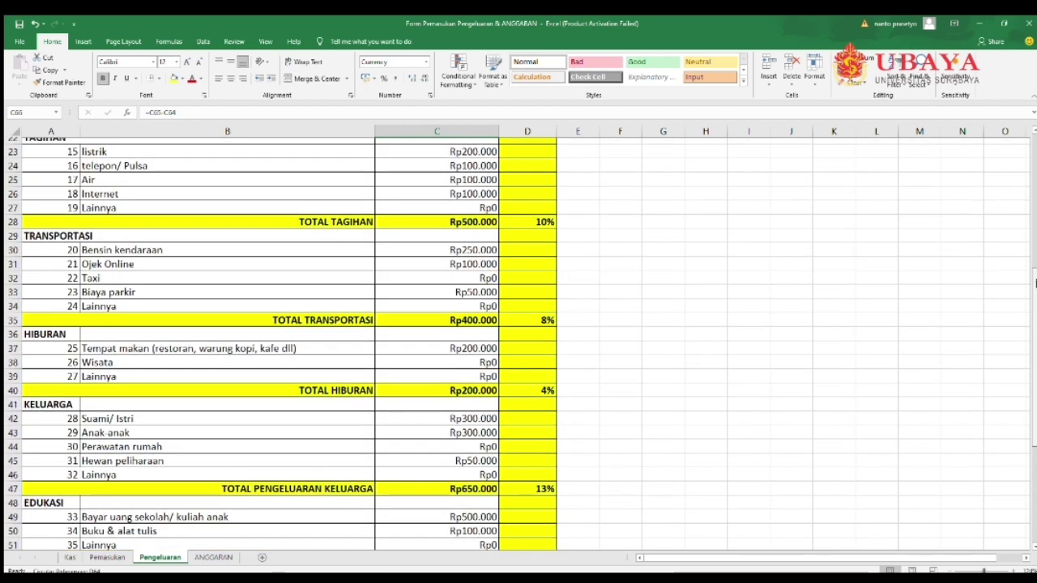
scroll(1029, 235, up, 3)
scroll(1027, 219, up, 4)
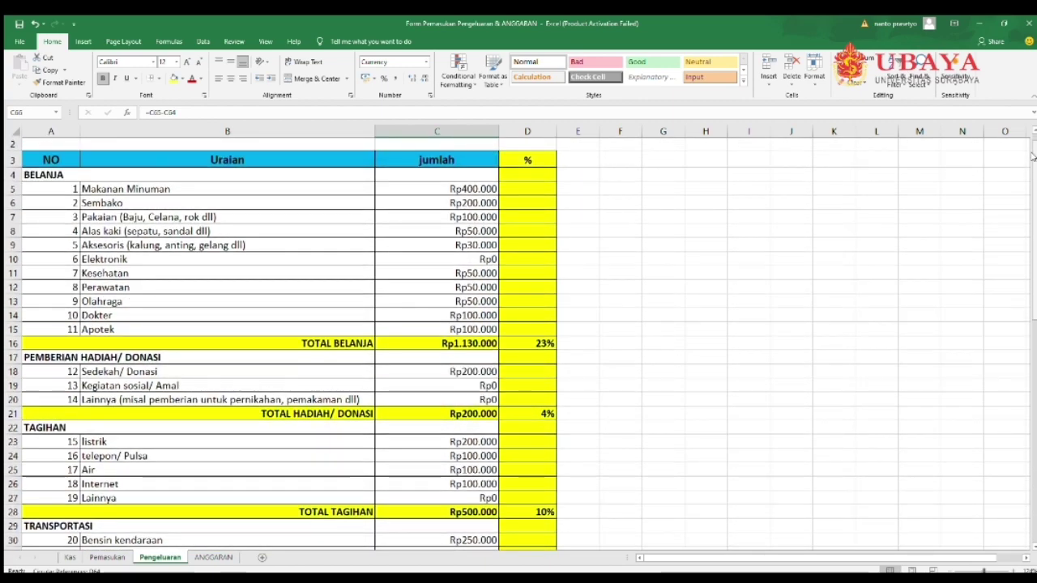
scroll(1034, 278, down, 6)
drag(1033, 279, 1032, 407)
scroll(539, 274, up, 11)
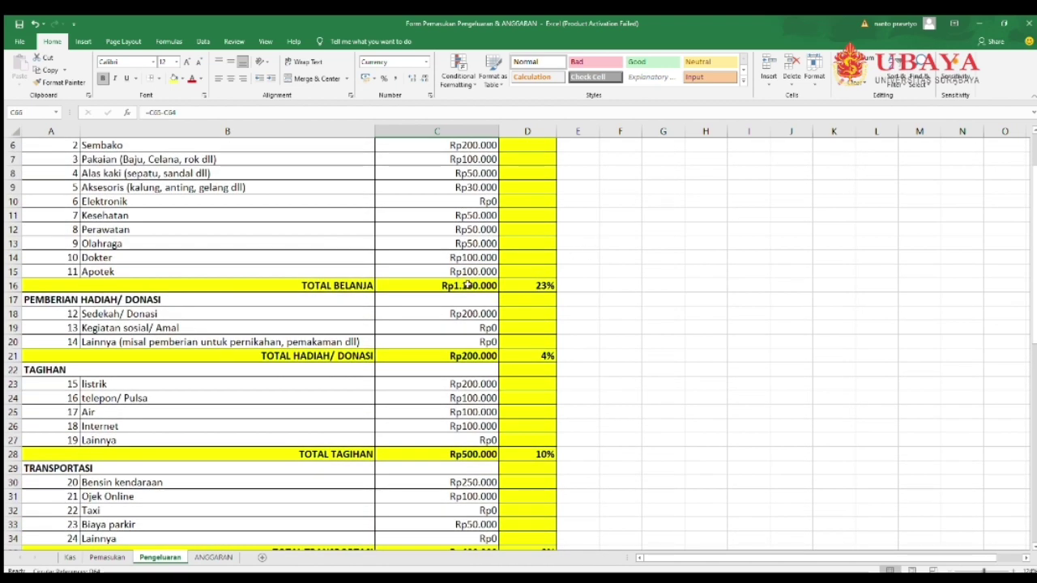
Inspect the TOTAL BELANJA percentage formula in D16, tracing its references to C16 and to TOTAL PENGELUARAN in C64
click(520, 285)
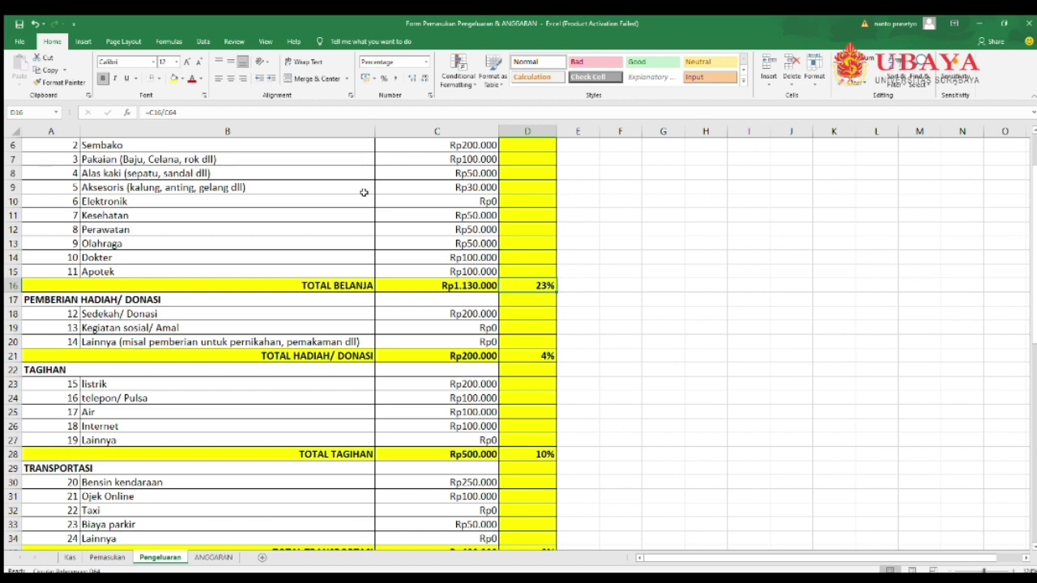
click(292, 113)
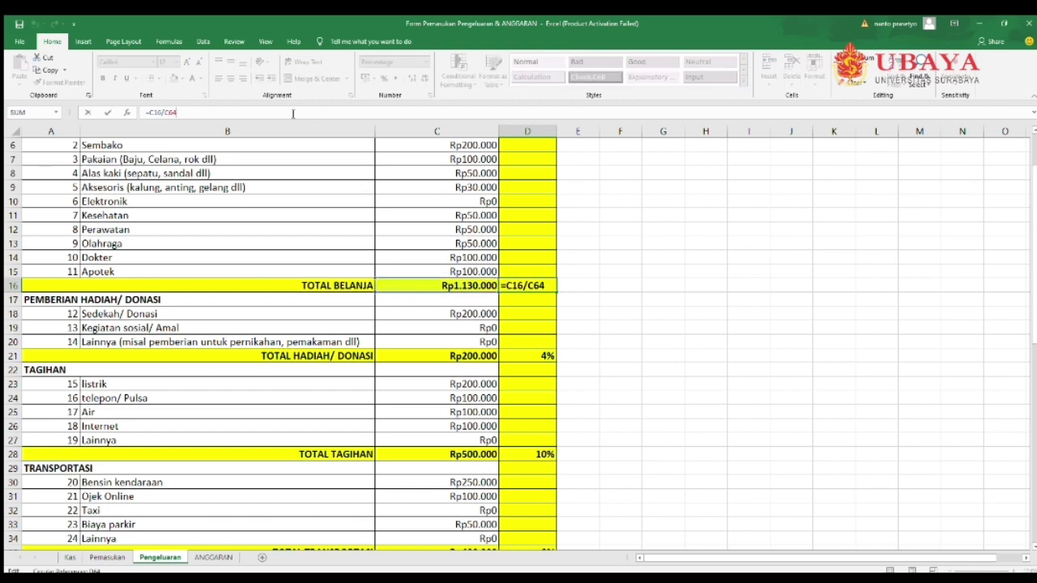
click(441, 283)
drag(1034, 304, 1023, 521)
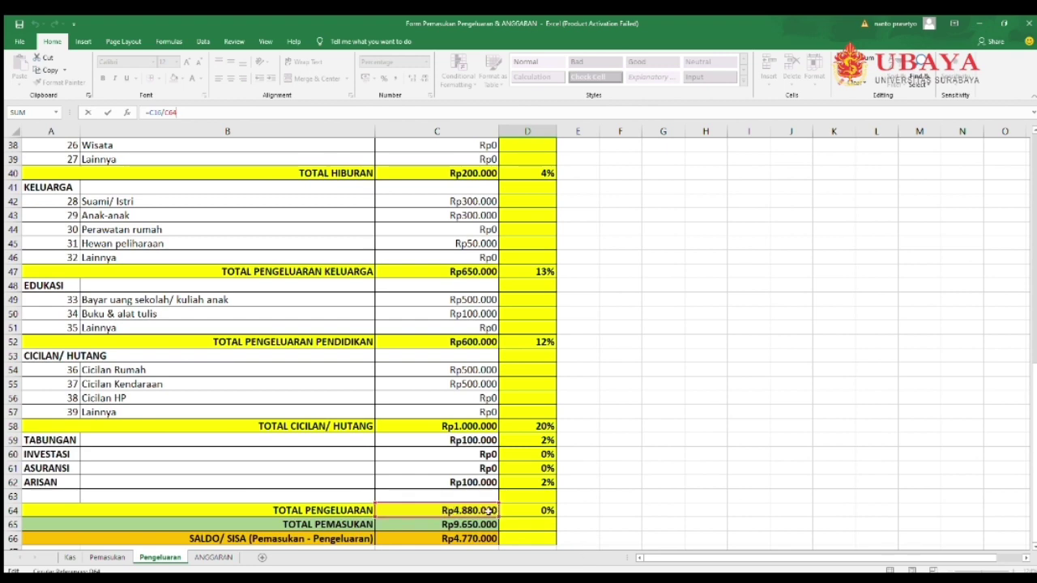
drag(1034, 367, 1014, 204)
scroll(1013, 204, up, 5)
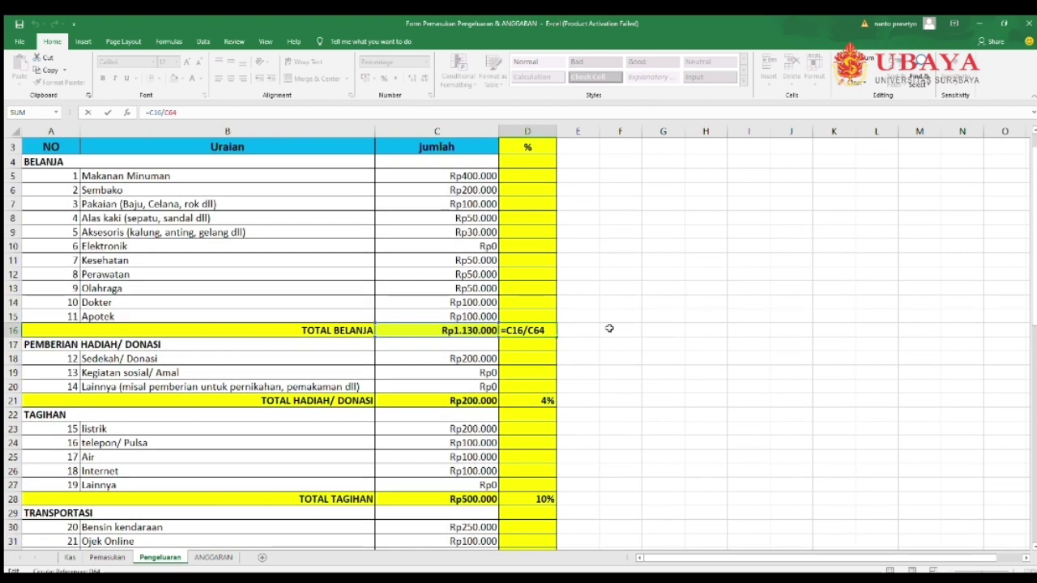
key(Return)
click(543, 328)
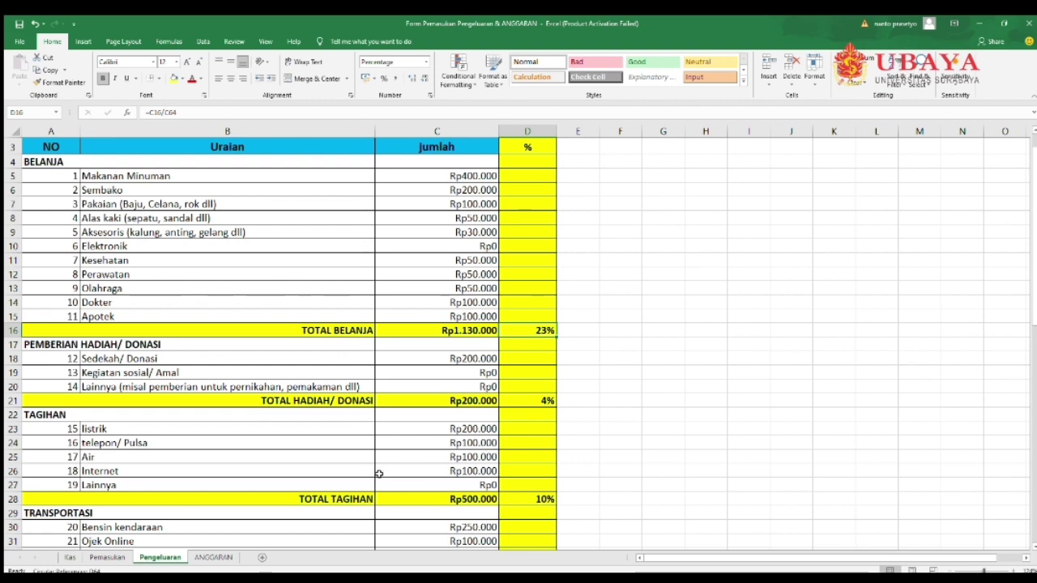
Inspect the TOTAL TAGIHAN percentage formula in D28 and trace its references to C28 and C64
click(527, 499)
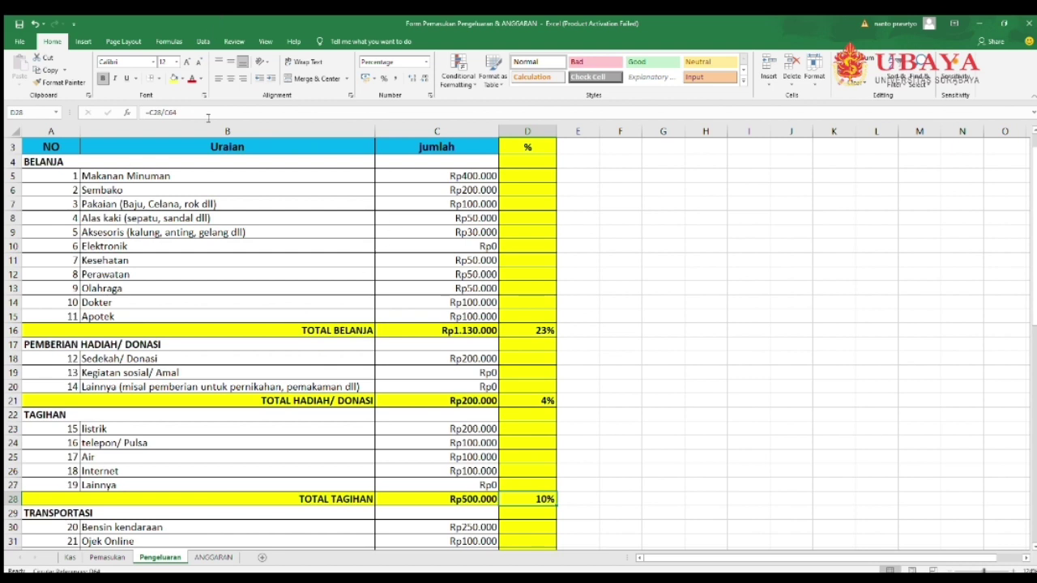
click(204, 114)
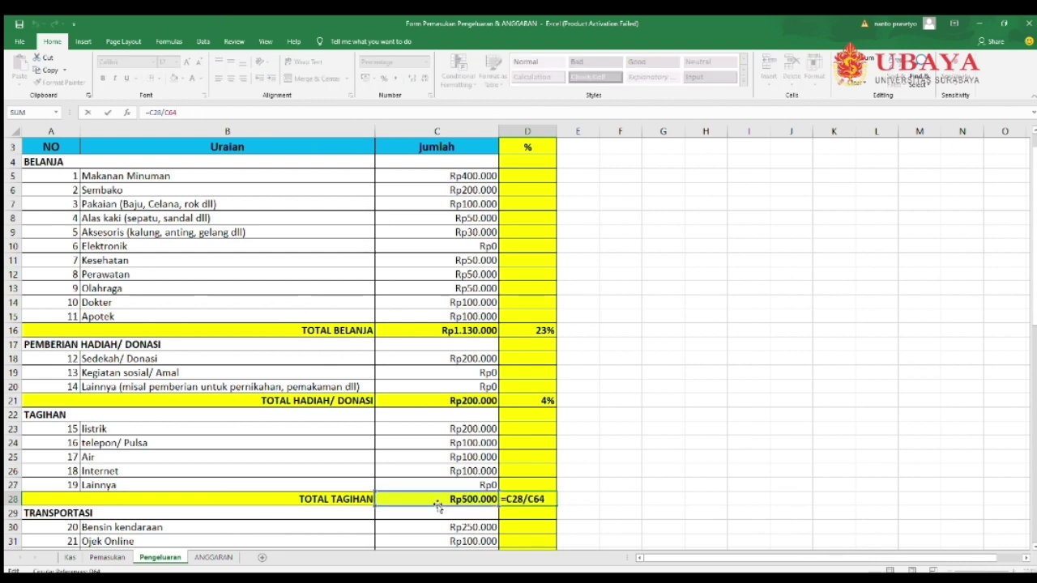
scroll(1035, 419, down, 5)
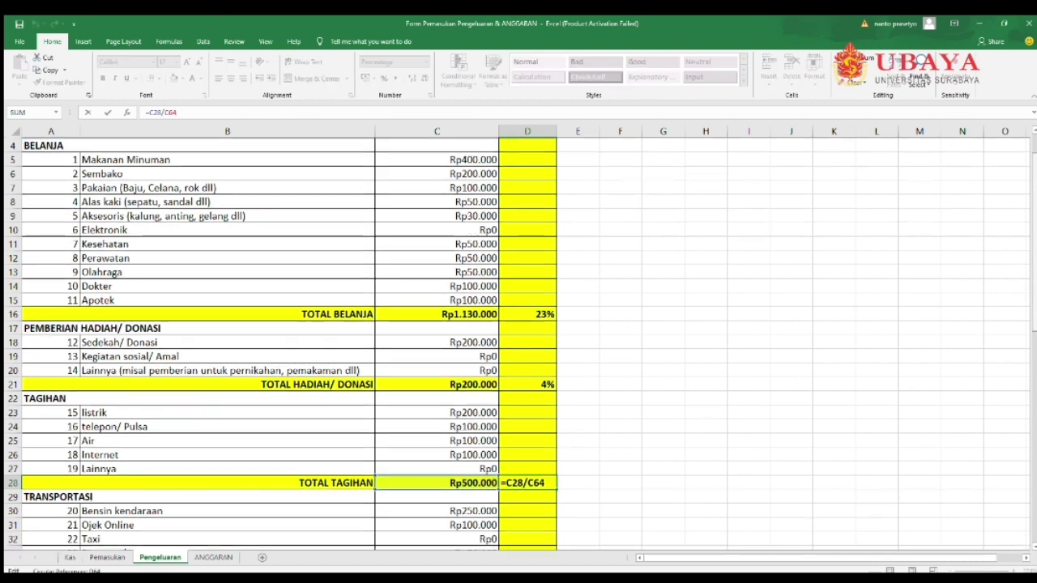
scroll(1034, 418, down, 7)
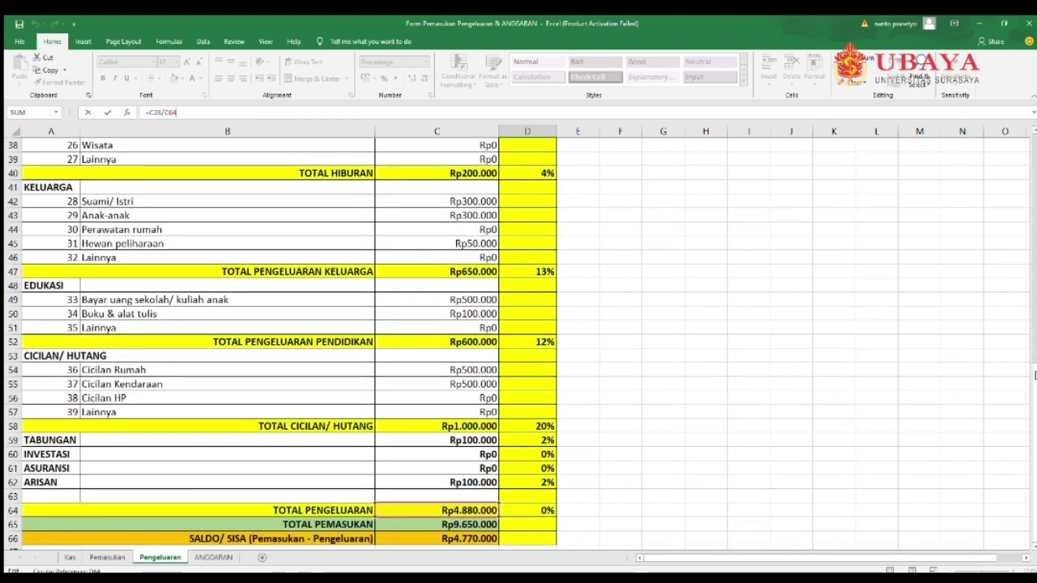
scroll(1026, 313, up, 5)
scroll(1017, 277, up, 1)
click(583, 256)
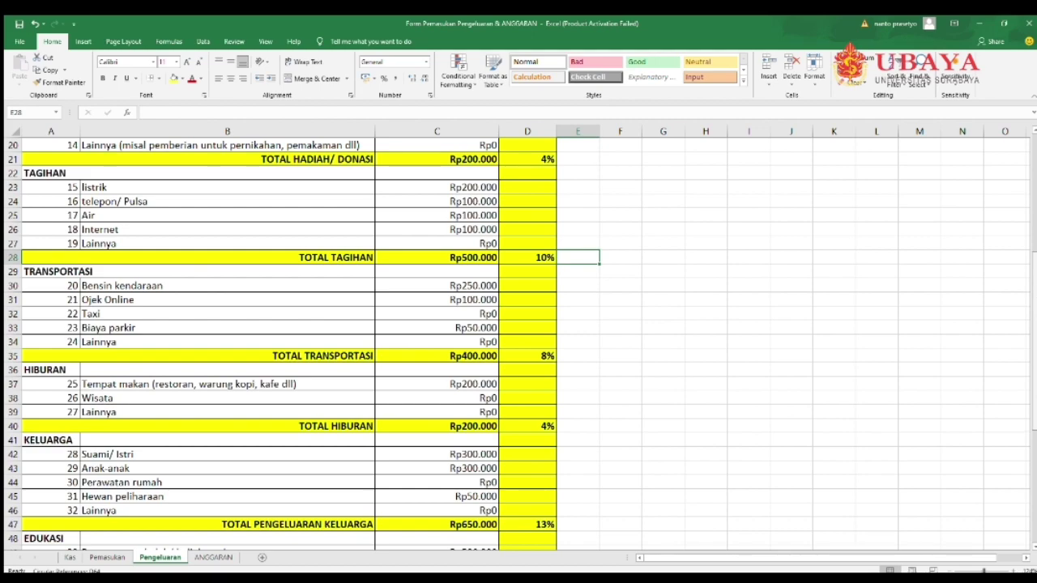
Examine the percentage shares in column D from TOTAL BELANJA down to TOTAL CICILAN/ HUTANG
scroll(1028, 182, up, 6)
scroll(1027, 182, down, 3)
scroll(518, 345, down, 3)
scroll(1025, 385, down, 5)
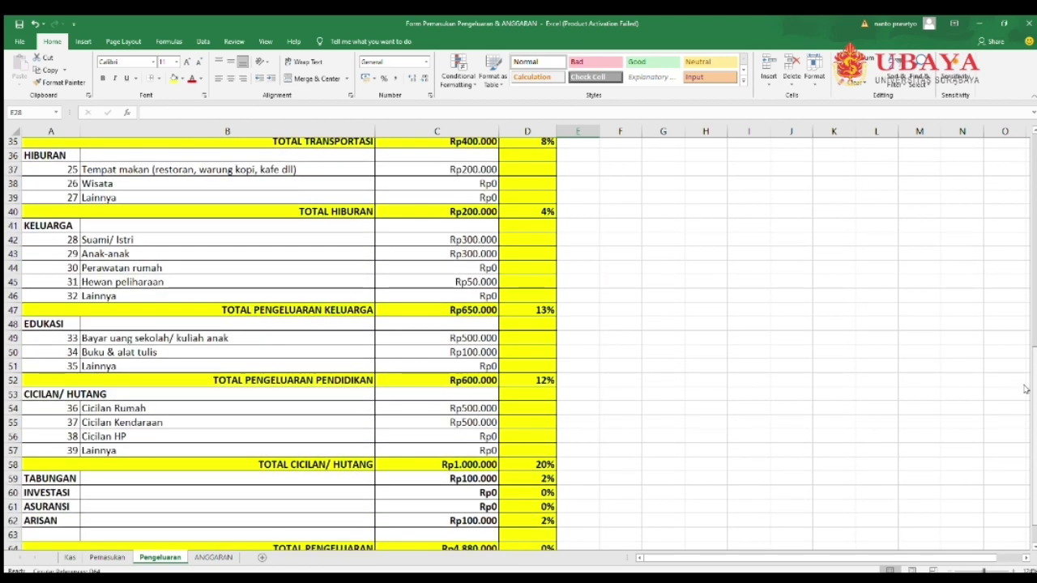
scroll(1025, 384, up, 8)
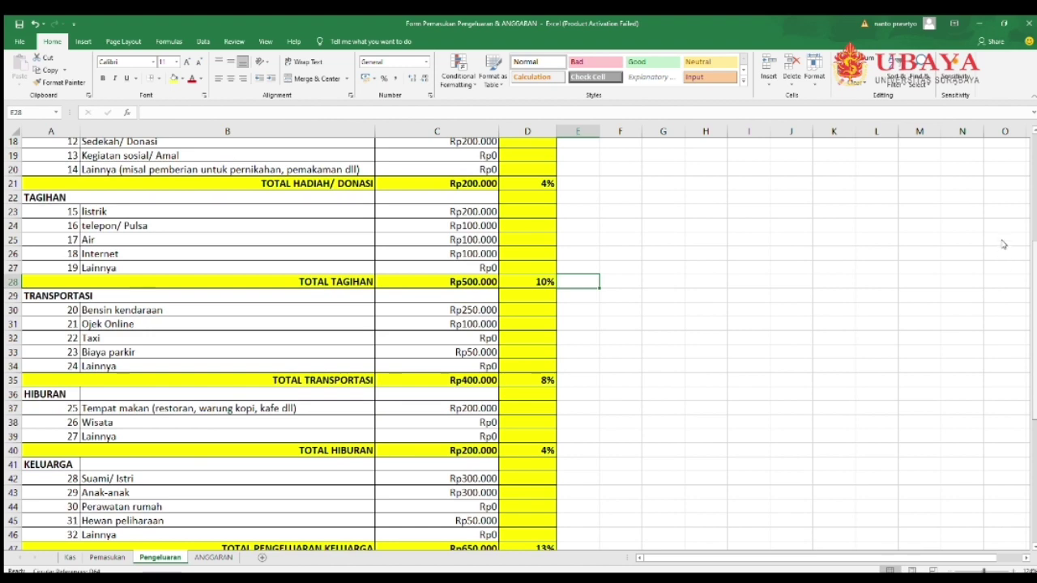
scroll(1025, 187, up, 4)
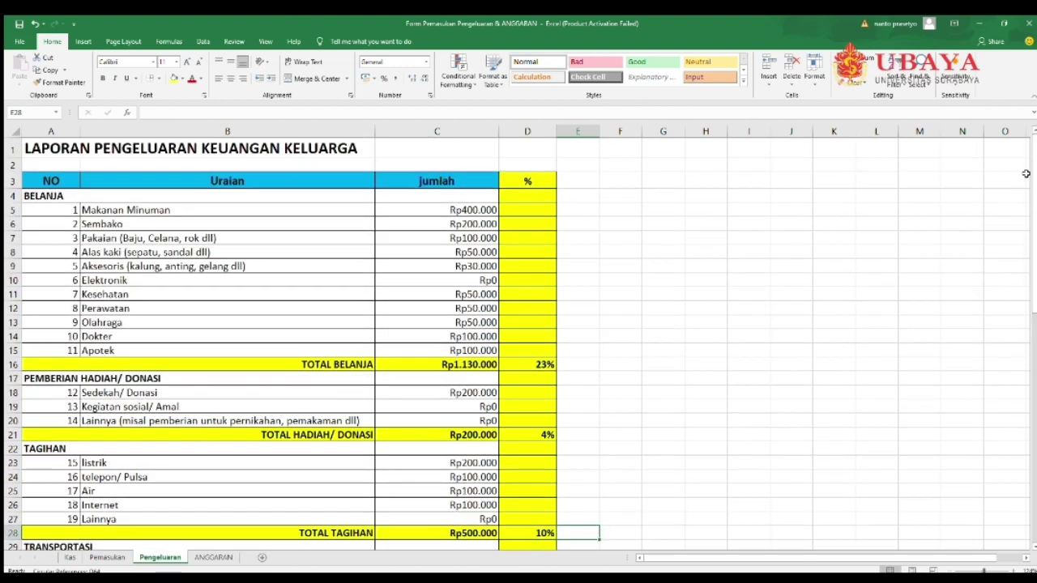
click(538, 367)
key(ctrl+c)
key(Down)
key(Down)
key(Down)
key(Down)
key(Down)
key(Down)
key(Down)
key(Down)
key(Down)
key(Down)
key(Down)
key(Down)
key(Down)
key(Down)
key(Down)
key(Down)
key(Down)
key(Down)
key(Down)
key(Down)
key(Down)
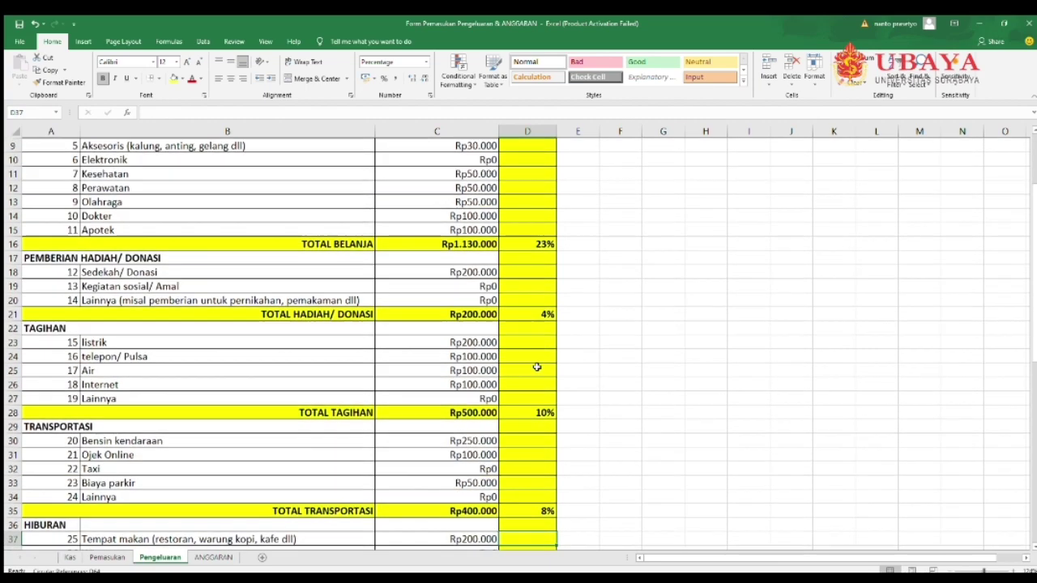
key(Down)
key(Down)
key(Down)
key(Down)
key(Down)
key(Down)
key(Down)
key(Down)
key(Down)
key(Down)
key(Down)
key(Down)
key(Down)
key(Down)
key(Down)
key(Down)
key(Down)
key(Down)
key(Down)
key(Down)
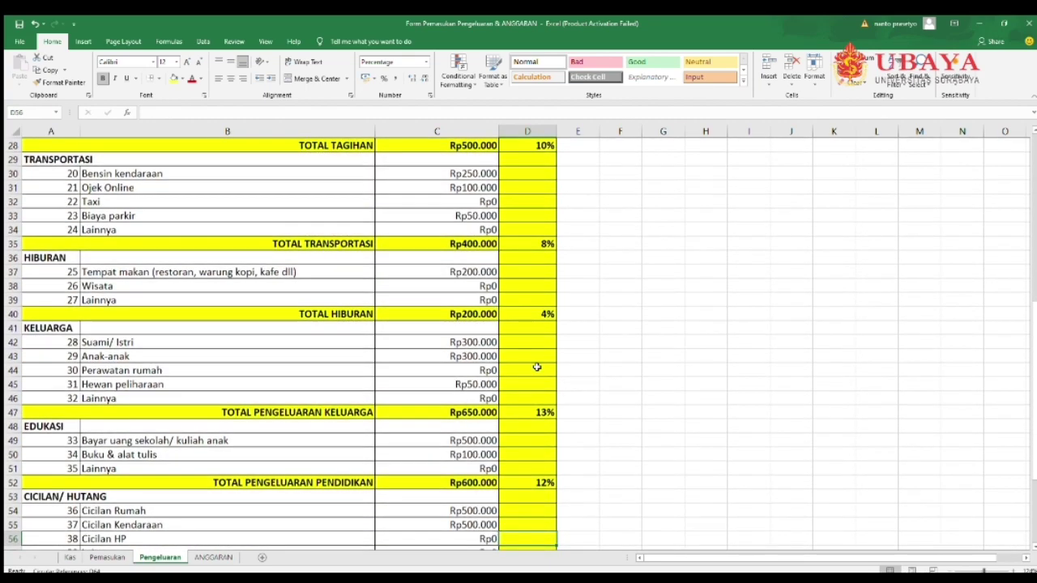
key(Down)
key(Down)
key(Up)
key(Up)
key(Up)
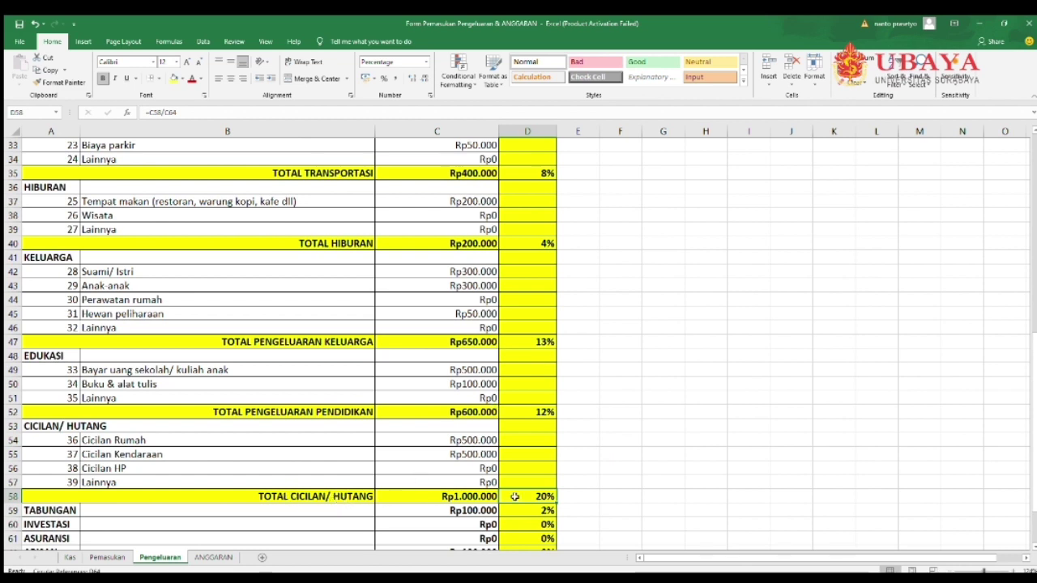
Examine the column D percentages for TABUNGAN, INVESTASI, ASURANSI, ARISAN and TOTAL PENGELUARAN
key(Down)
key(Down)
key(Down)
key(Down)
key(Down)
key(Down)
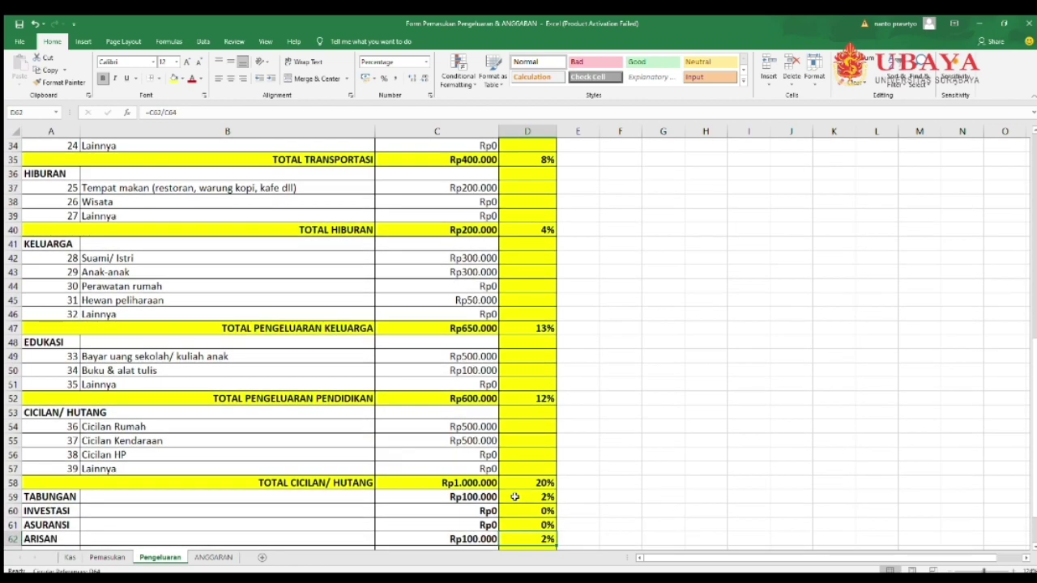
key(Down)
key(Down)
key(Down)
key(Down)
key(Down)
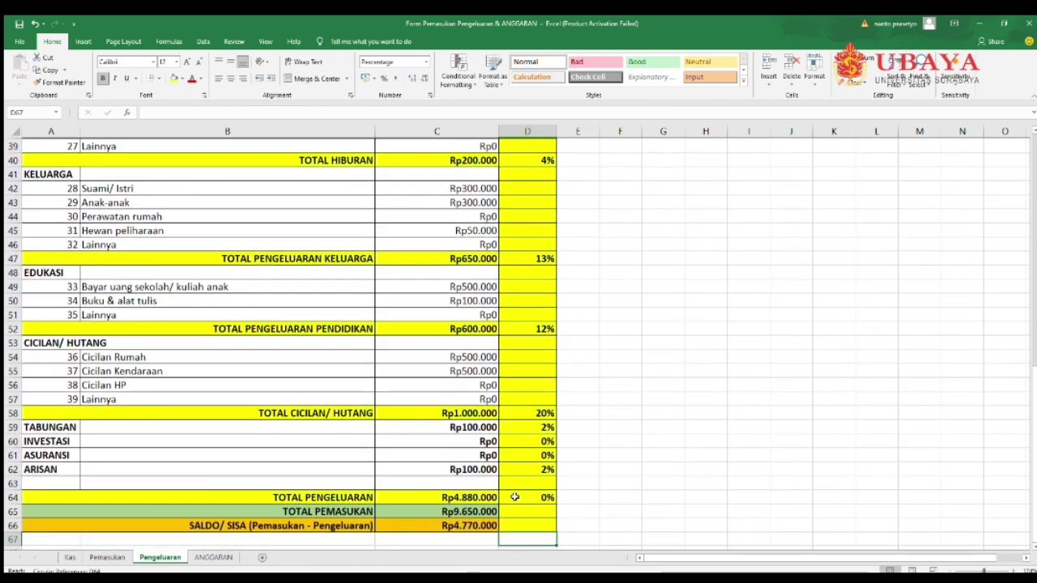
Recheck the column D percentages from the end of the expense report back up to its title row
key(Up)
key(Up)
key(Up)
key(Up)
key(Up)
key(Up)
key(Up)
key(Up)
key(Up)
key(Up)
key(Up)
key(Up)
key(Up)
key(Up)
key(Up)
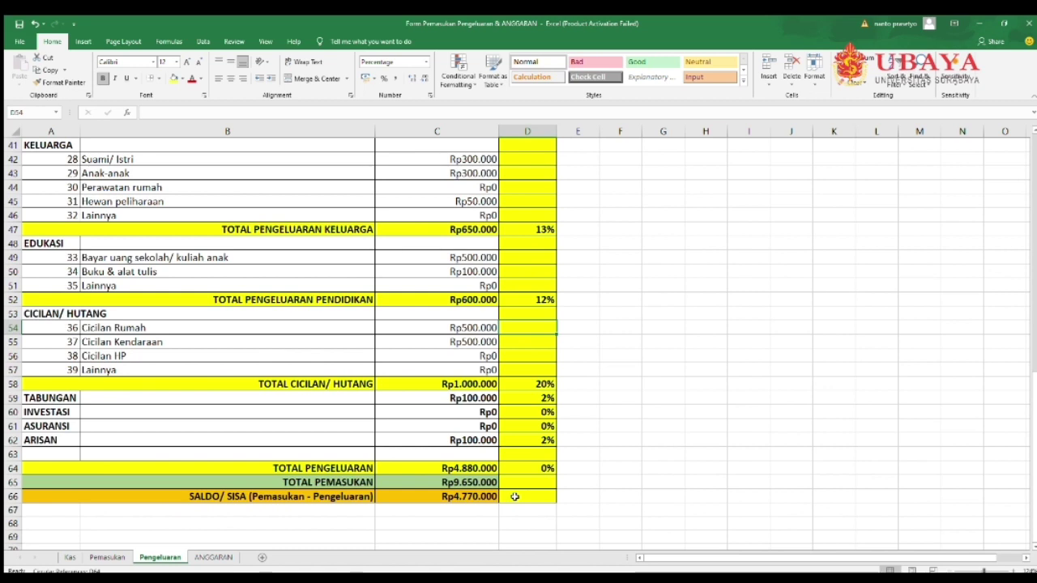
key(Up)
key(Up)
key(Up)
key(Up)
key(Up)
key(Up)
key(Up)
key(Up)
key(Up)
key(Up)
key(Up)
key(Up)
key(Up)
key(Up)
key(Up)
key(Up)
key(Up)
key(Up)
key(Up)
key(Up)
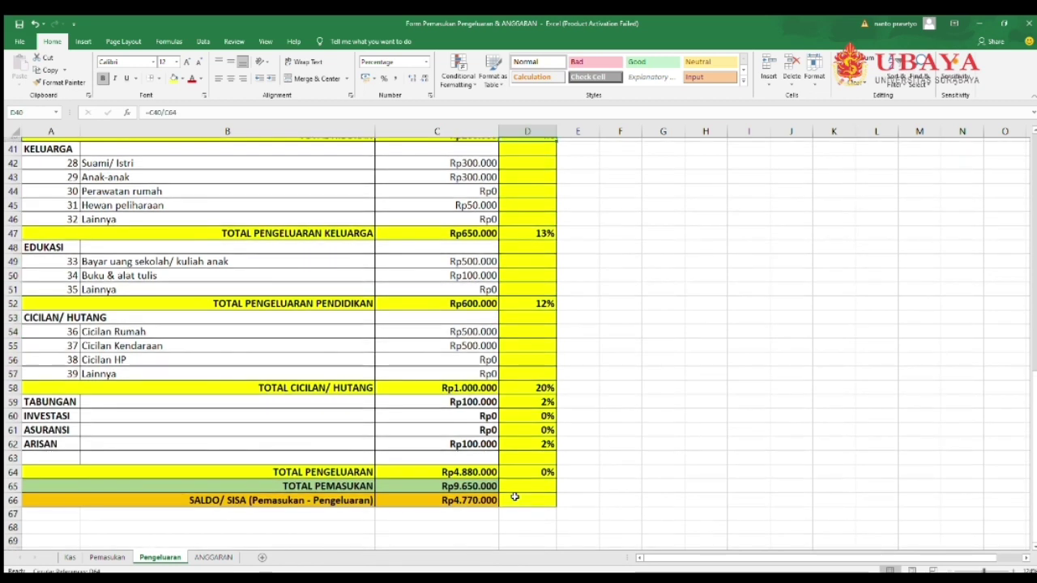
key(Up)
key(Up)
key(Up)
key(Up)
key(Up)
key(Up)
key(Up)
key(Up)
key(Up)
key(Up)
key(Up)
key(Up)
key(Up)
key(Up)
key(Up)
key(Up)
key(Up)
key(Up)
key(Up)
key(Up)
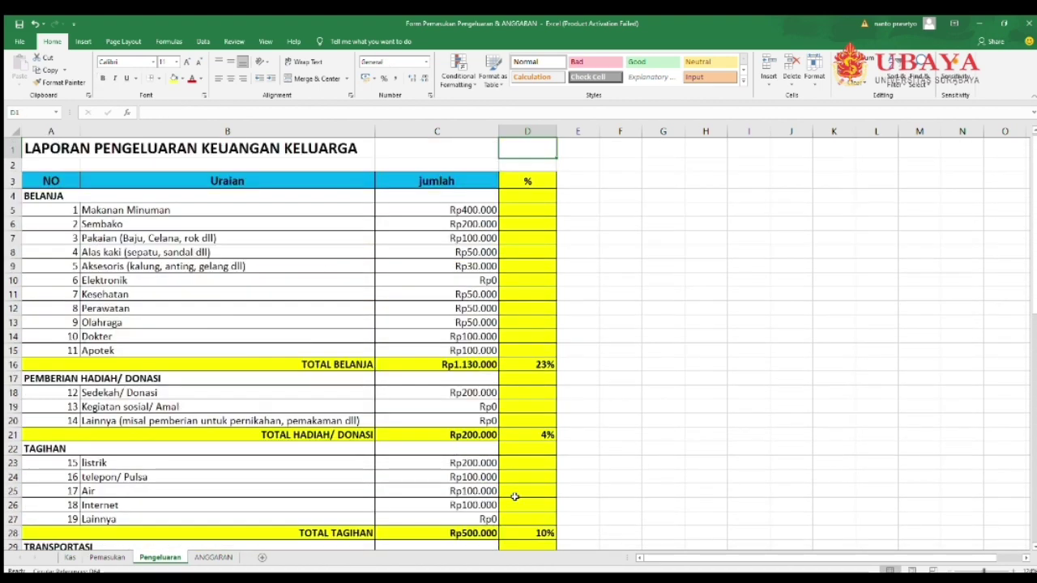
key(Down)
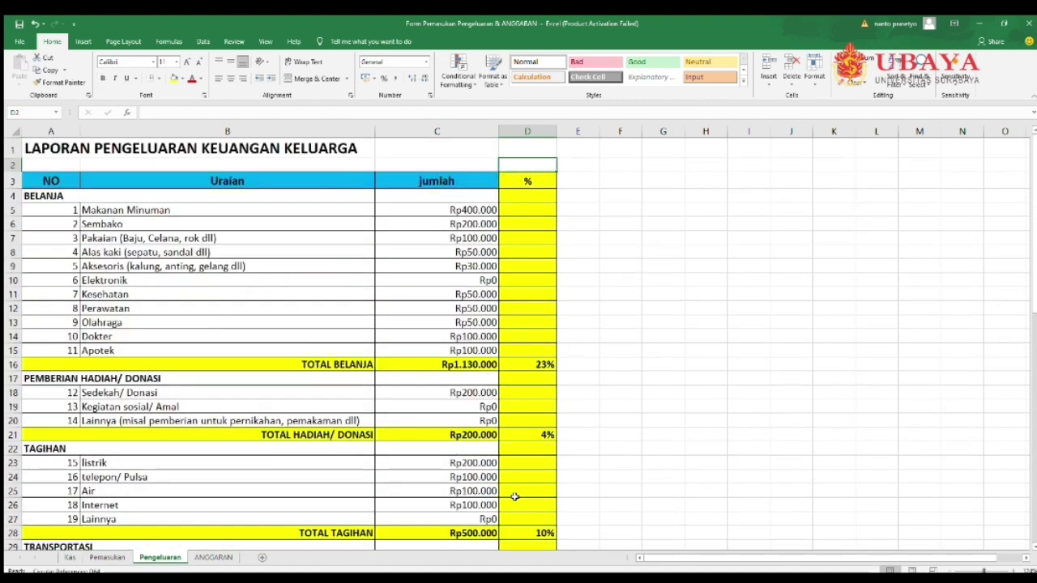
key(Down)
key(Down)
key(Down)
key(Down)
key(Down)
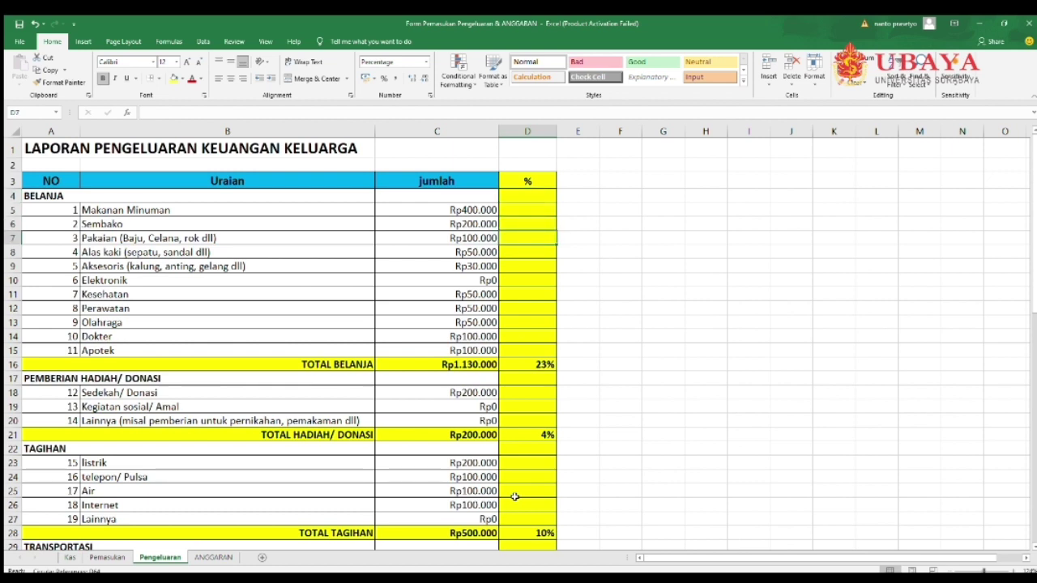
click(387, 455)
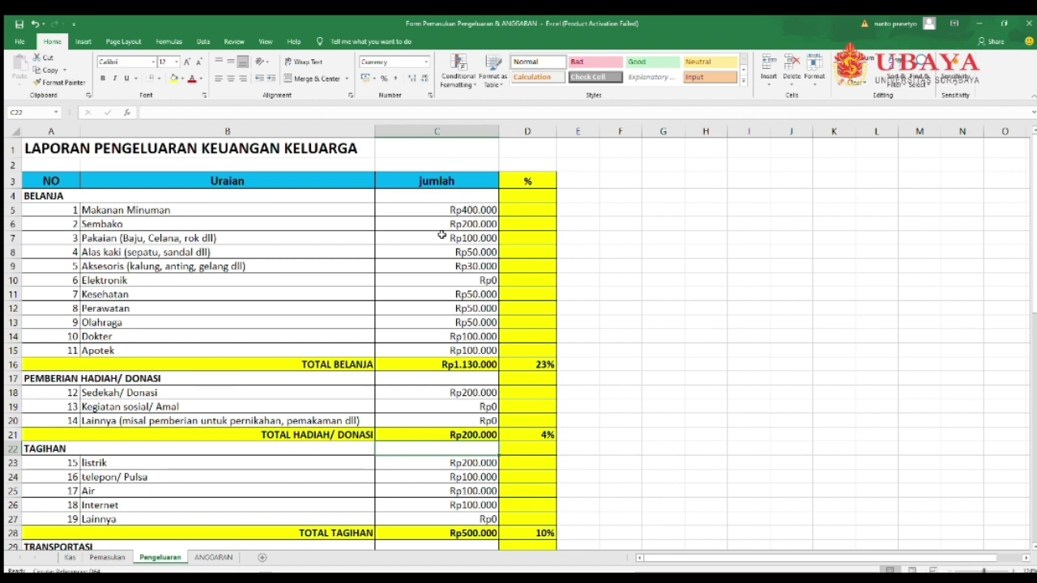
click(348, 254)
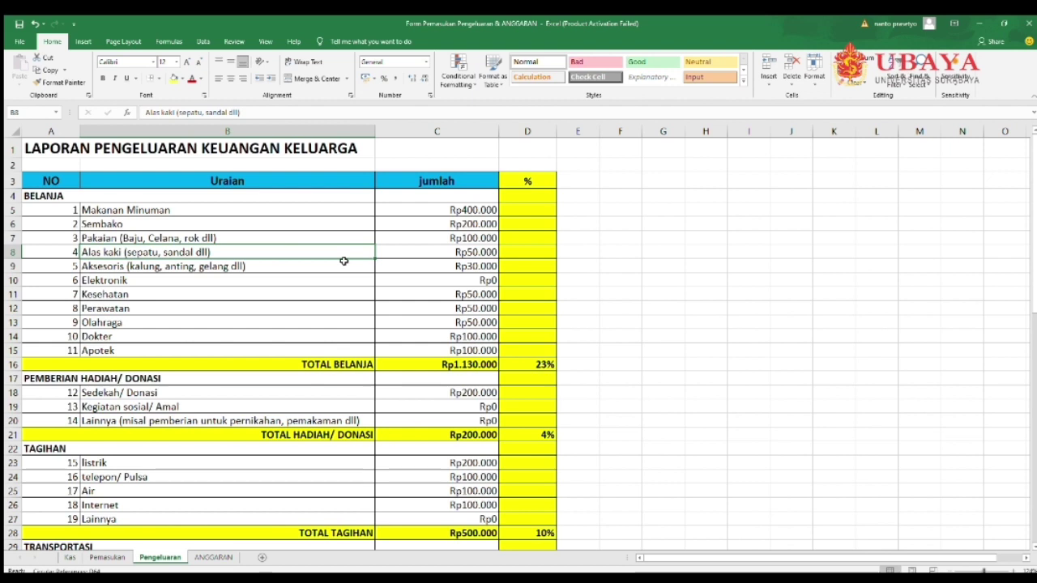
Open the ANGGARAN sheet and review the PENDAPATAN table's NO, JENIS, KETERANGAN, RENCANA and REALISASI headings
click(215, 558)
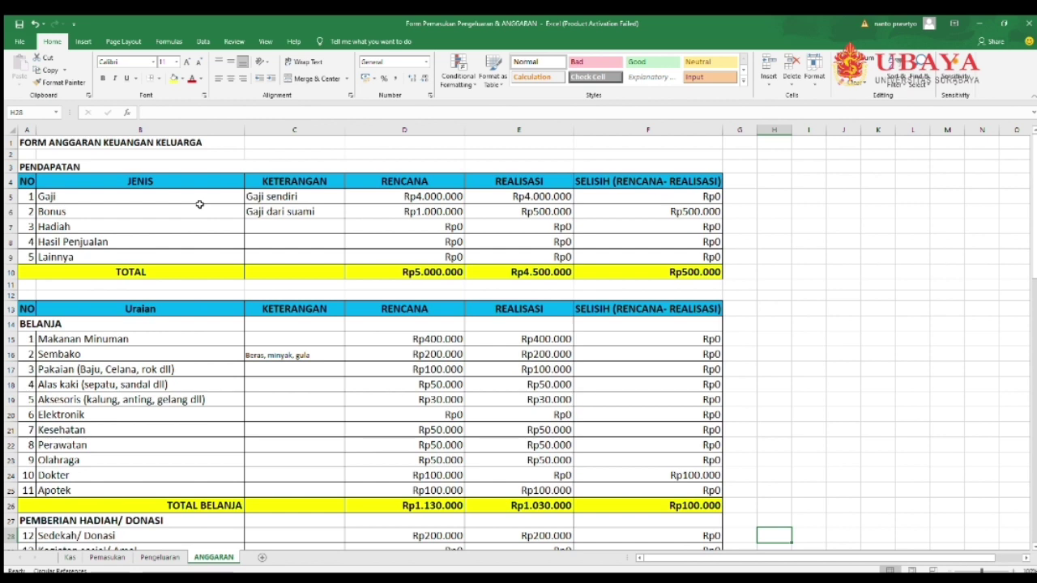
click(49, 171)
click(26, 182)
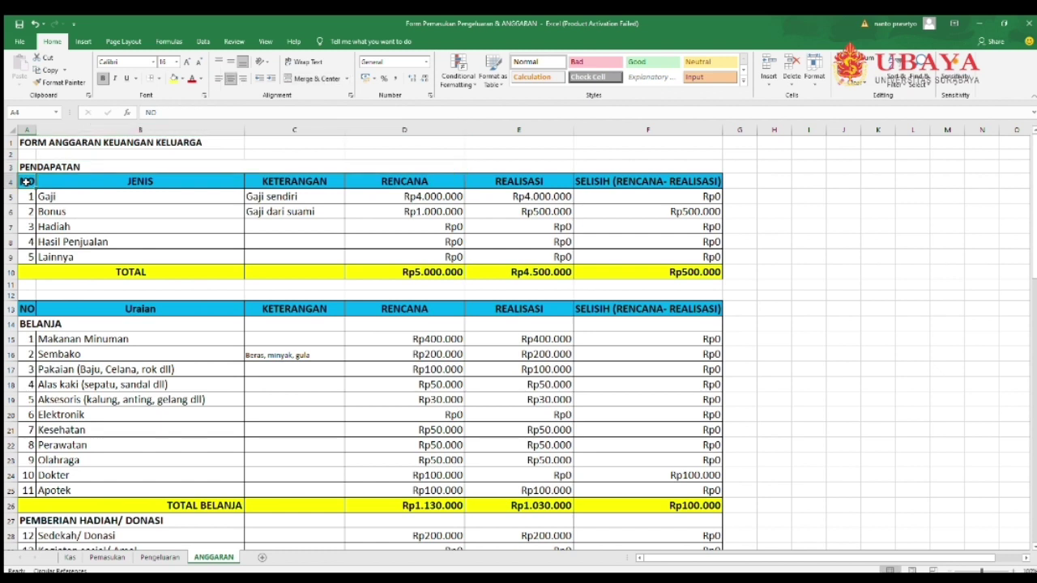
click(120, 182)
click(308, 179)
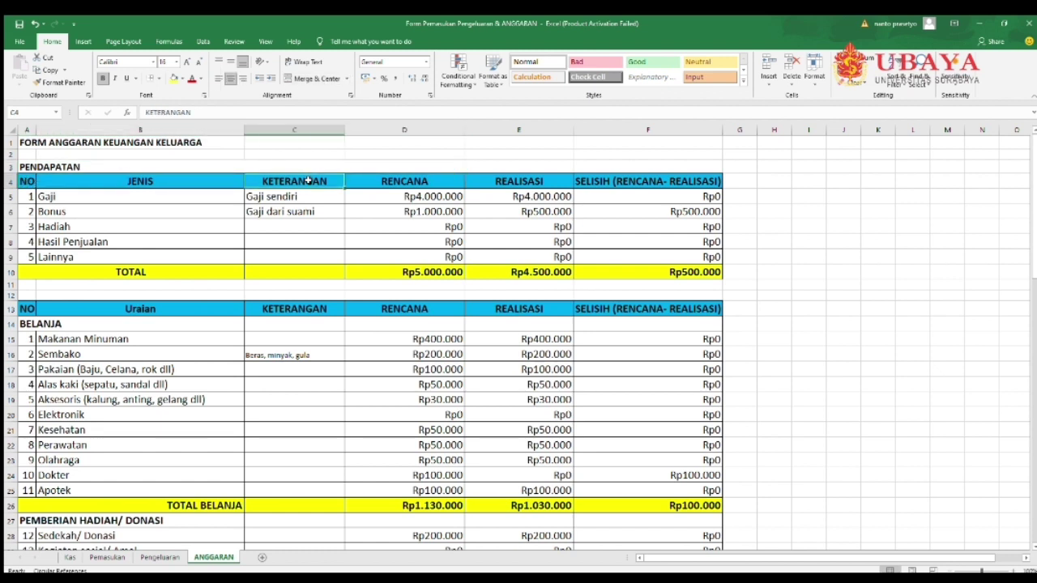
click(405, 183)
click(537, 184)
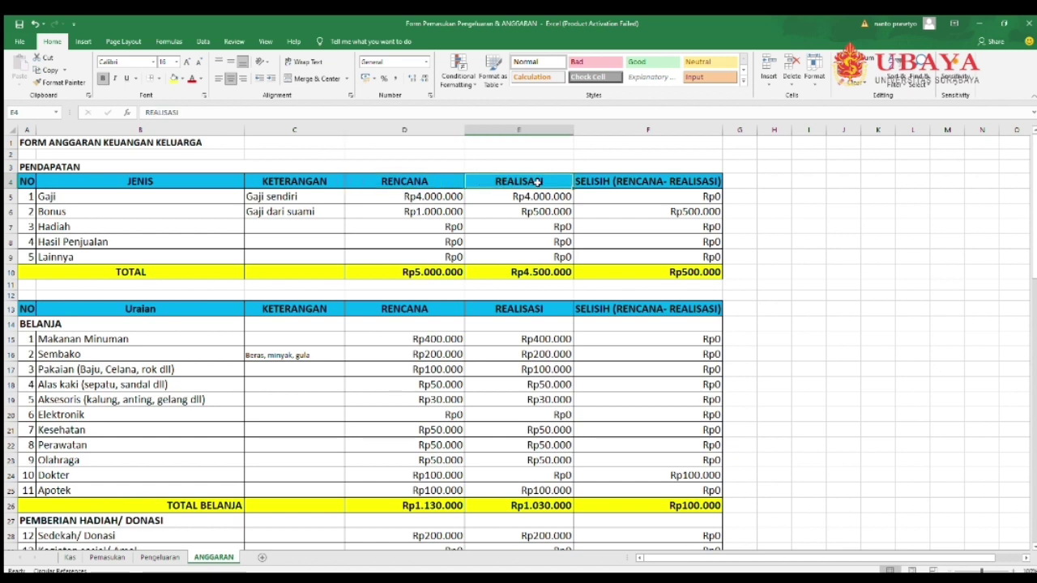
Review the PENDAPATAN table's SELISIH heading and compare the RENCANA and REALISASI amounts for Gaji and Bonus
click(626, 181)
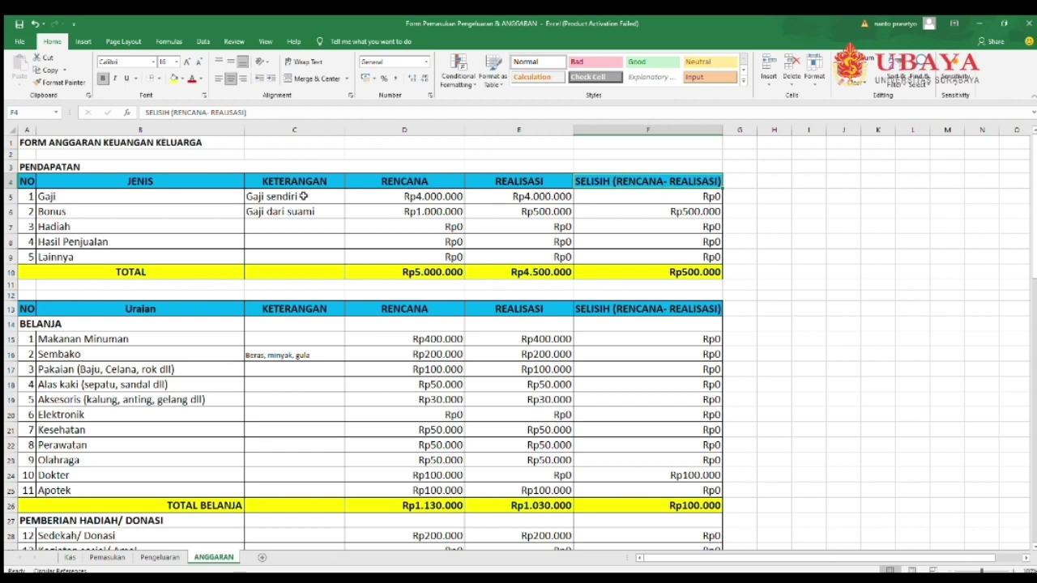
click(425, 193)
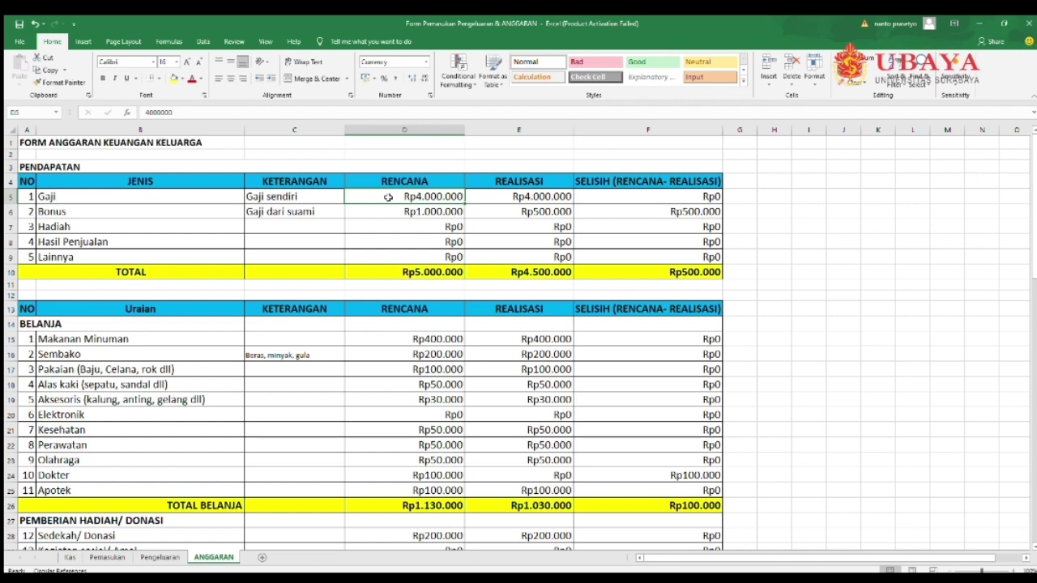
click(203, 215)
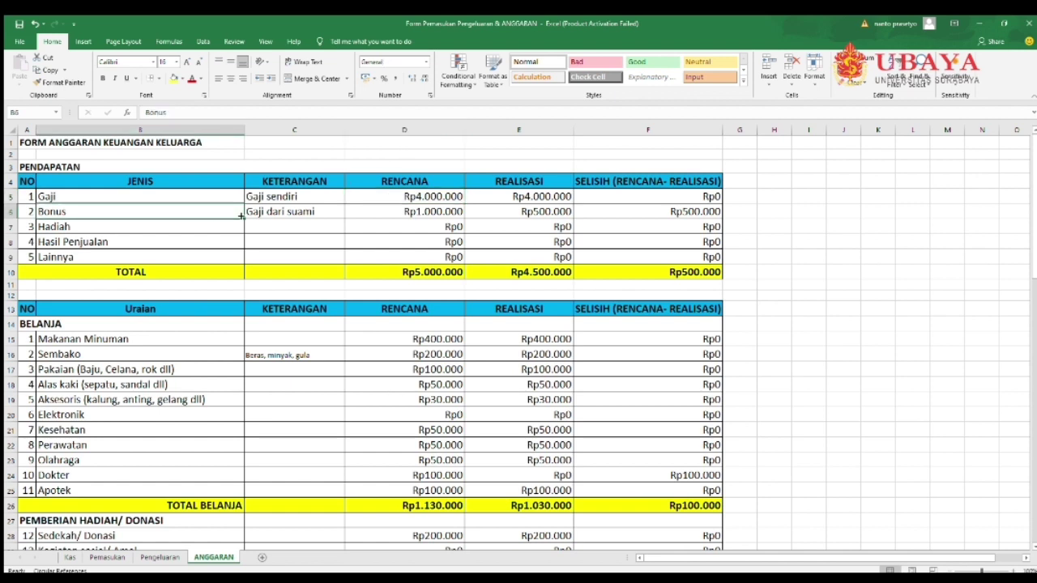
click(404, 212)
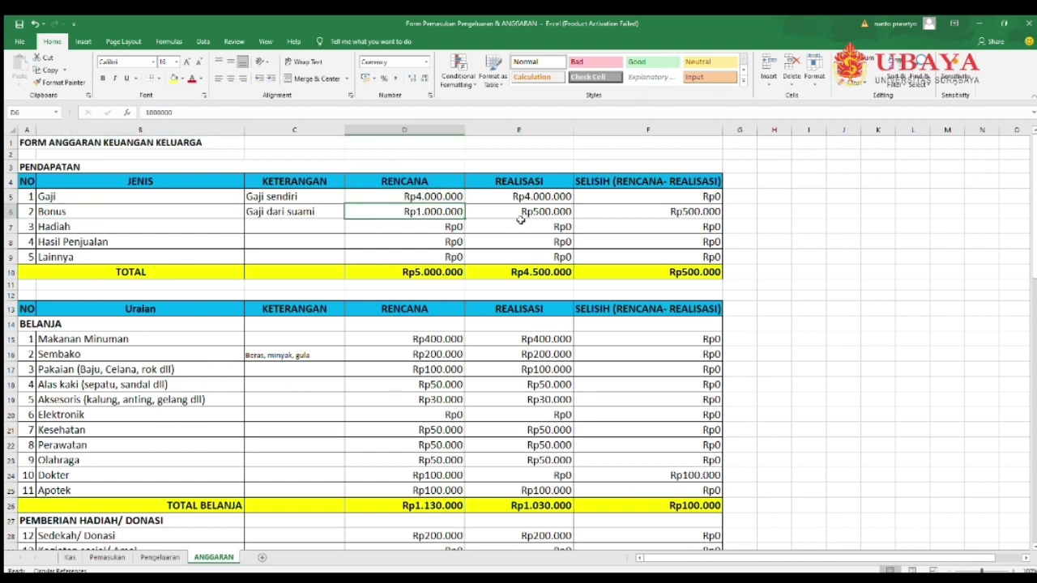
drag(519, 173, 525, 256)
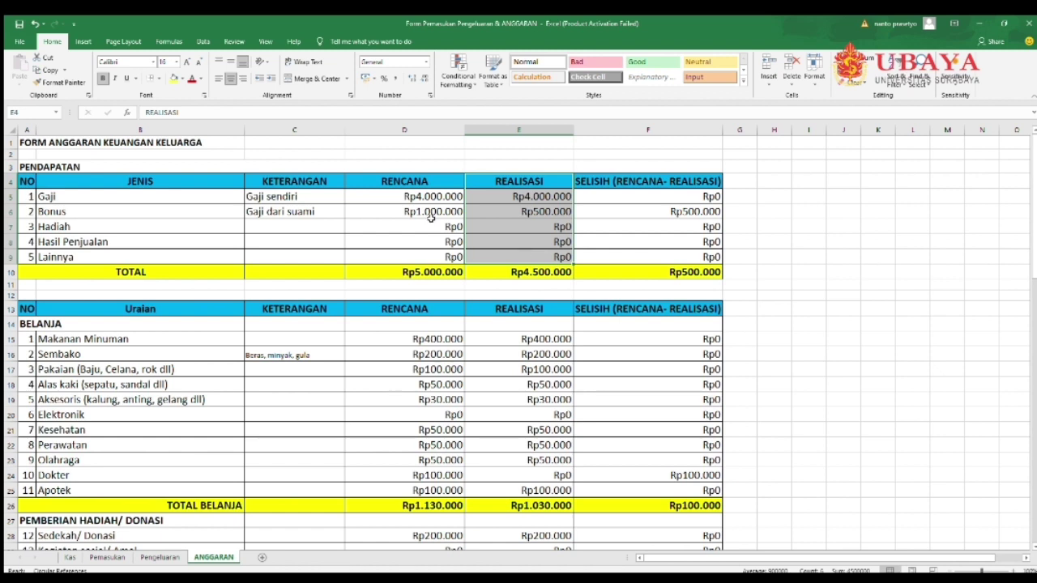
click(389, 218)
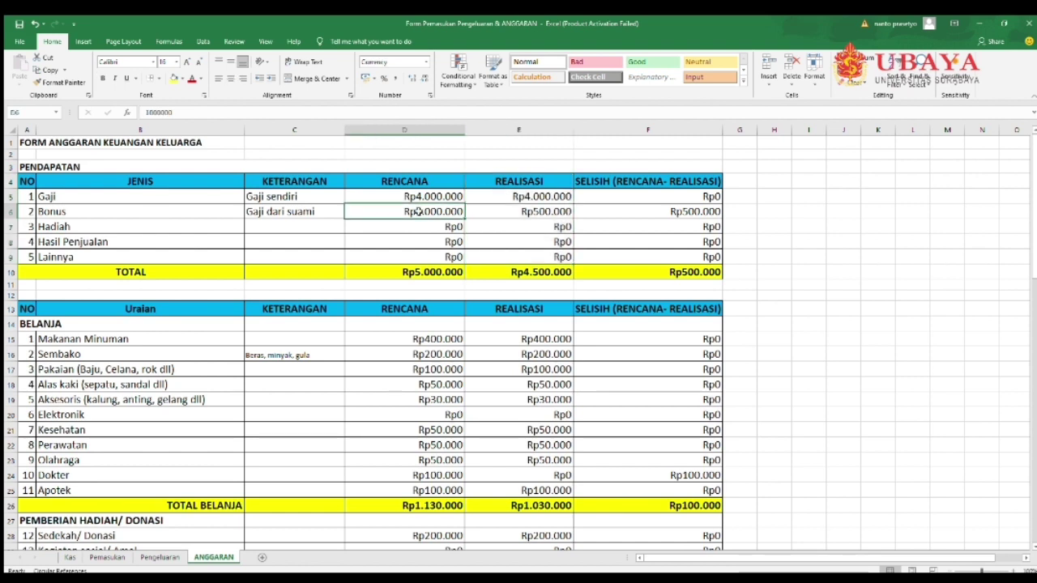
click(513, 214)
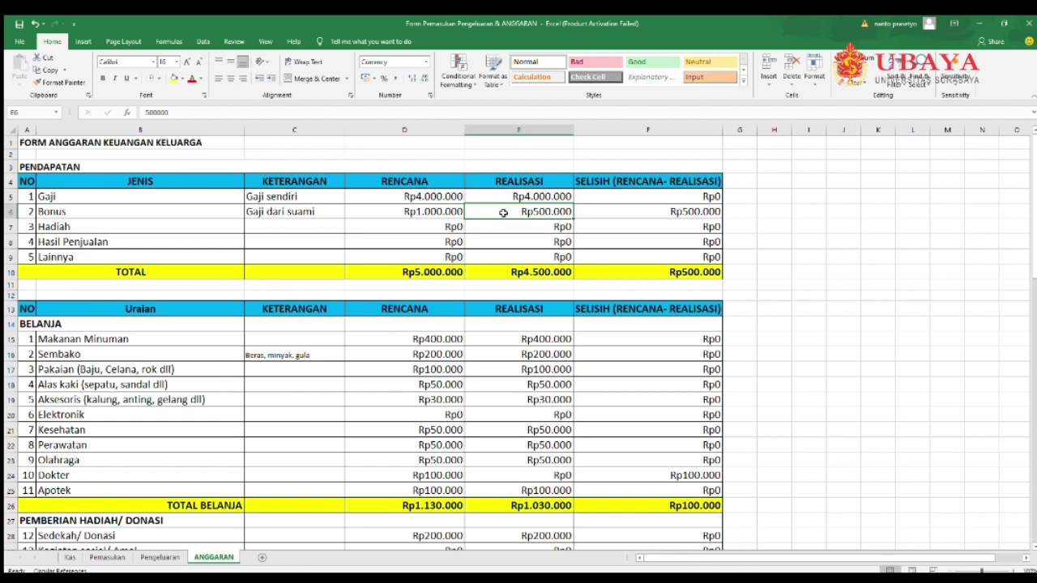
Examine the BELANJA section's RENCANA amounts with their total formula, and the REALISASI amounts from Makanan Minuman to Apotek
drag(1033, 217, 1035, 257)
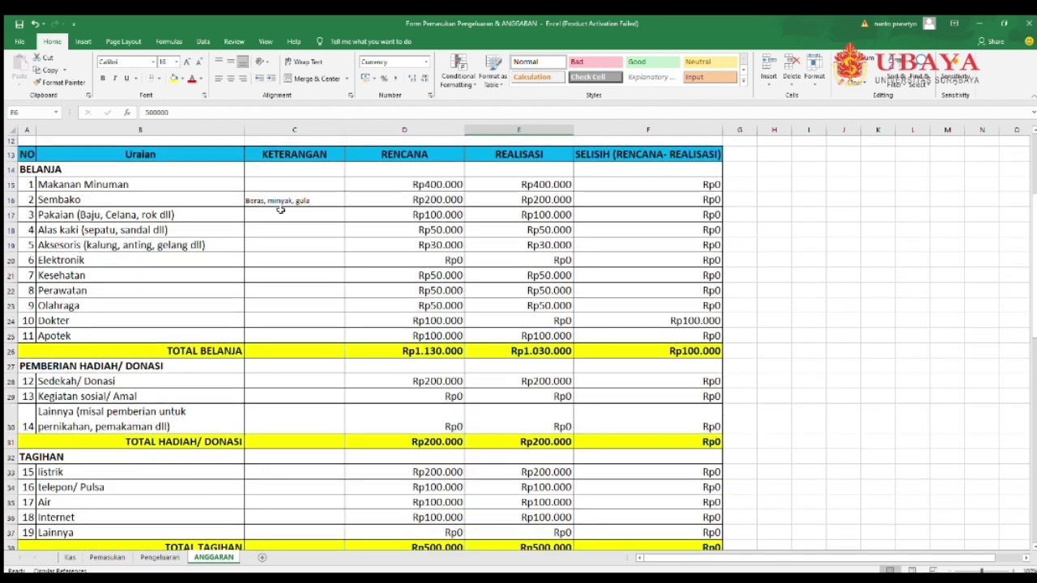
click(406, 188)
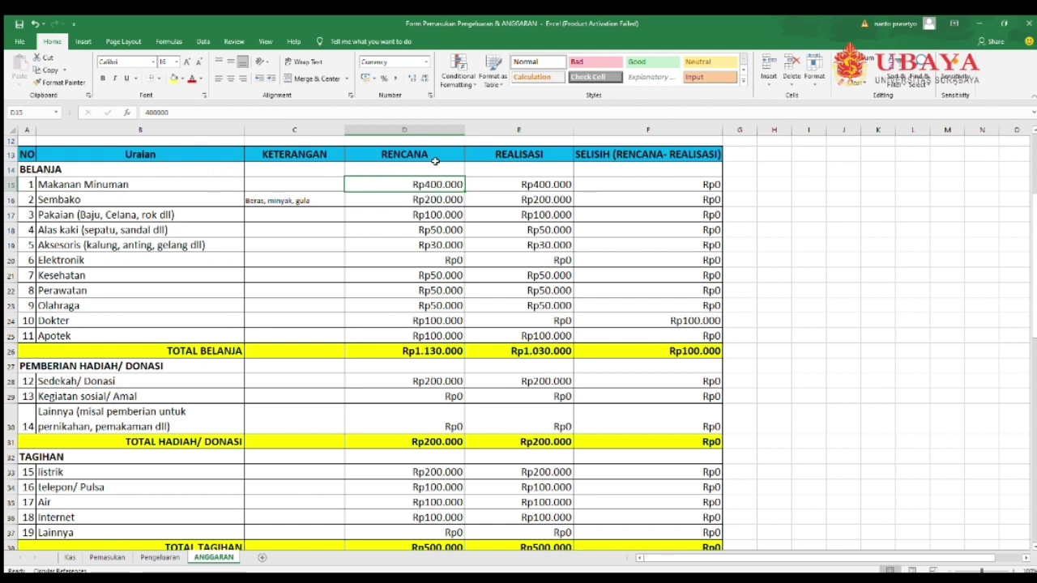
drag(396, 180, 386, 334)
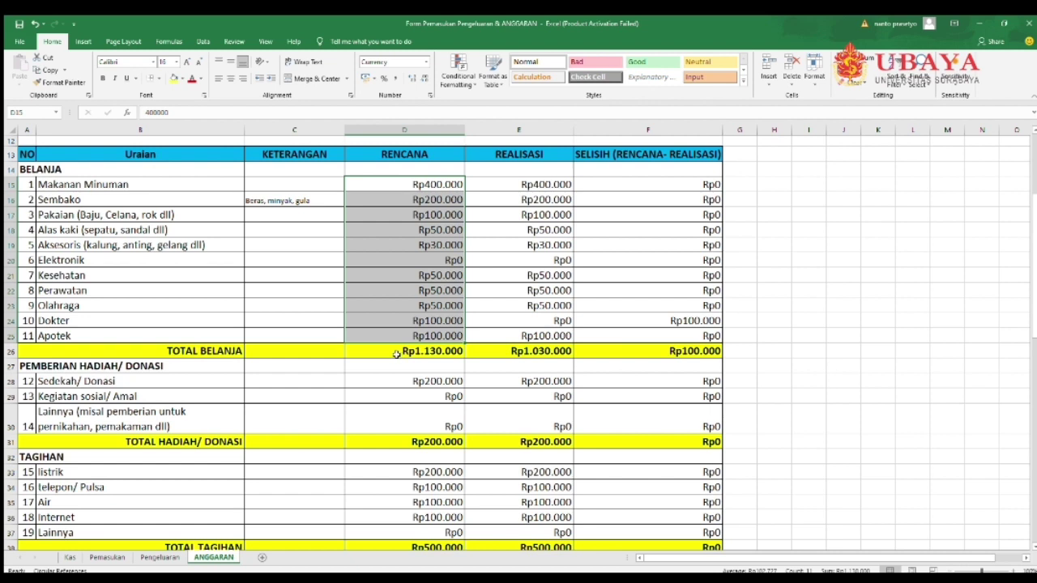
click(397, 354)
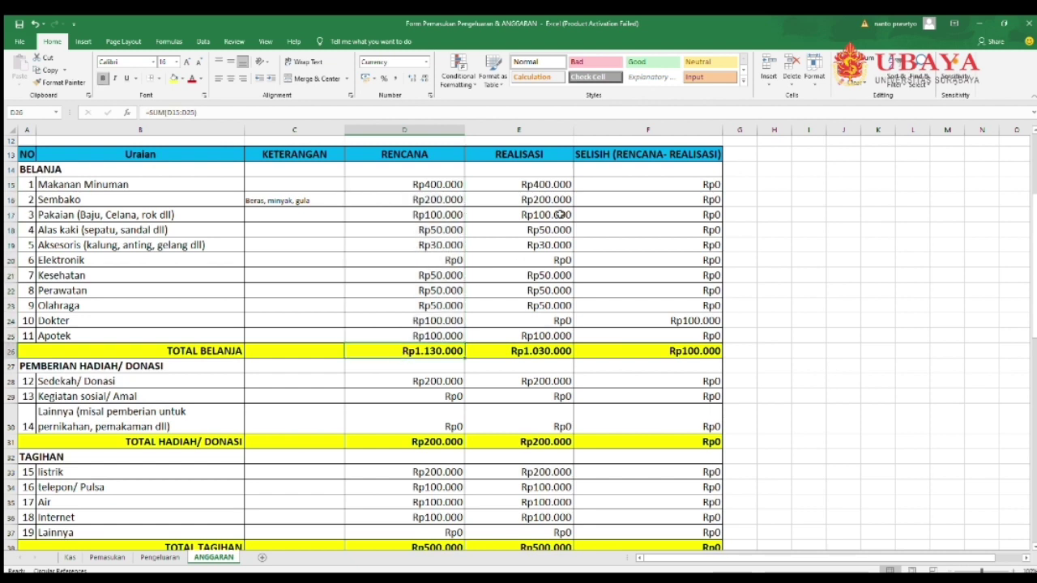
click(548, 186)
drag(548, 186, 555, 340)
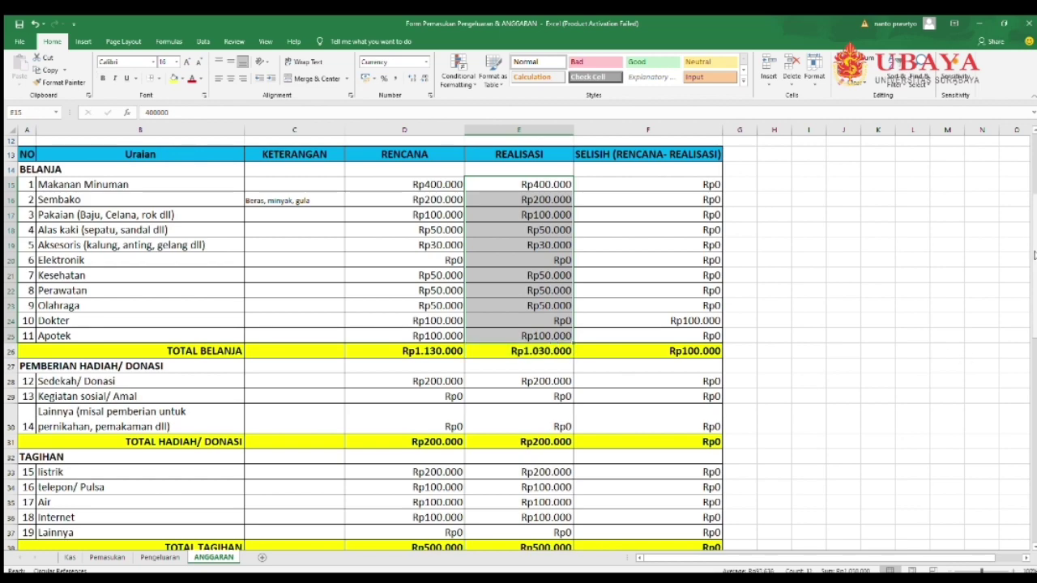
Check the total rows for HADIAH/ DONASI, TAGIHAN and TRANSPORTASI, including the TRANSPORTASI sum formulas
drag(1034, 254, 1033, 320)
click(252, 268)
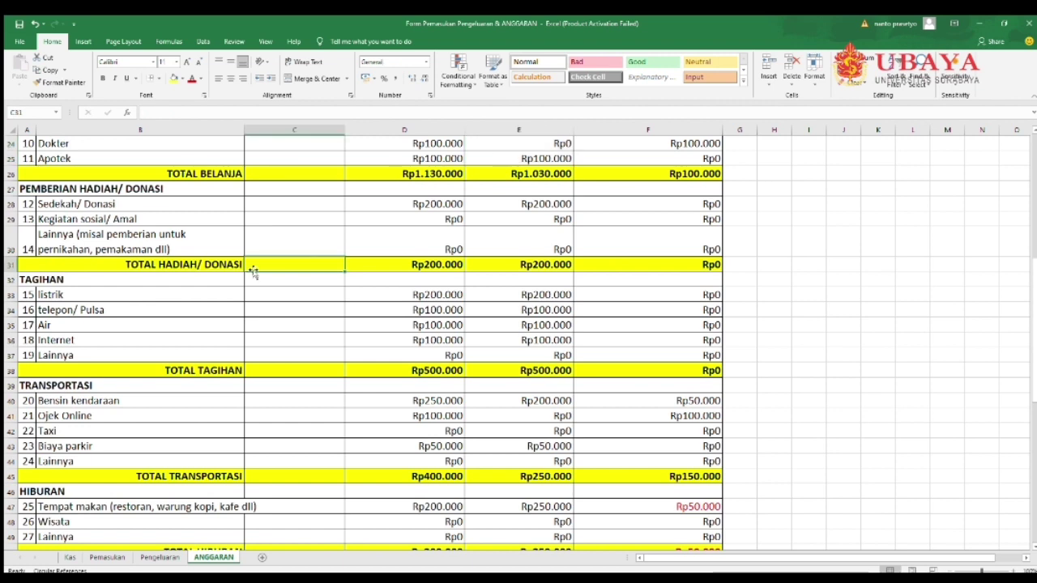
click(217, 375)
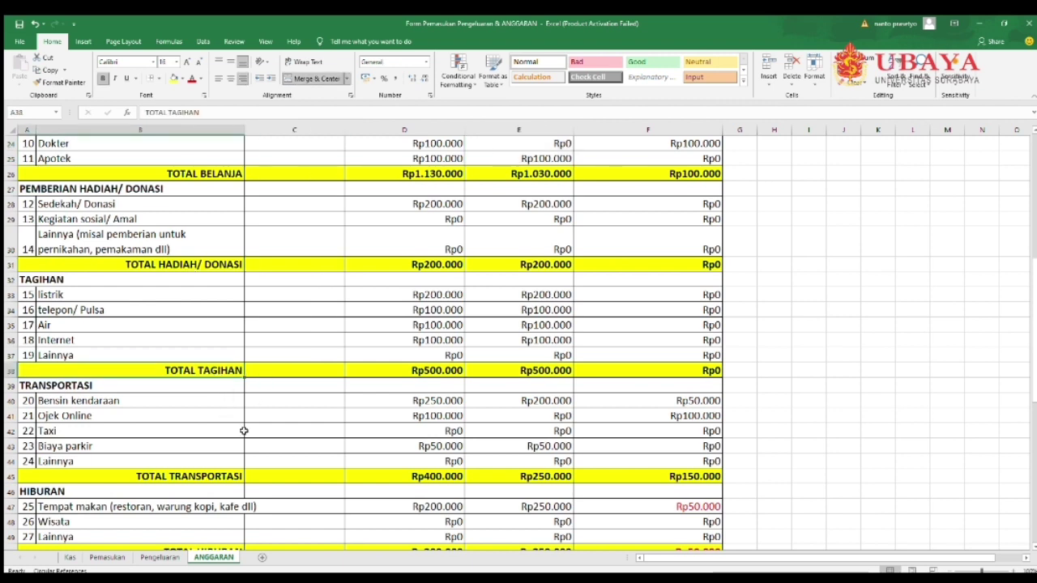
click(203, 476)
key(Right)
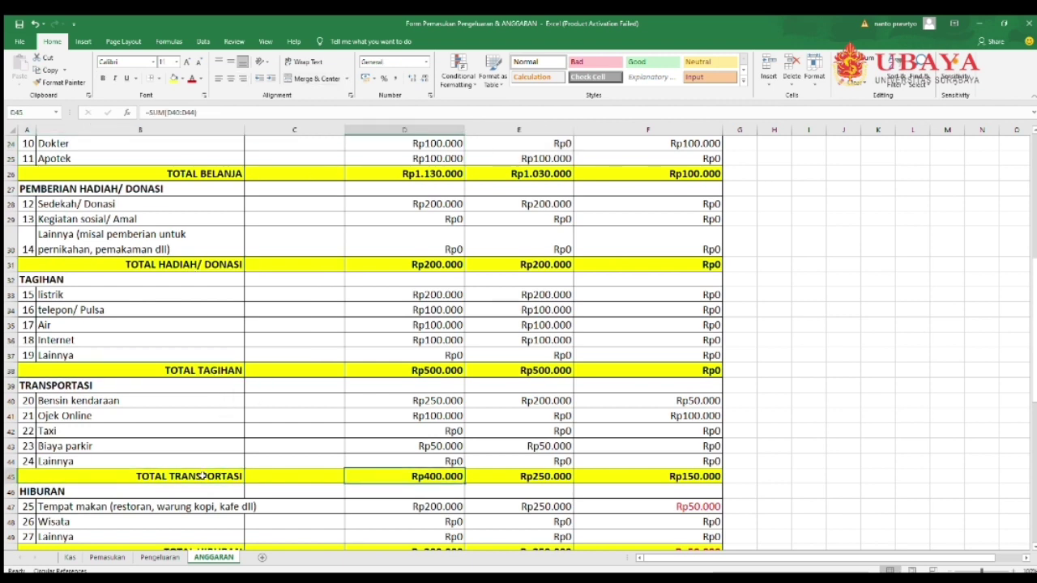
key(Right)
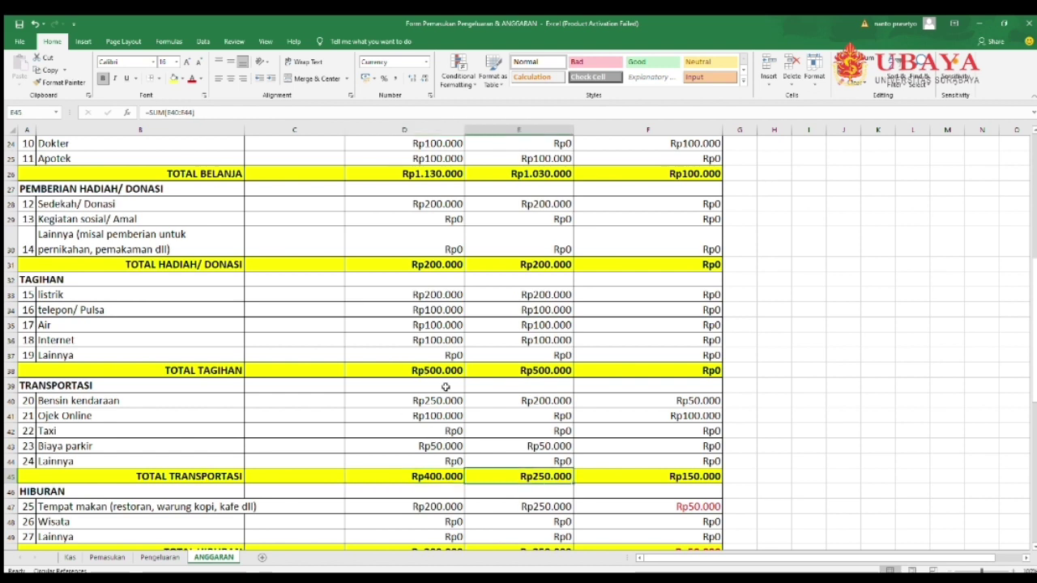
Compare the TRANSPORTASI section's RENCANA and REALISASI amounts from Bensin kendaraan down to TOTAL TRANSPORTASI
click(169, 477)
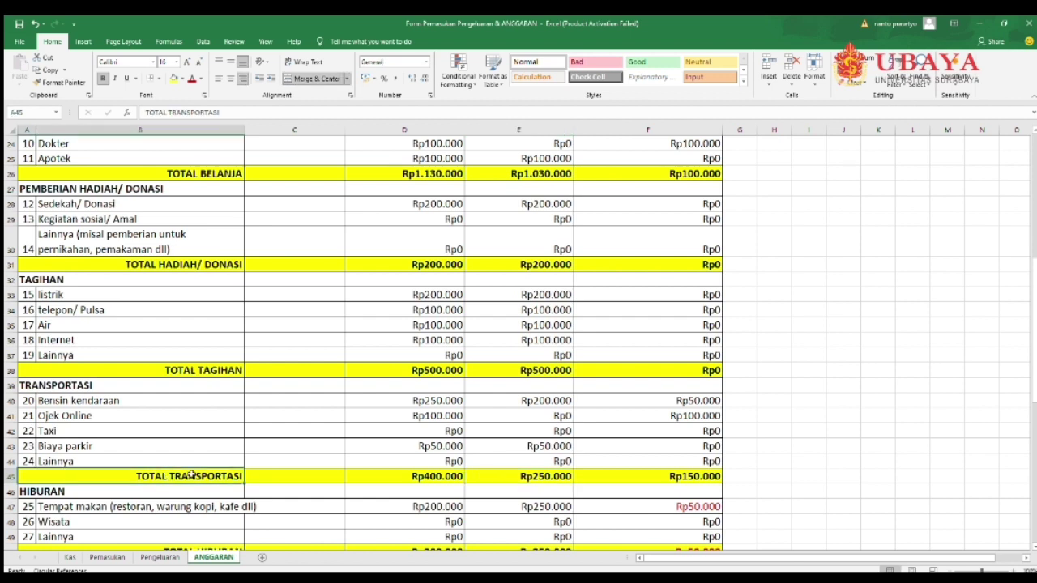
drag(411, 401, 414, 479)
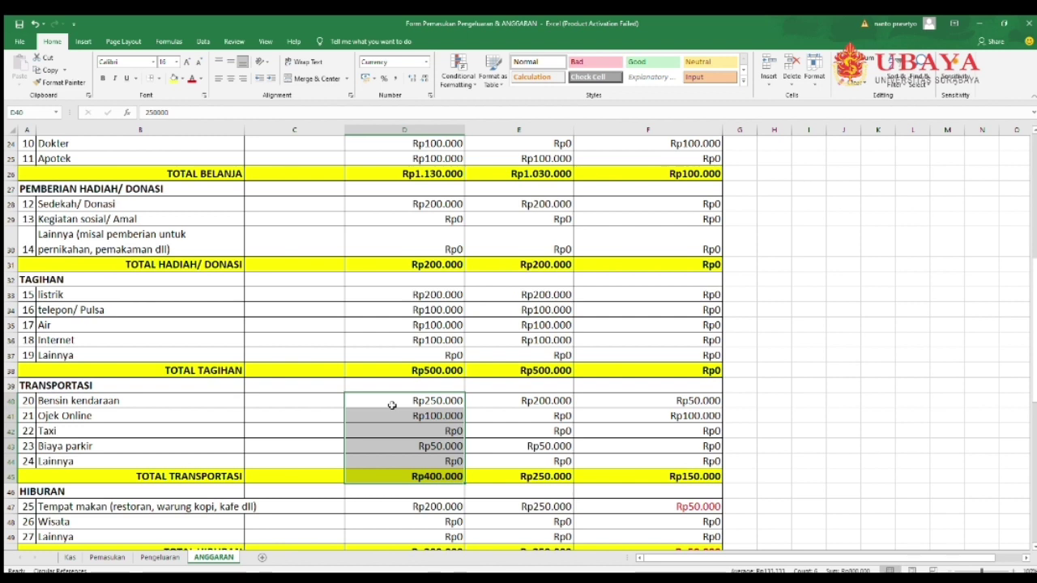
click(497, 403)
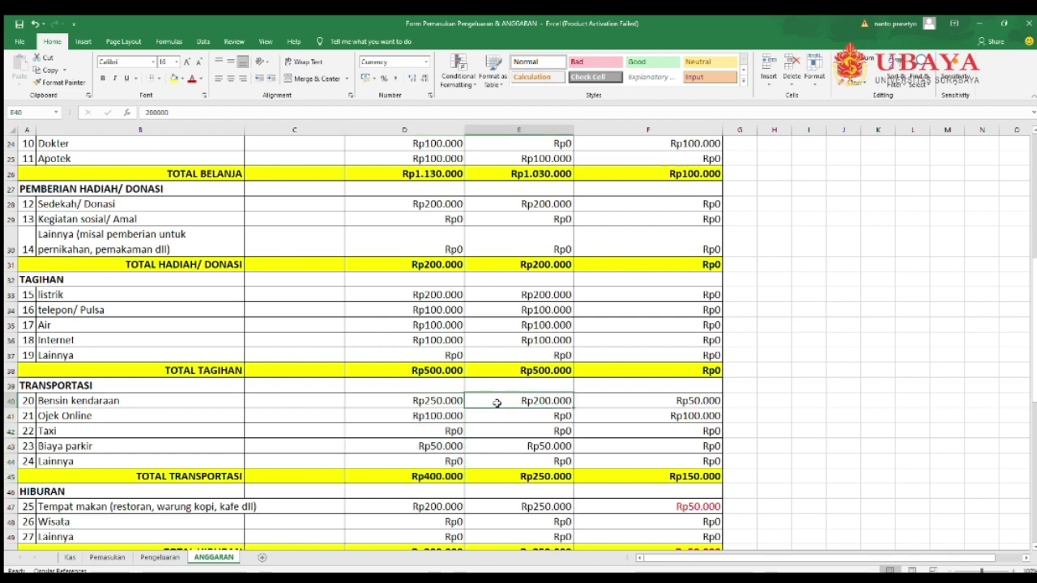
drag(497, 403, 501, 472)
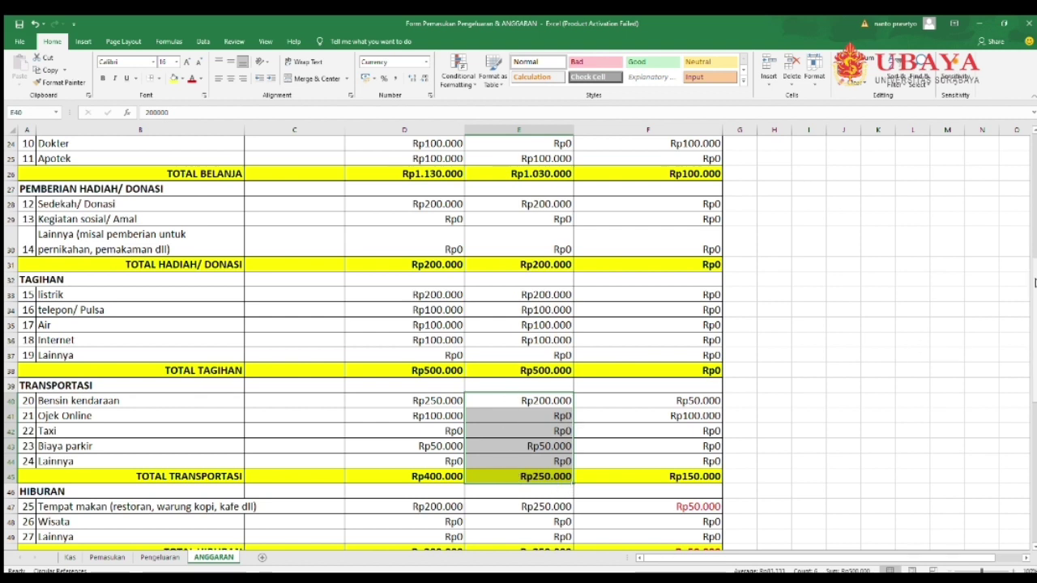
Look over the whole budget form from its closing totals to the expense table's RENCANA and REALISASI headings and back
drag(1035, 282, 1031, 441)
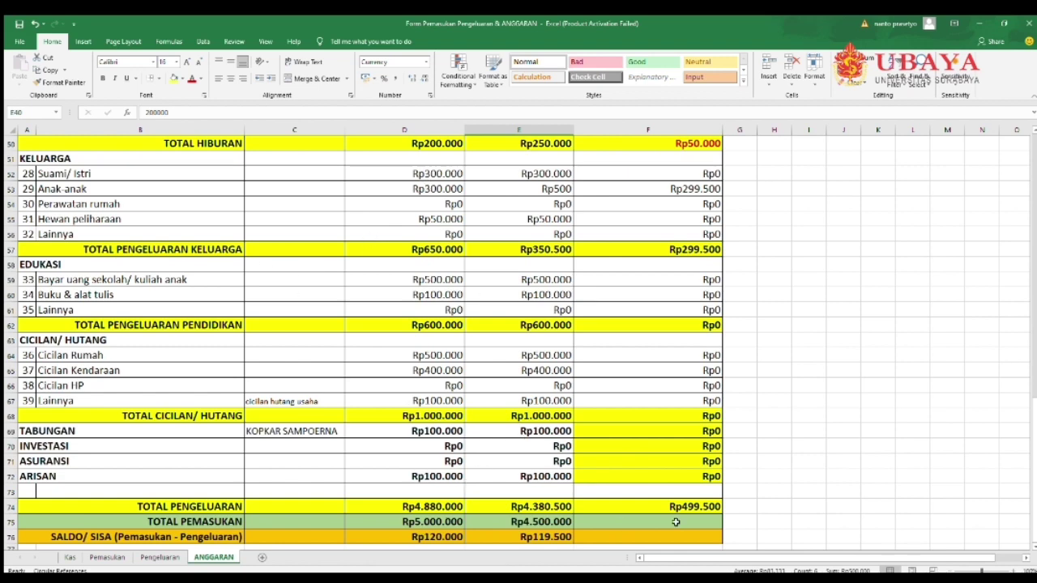
drag(1034, 477, 1028, 166)
click(445, 314)
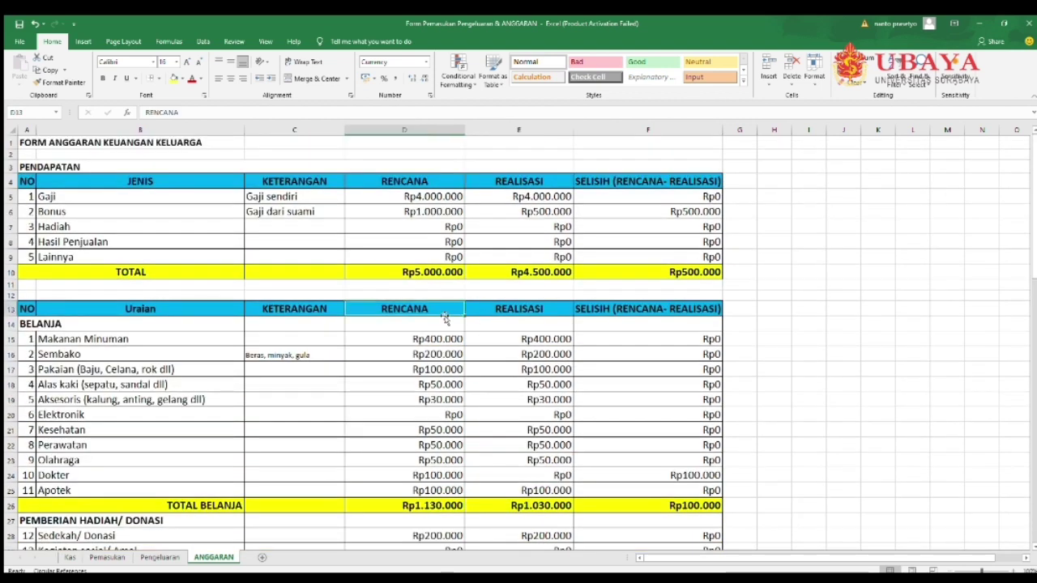
click(522, 310)
click(432, 310)
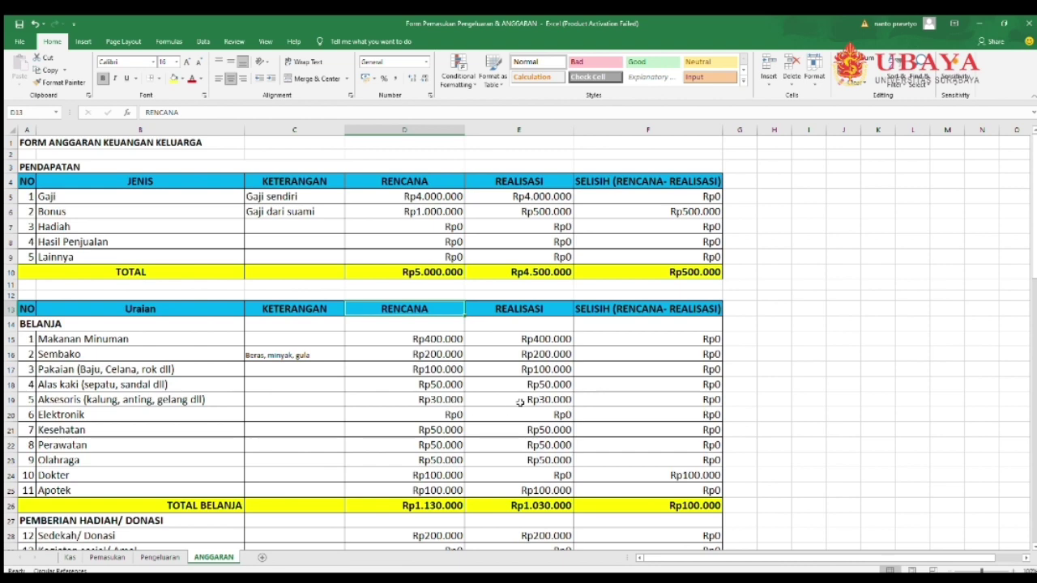
drag(1033, 263, 1029, 396)
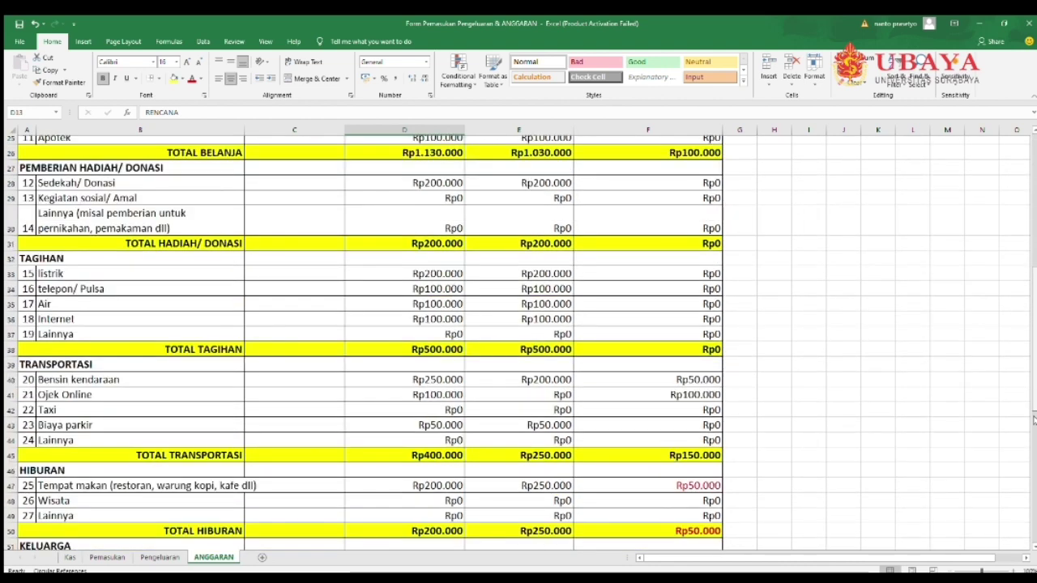
drag(1033, 443, 1034, 532)
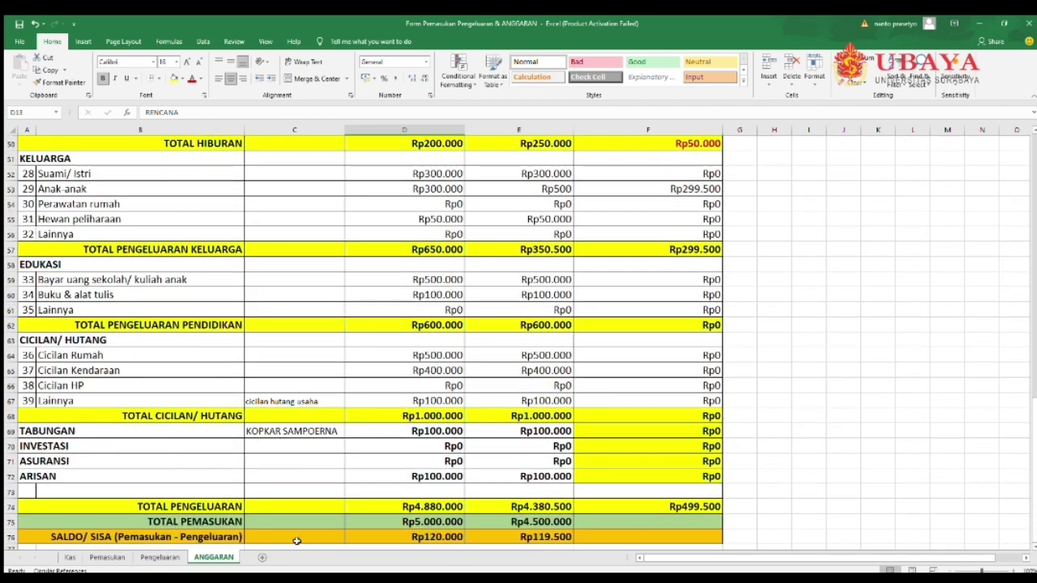
Examine the TOTAL PENGELUARAN row's formulas in the RENCANA, REALISASI and SELISIH columns
click(210, 503)
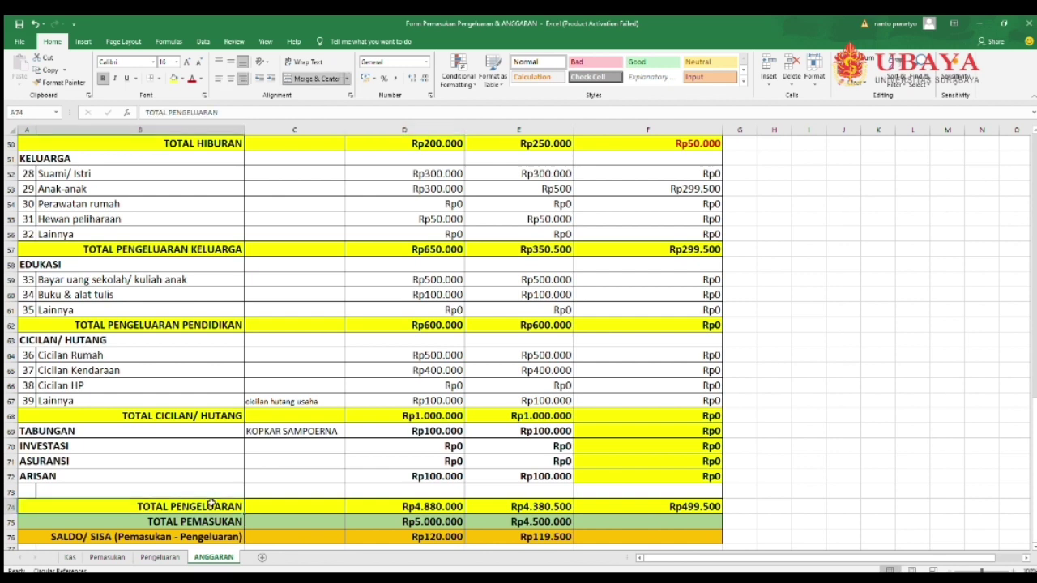
click(514, 510)
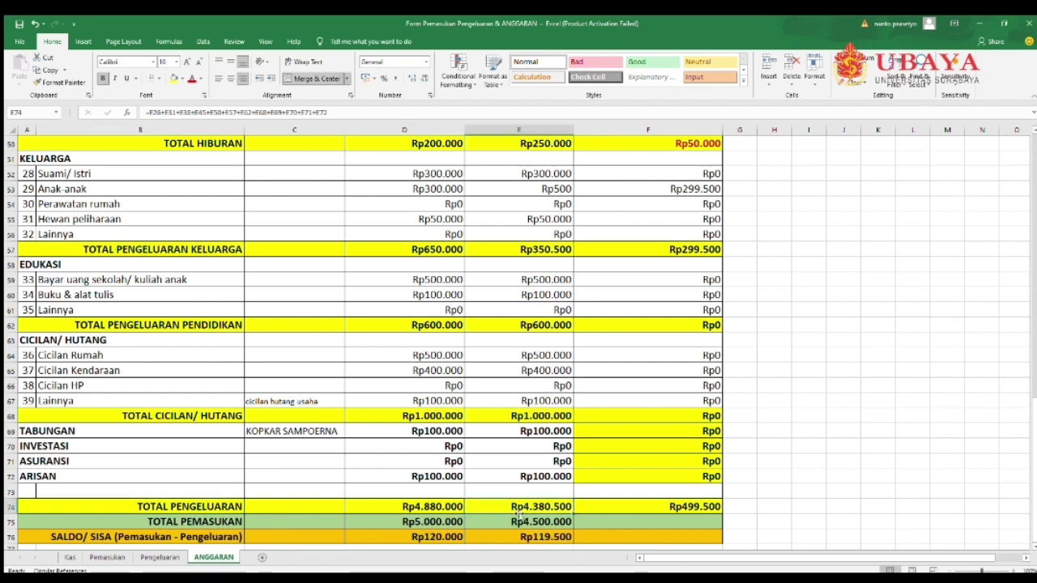
click(412, 505)
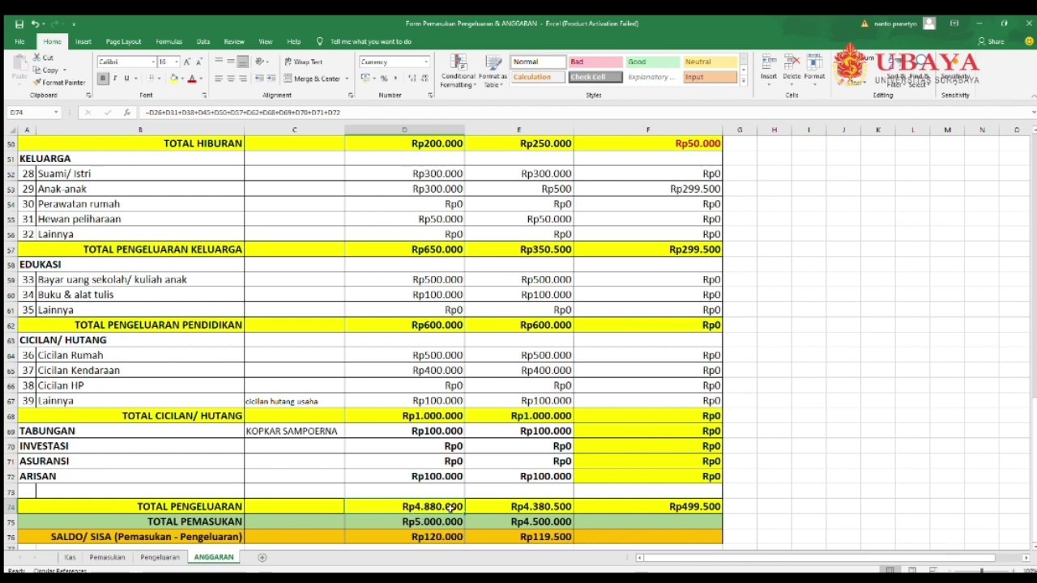
click(516, 507)
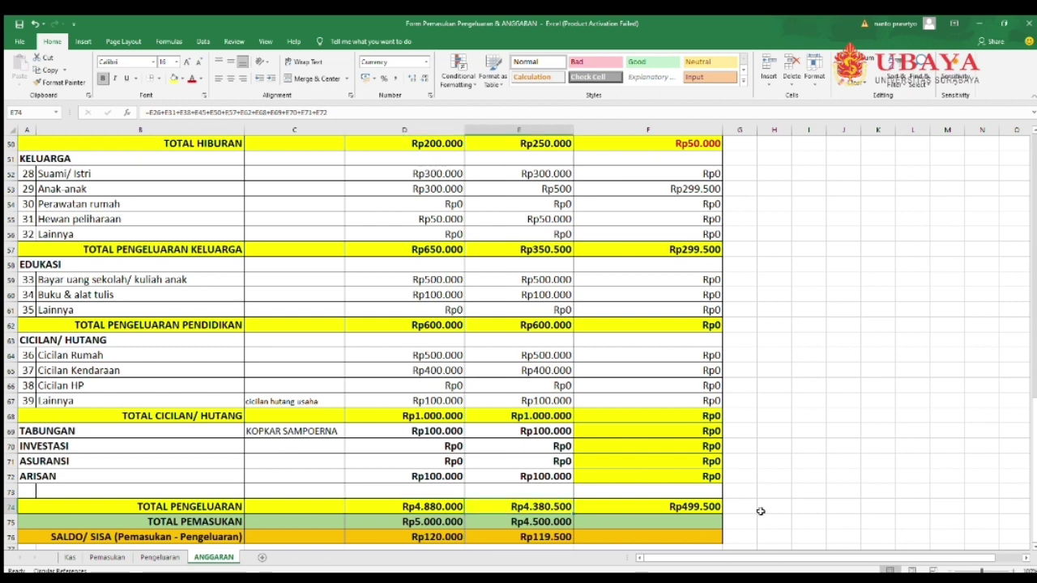
click(532, 506)
click(617, 507)
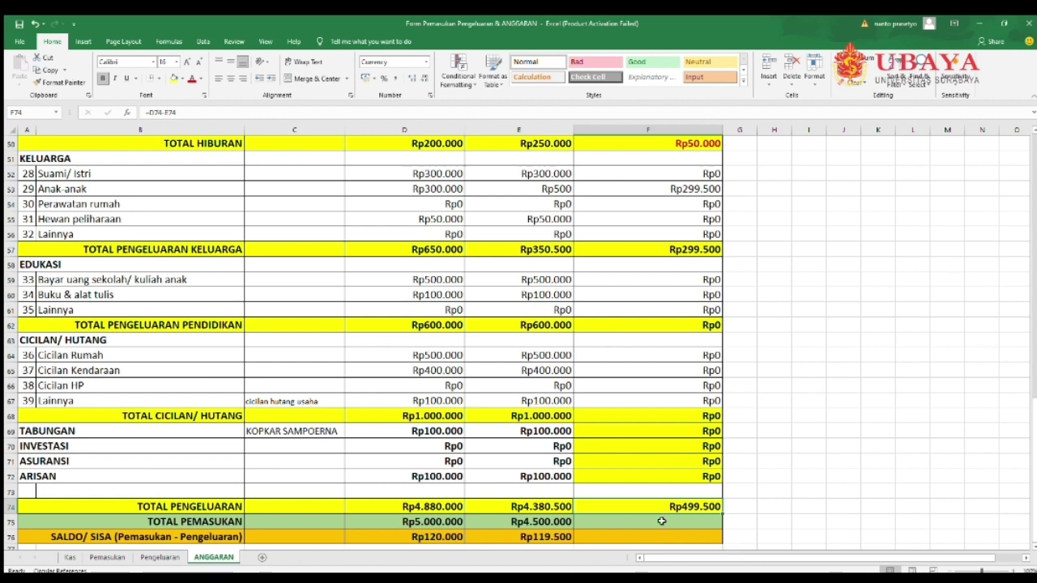
Check the planned TOTAL PEMASUKAN formula and the SALDO/ SISA formulas for RENCANA and REALISASI
click(409, 523)
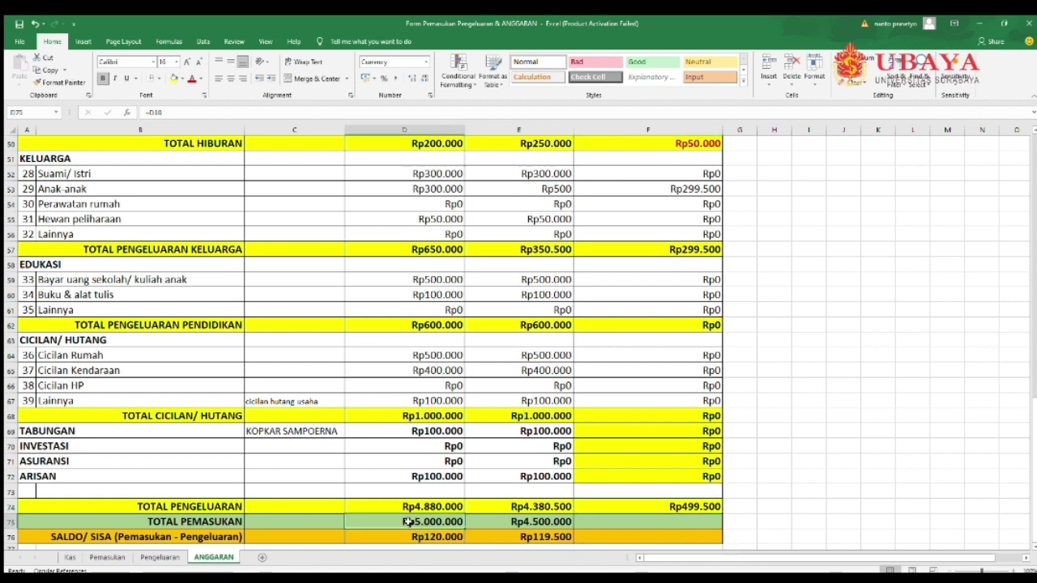
click(453, 535)
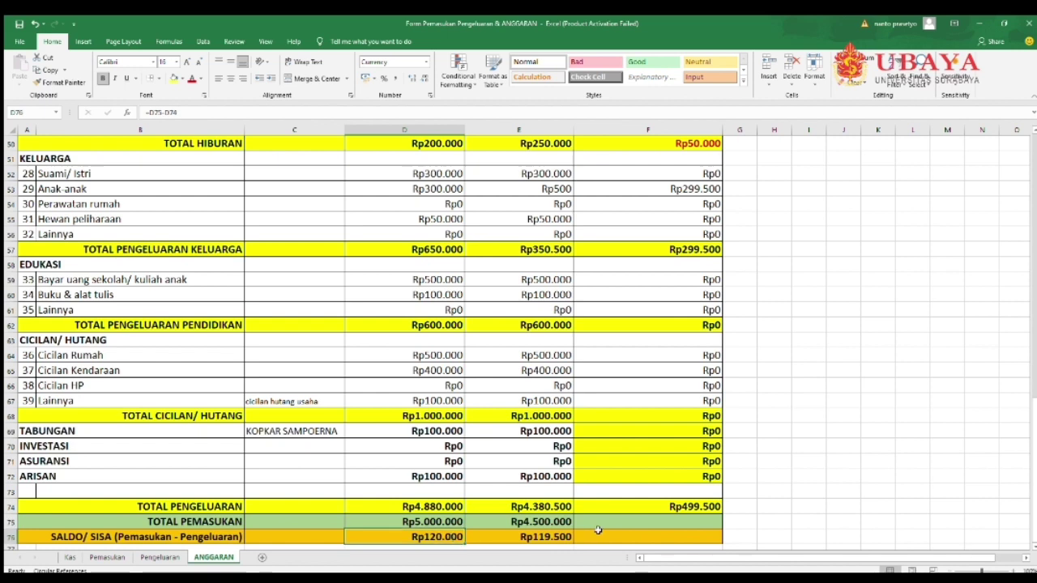
click(563, 536)
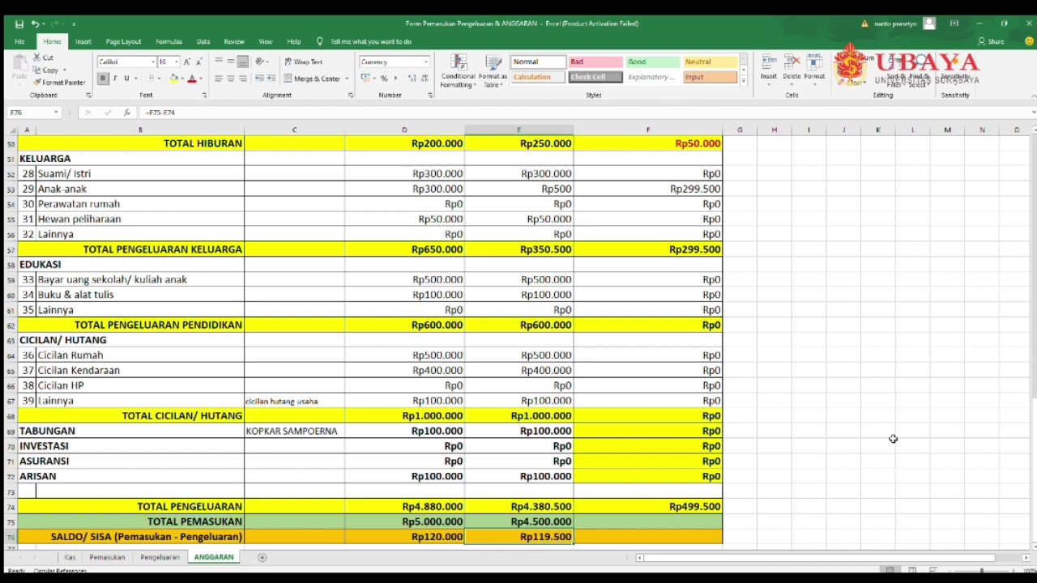
scroll(1034, 425, up, 2)
scroll(1033, 465, down, 2)
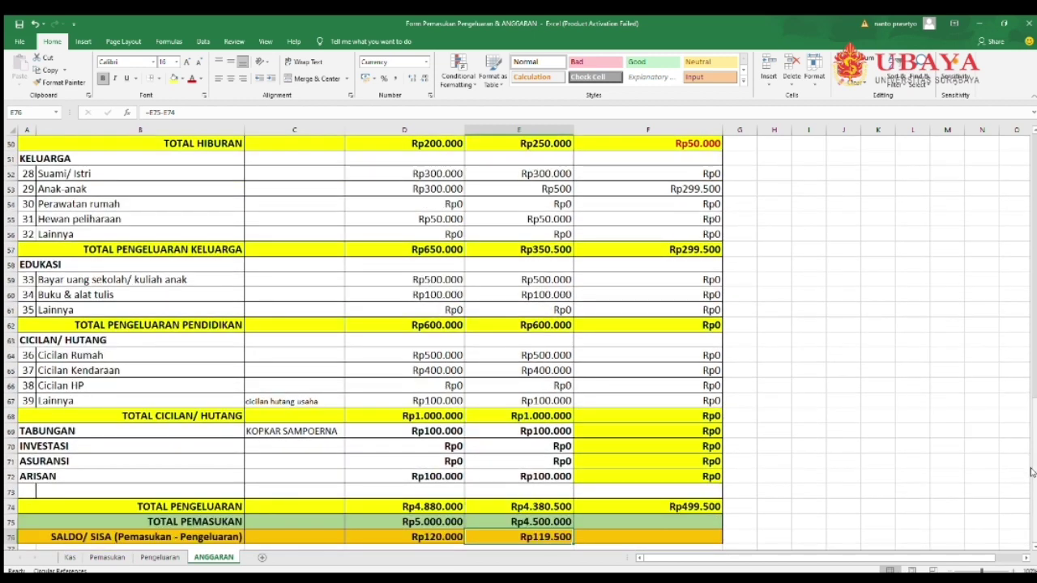